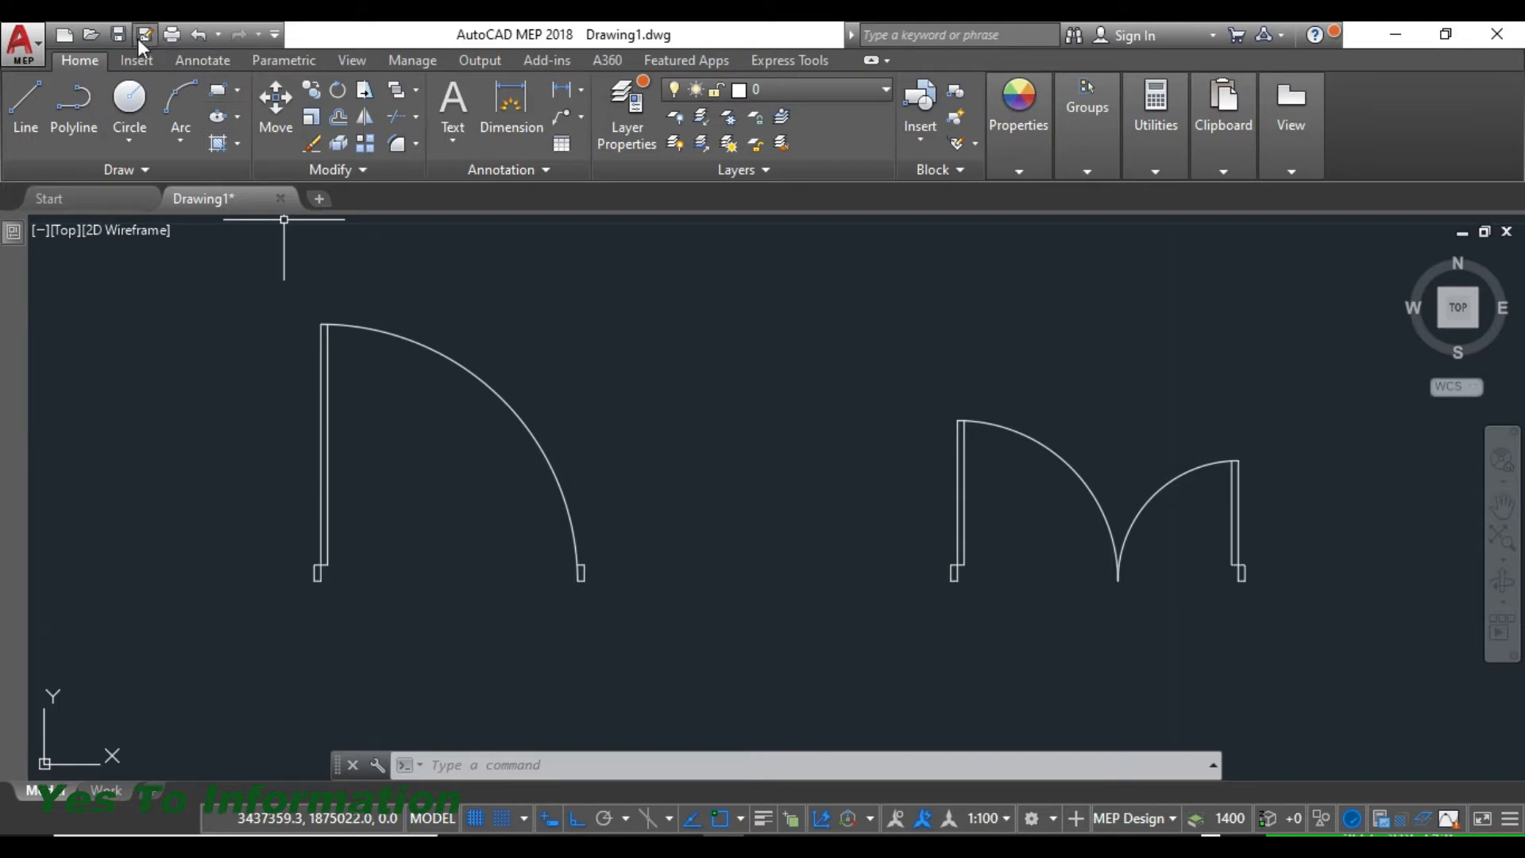
- Save the drawing under the new file name "door_dynamic block" in the Documents folder
click(143, 38)
text(door_dynamic)
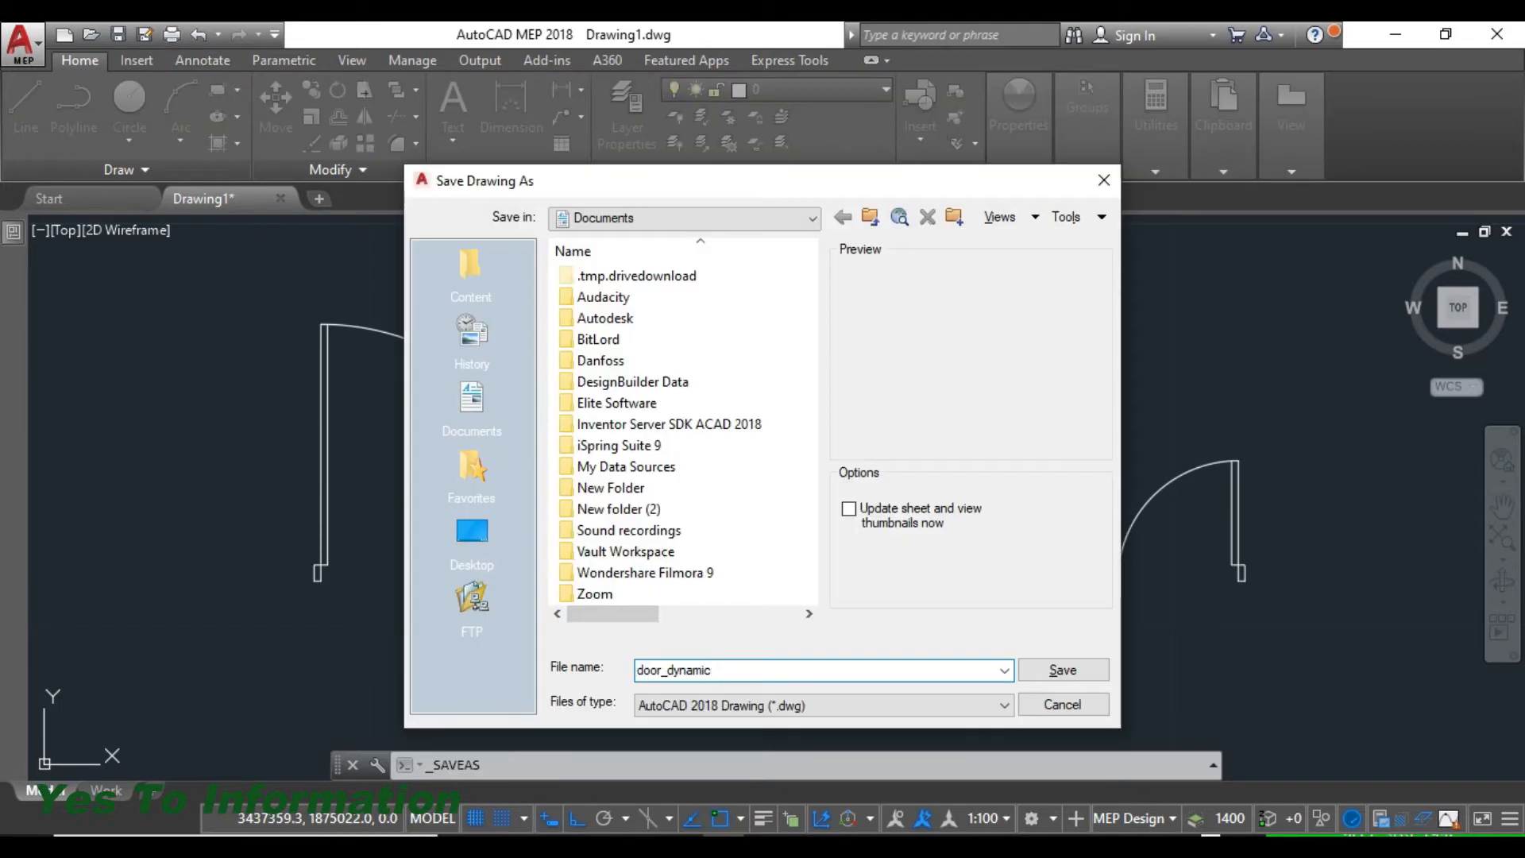
text( block)
click(1095, 674)
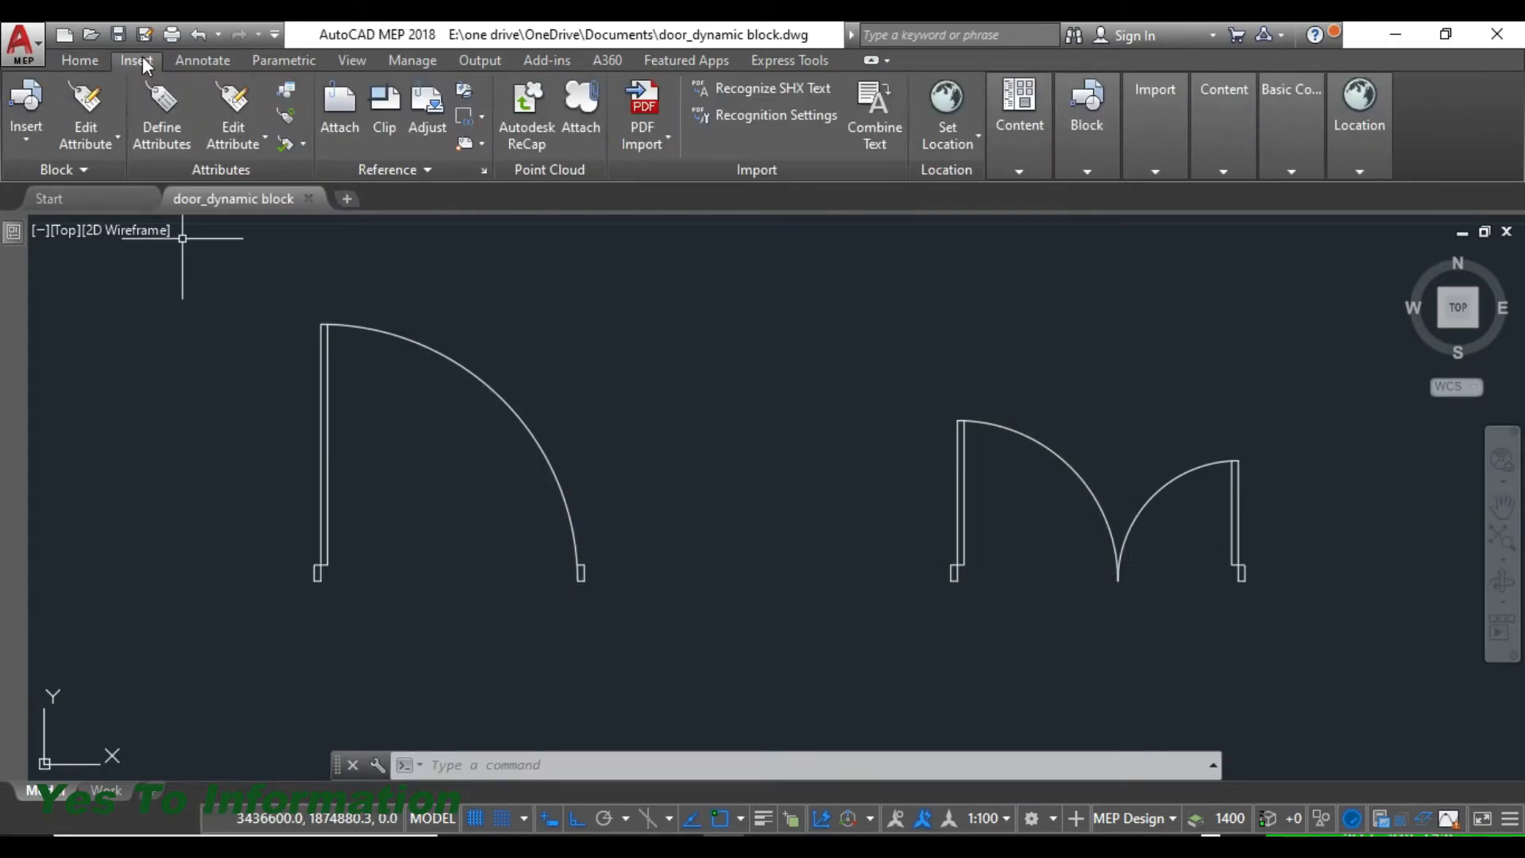
- Start a new block definition with the BLOCK command and name it "Single door 1800"
click(1088, 170)
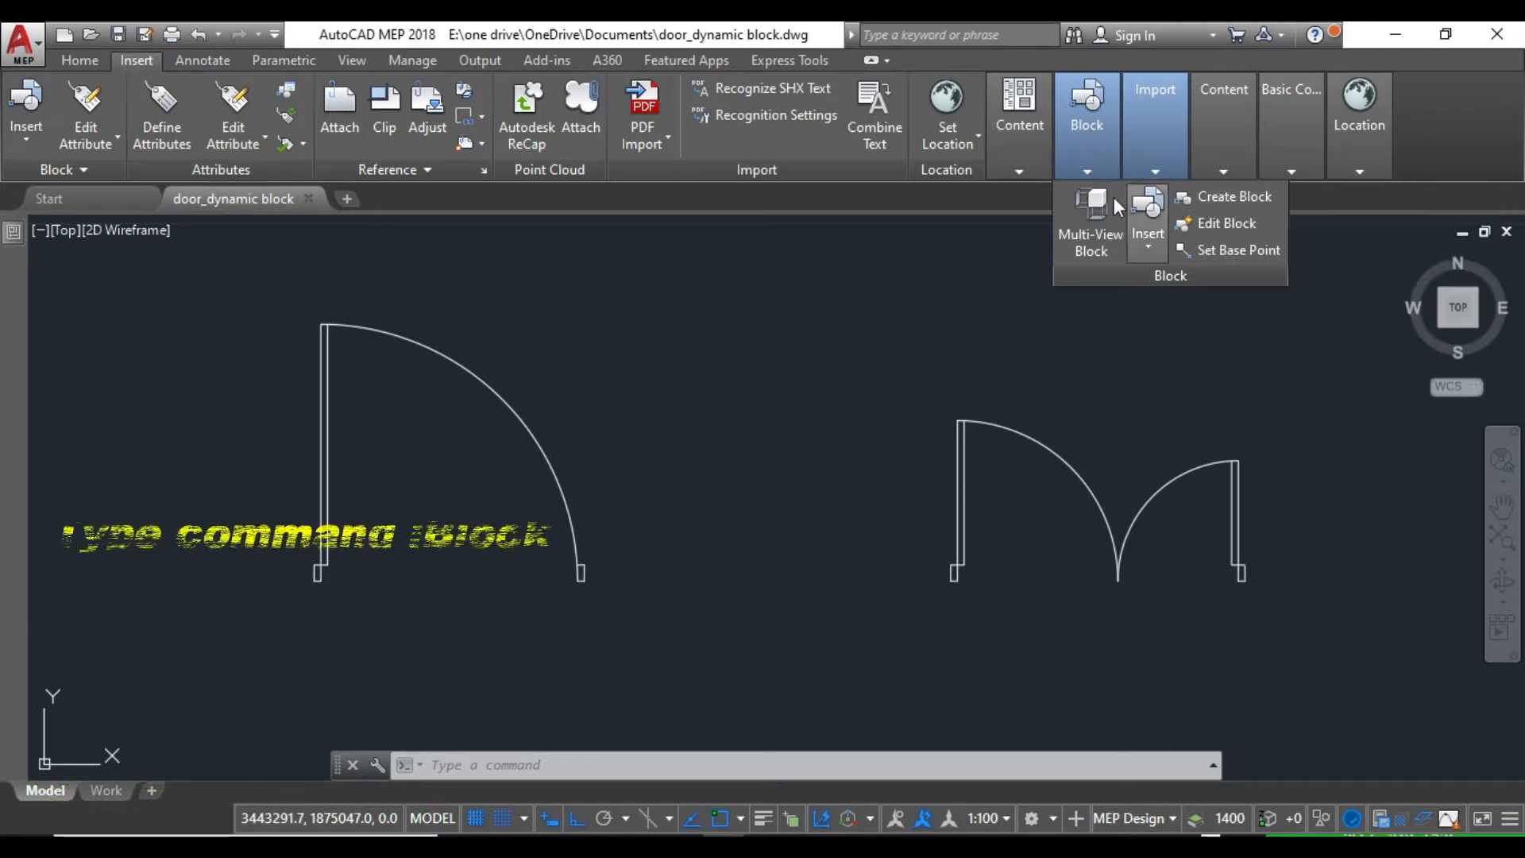
click(673, 768)
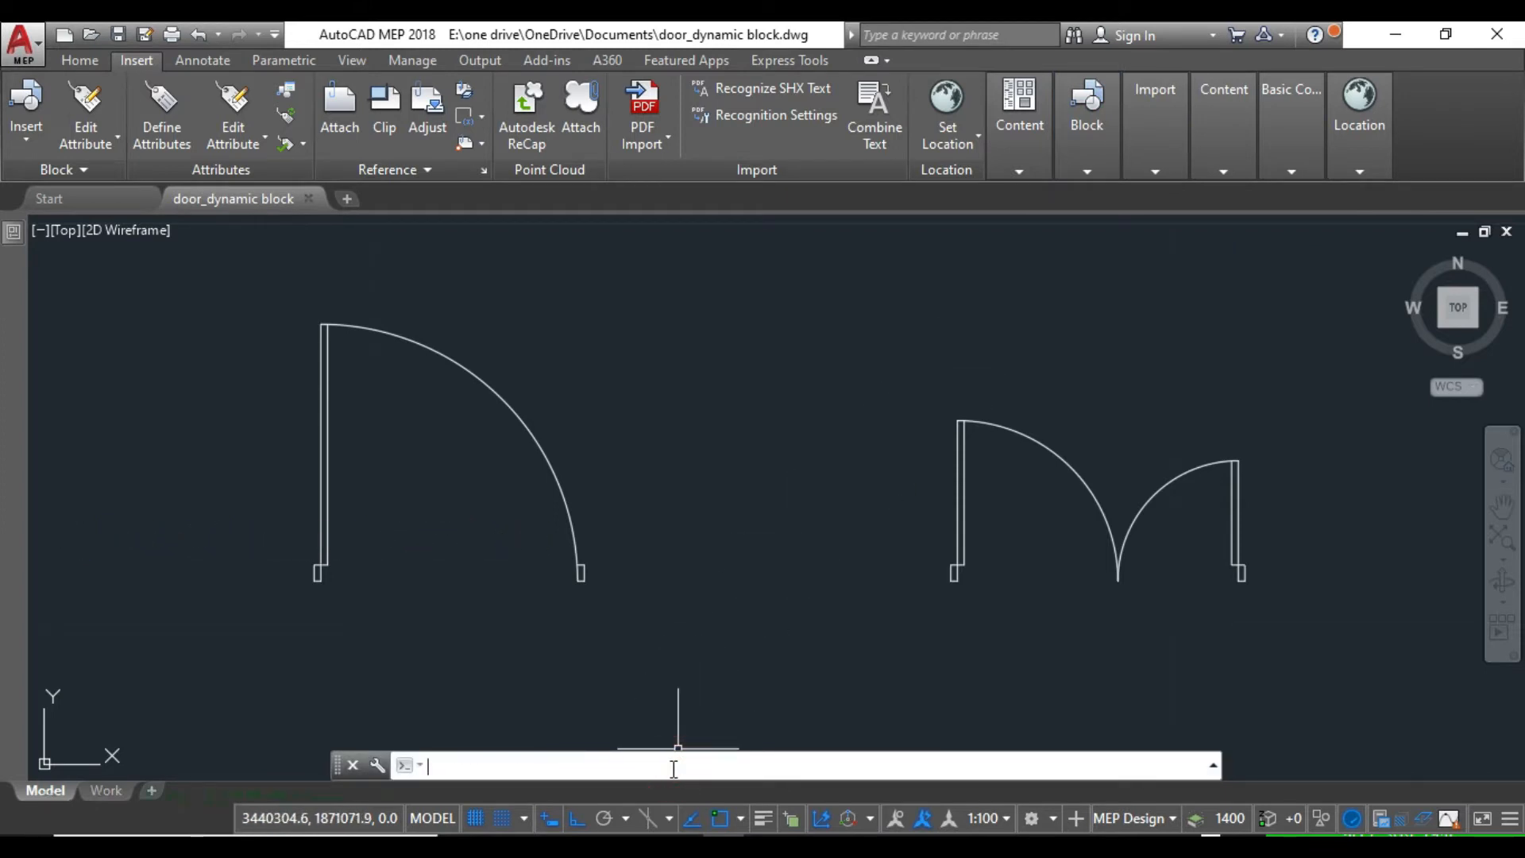
text(block)
key(Return)
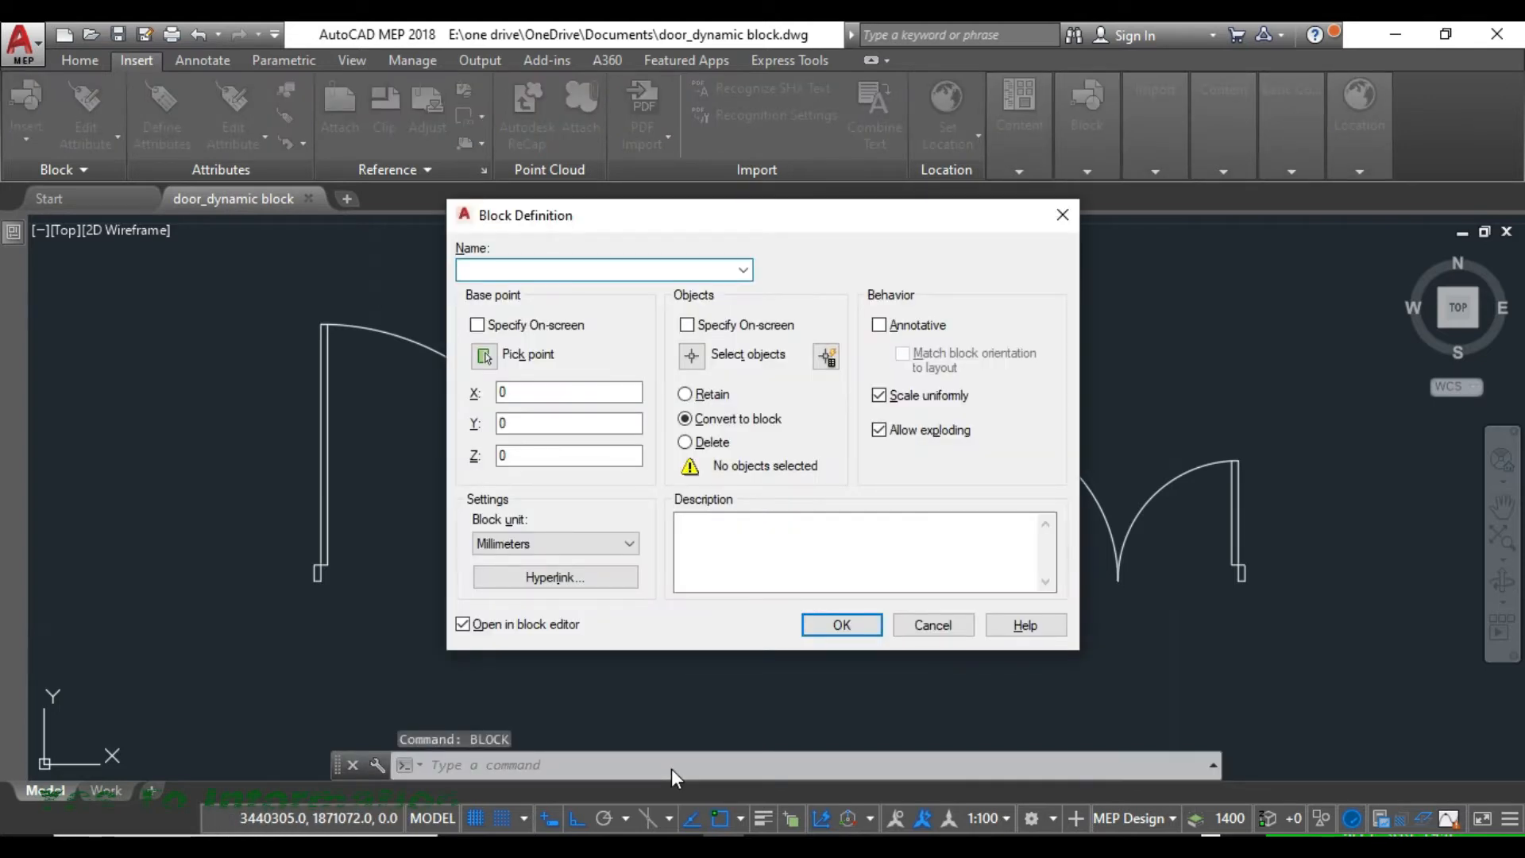
drag(664, 218, 1114, 237)
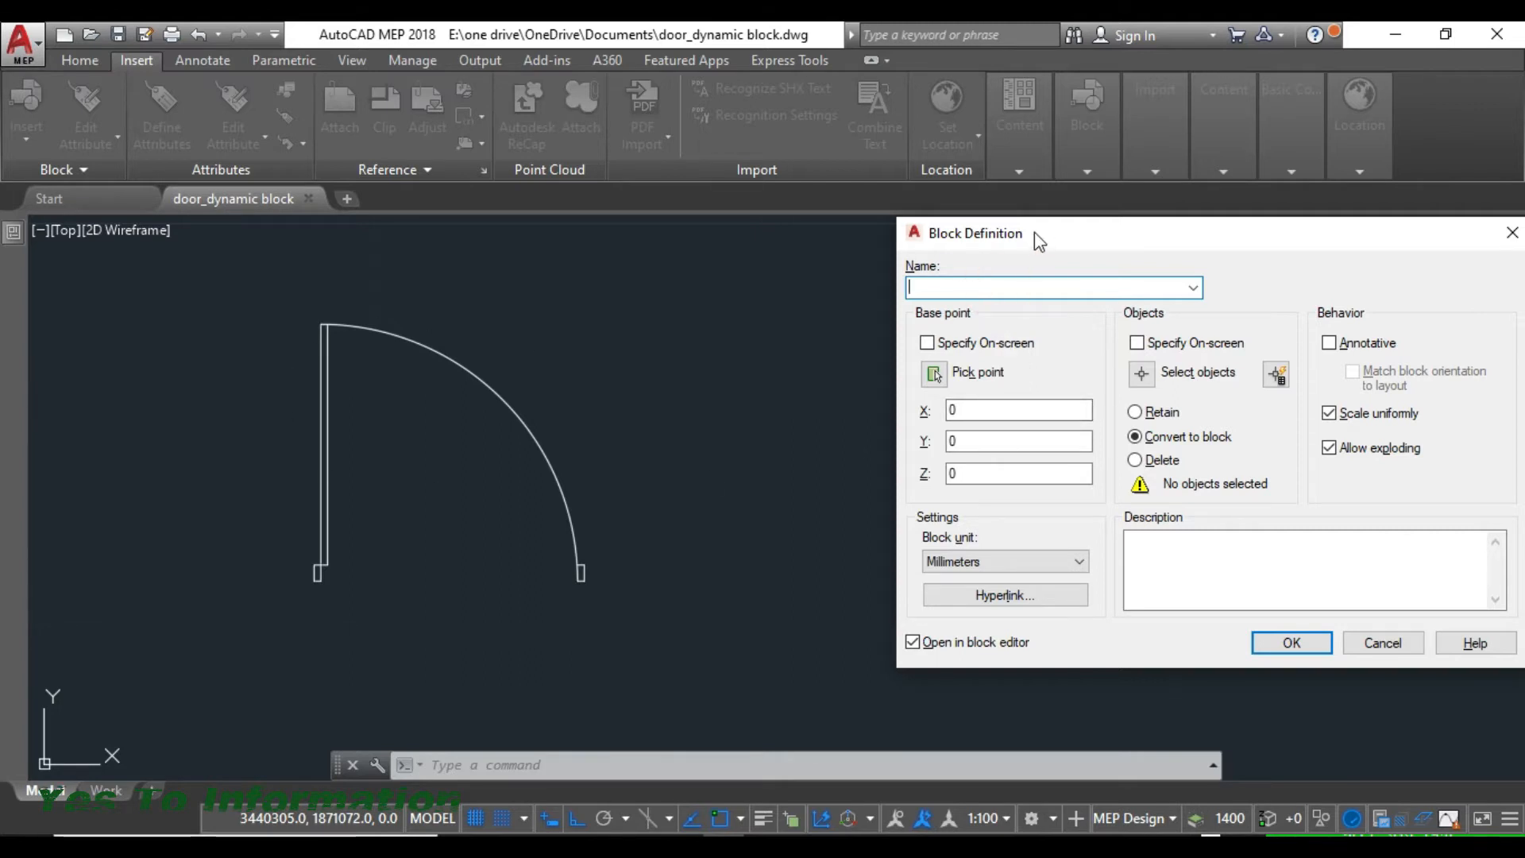
drag(1034, 232, 824, 236)
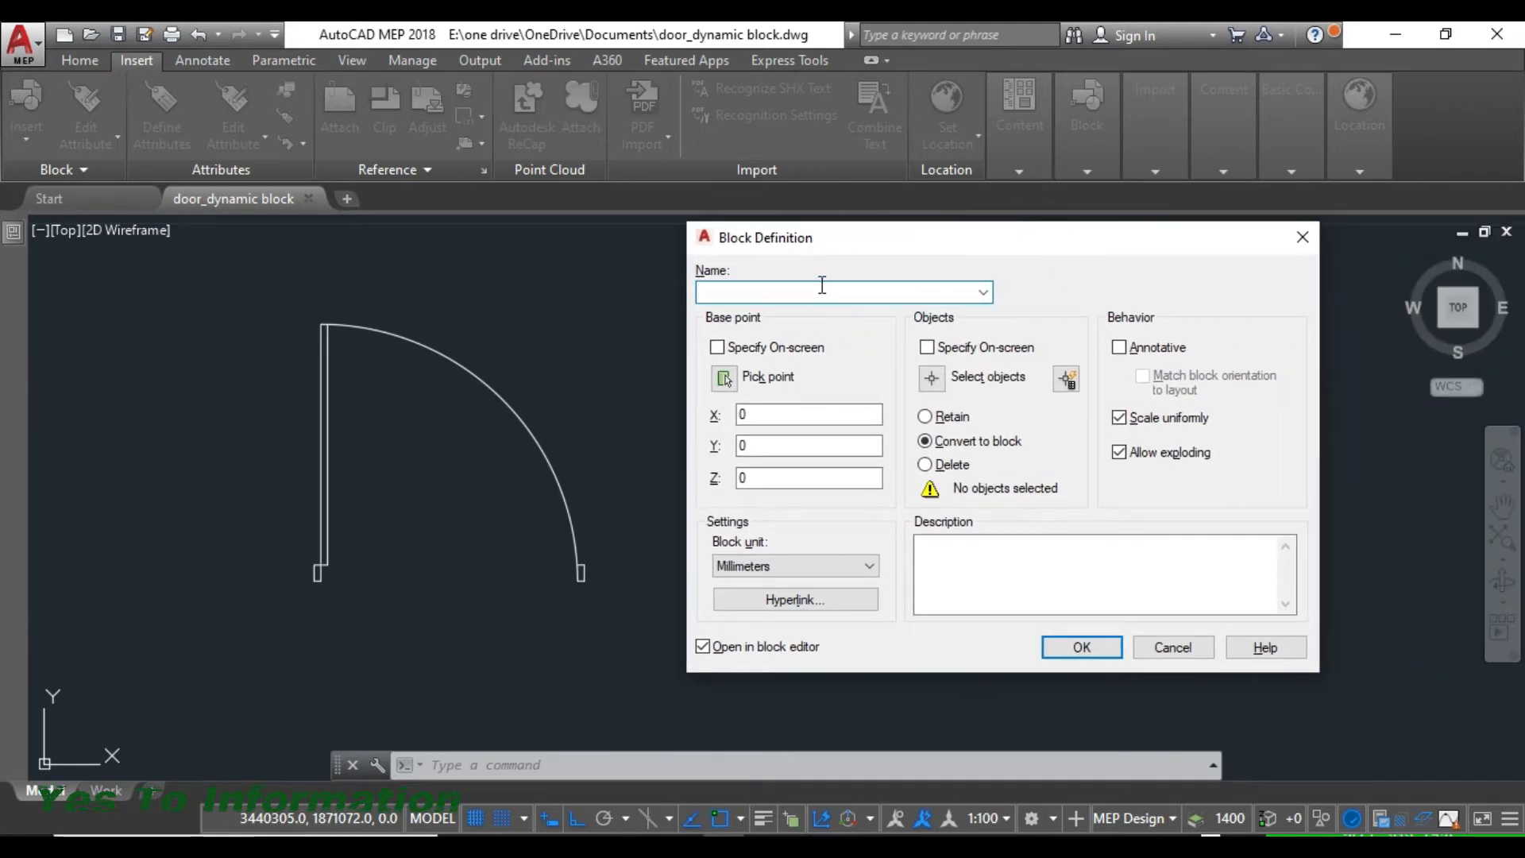
text(Single door 1800)
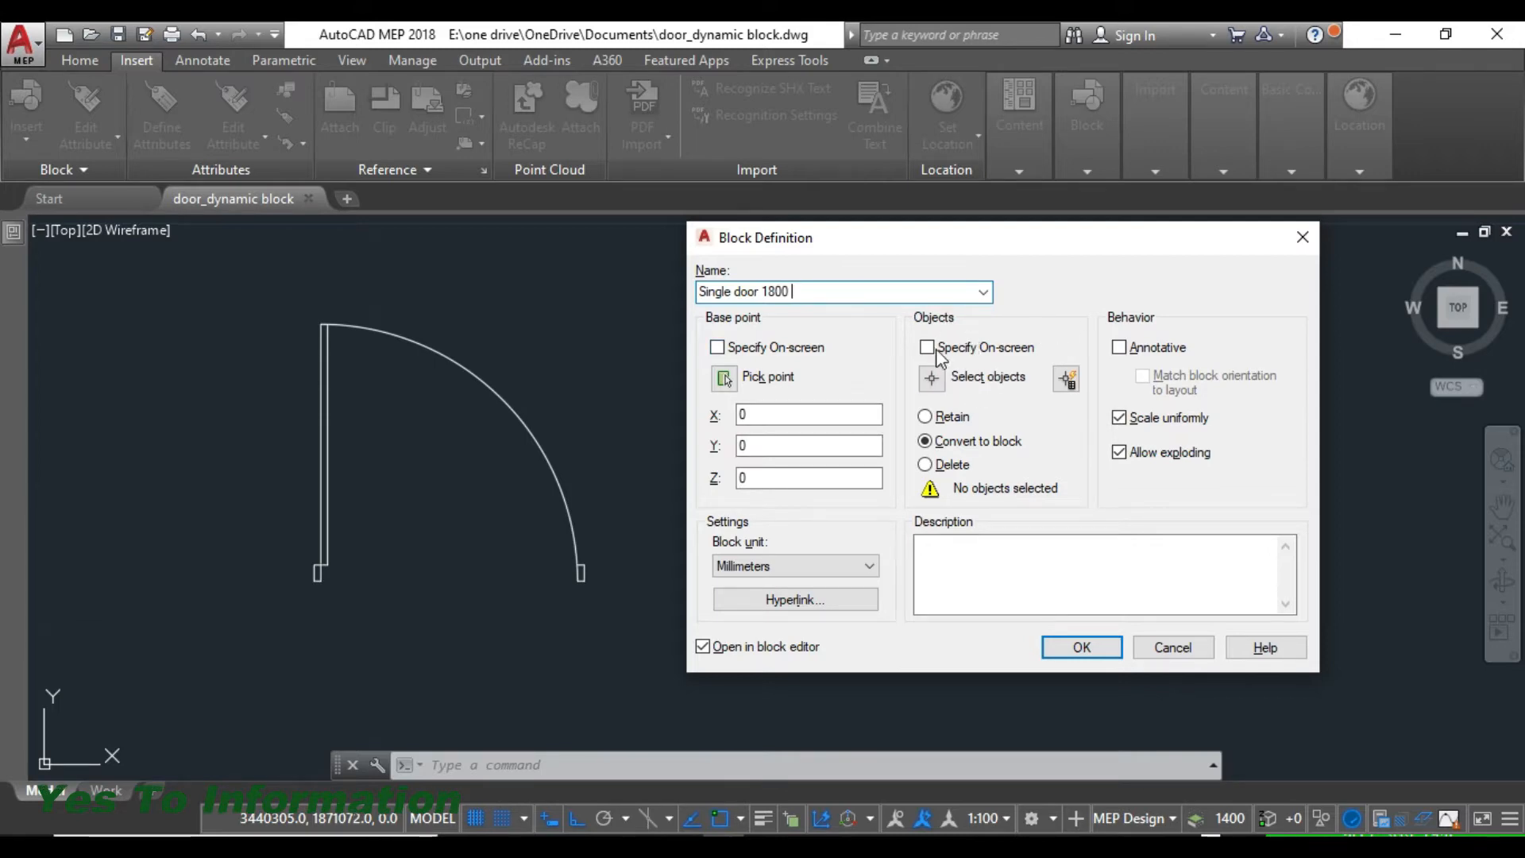
- Select the whole single door for the block, choose to delete the original objects, and create it in the block editor
click(933, 379)
click(684, 272)
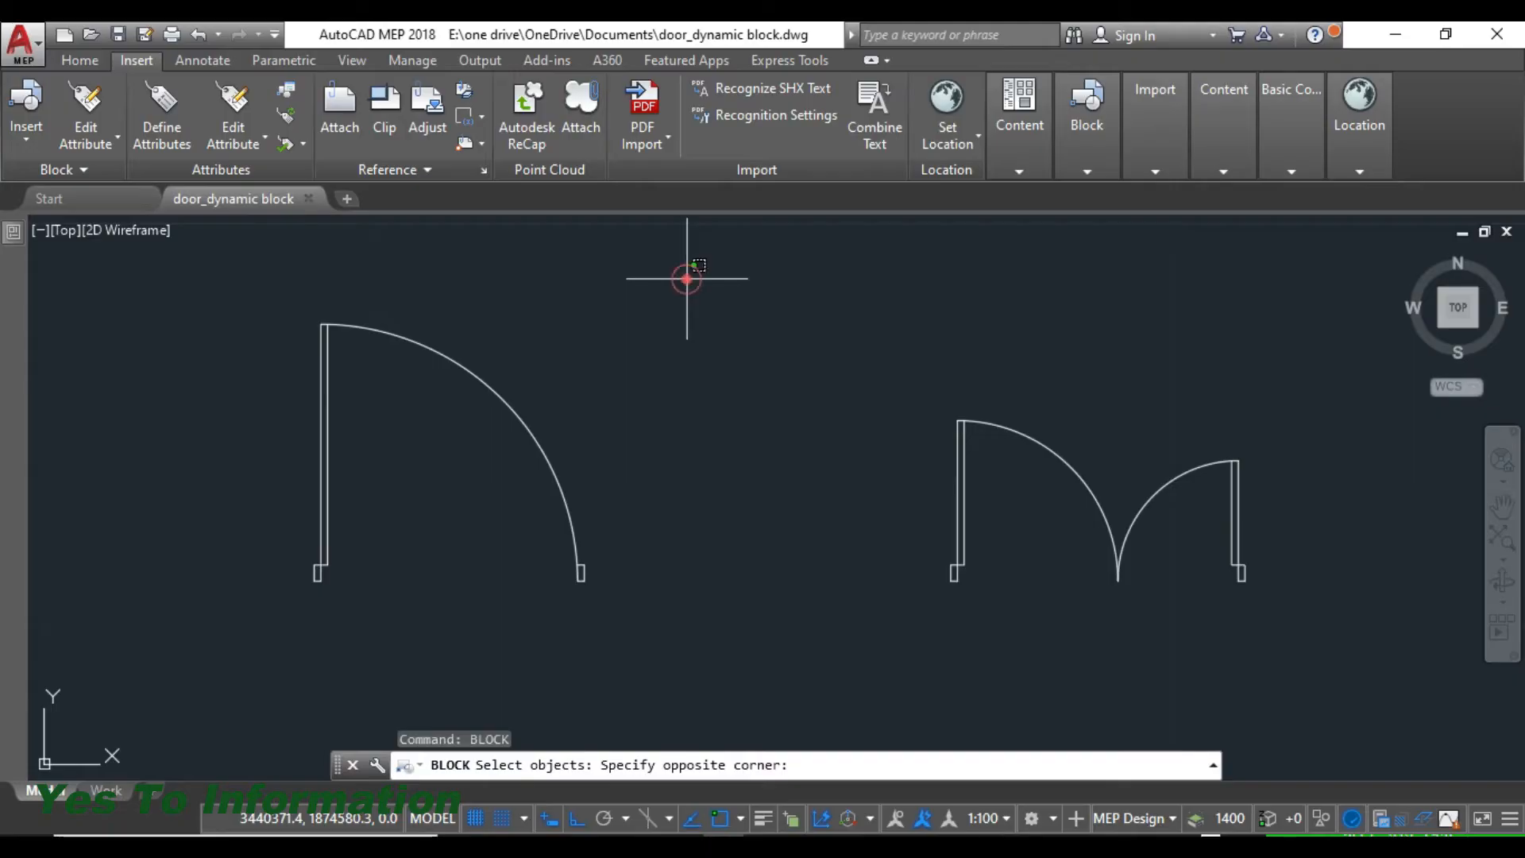
click(255, 620)
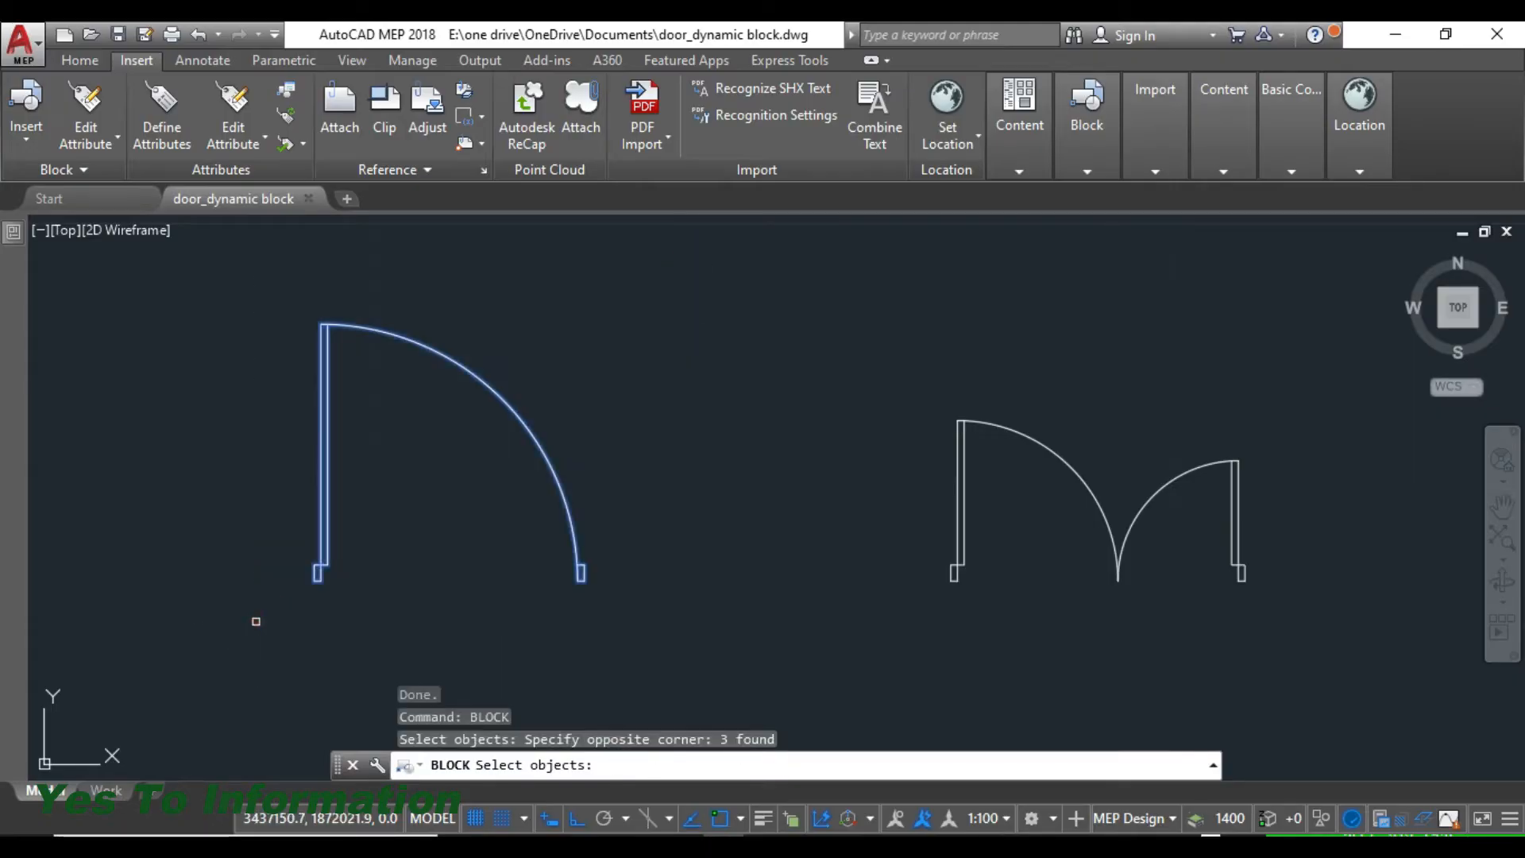
key(Return)
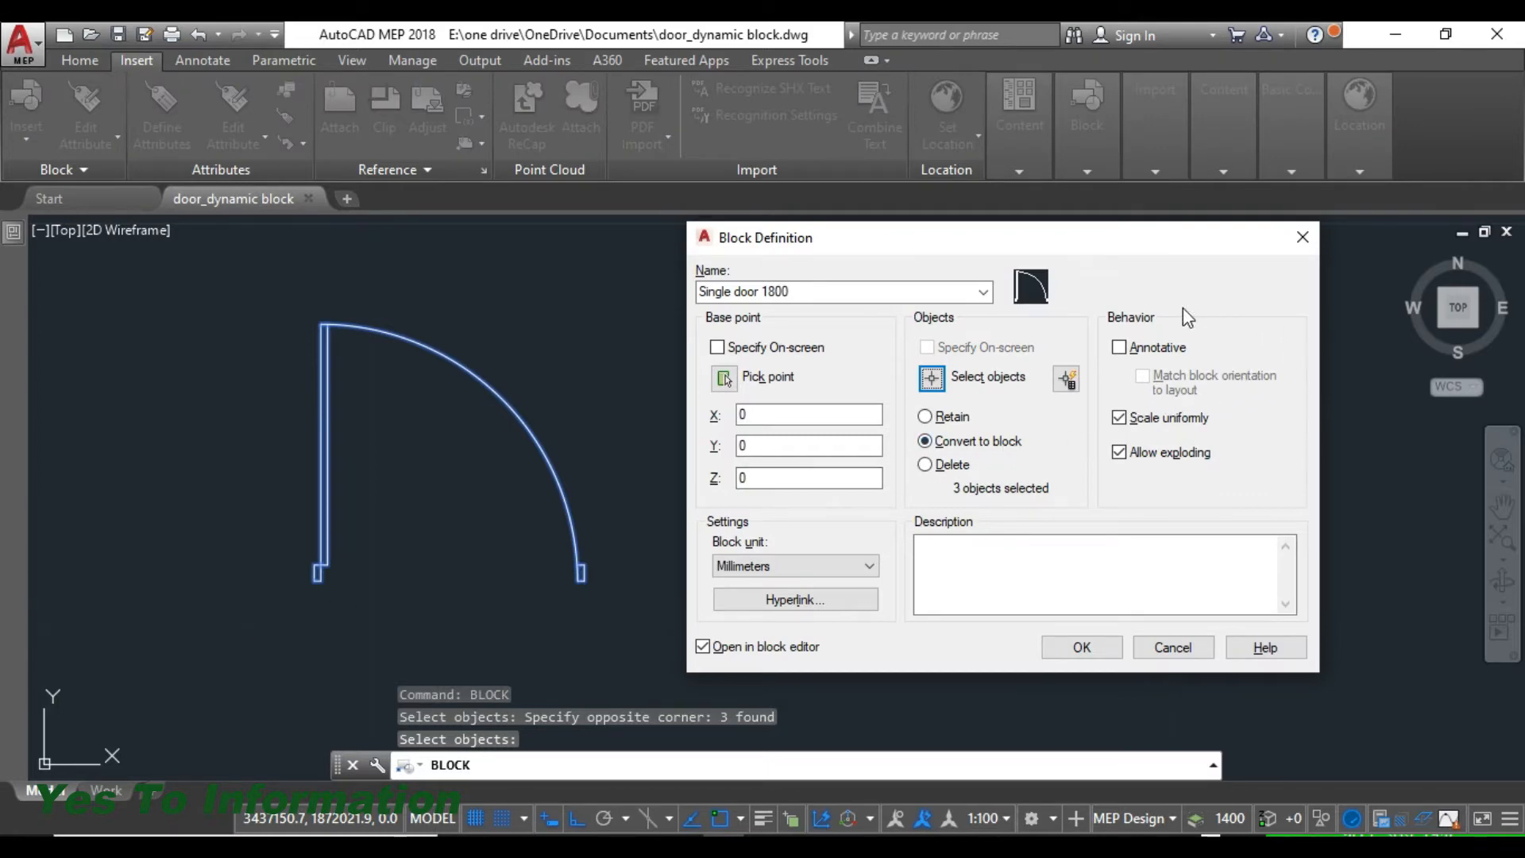
click(955, 465)
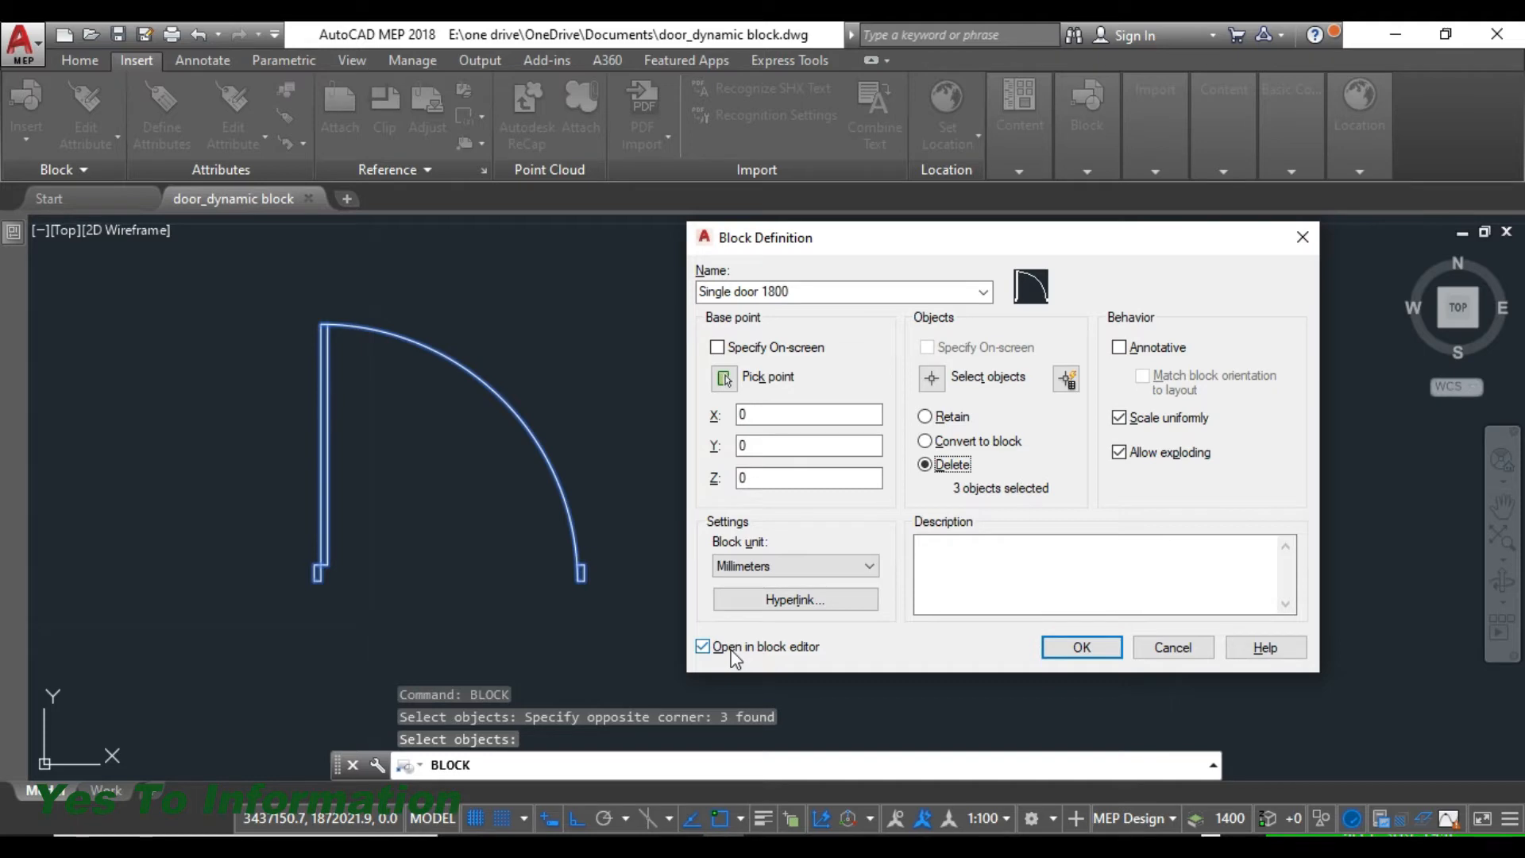
click(1084, 645)
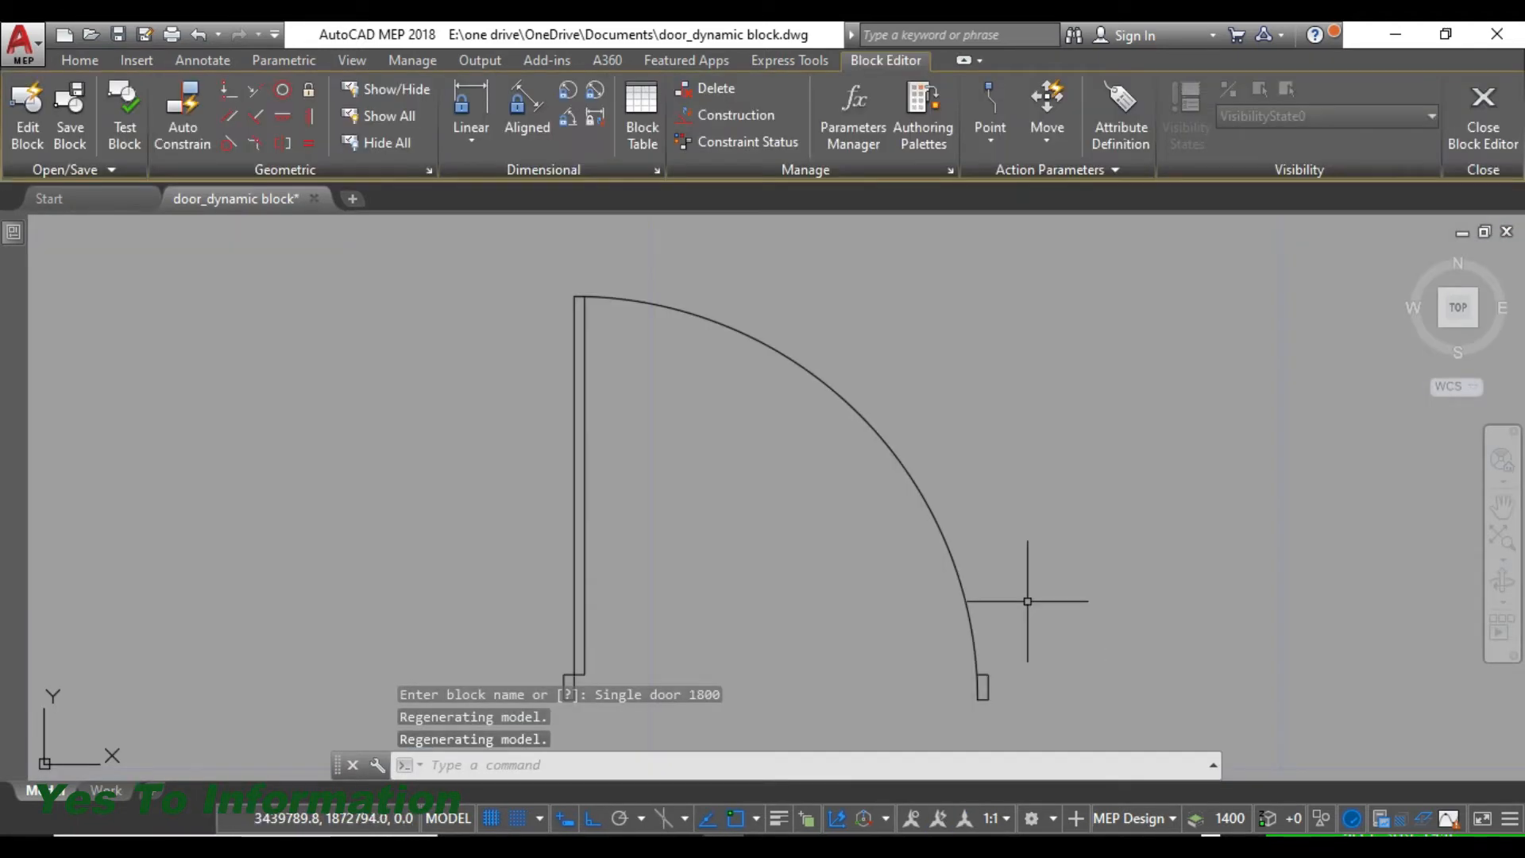
- Add a linear parameter between the outer bottom corners of the two door jambs, placing its label below the opening
click(920, 135)
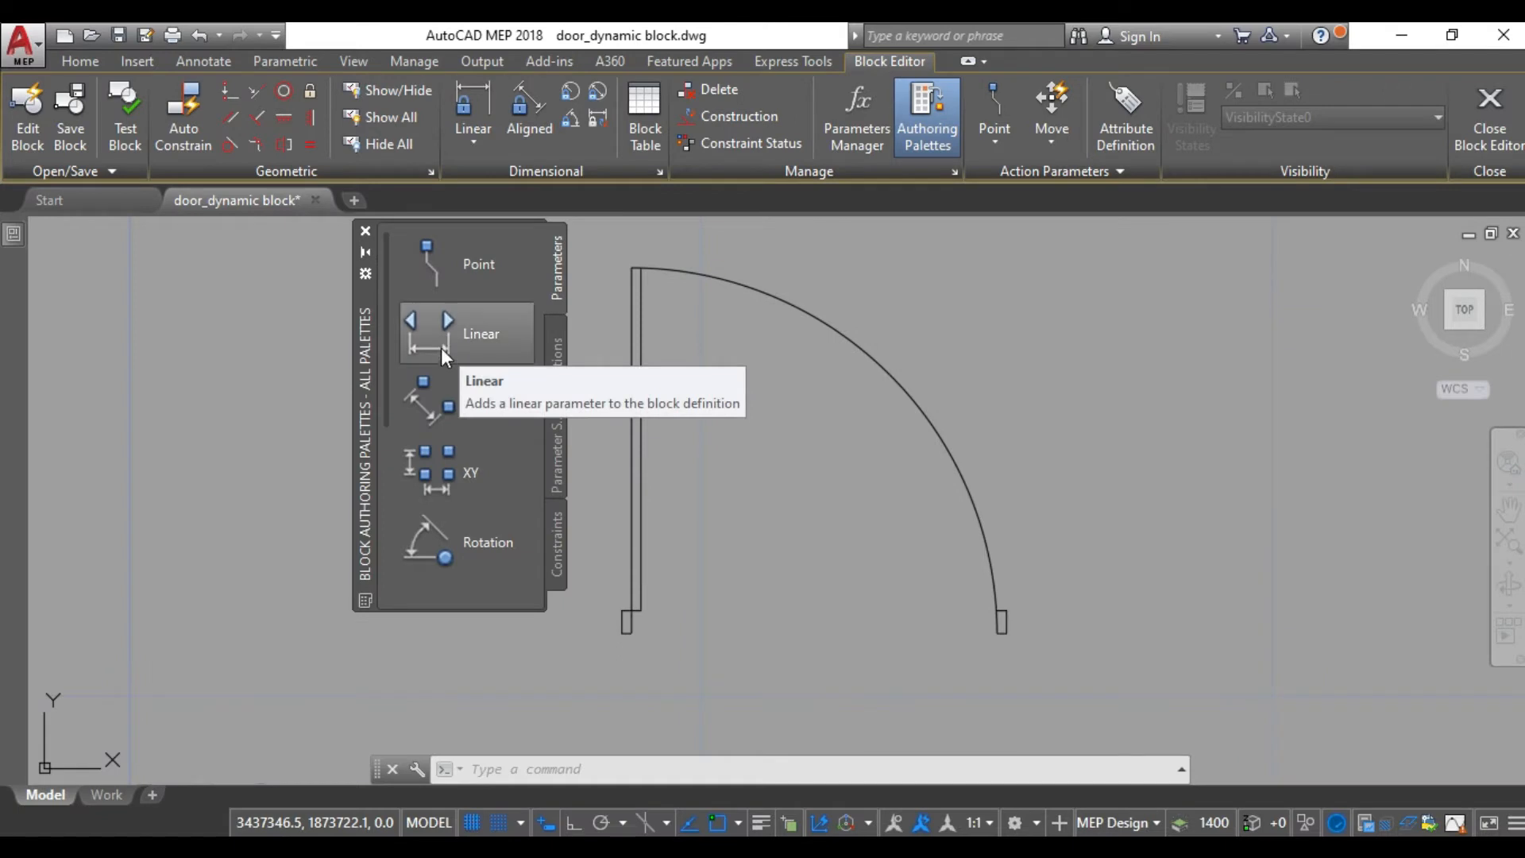
click(441, 341)
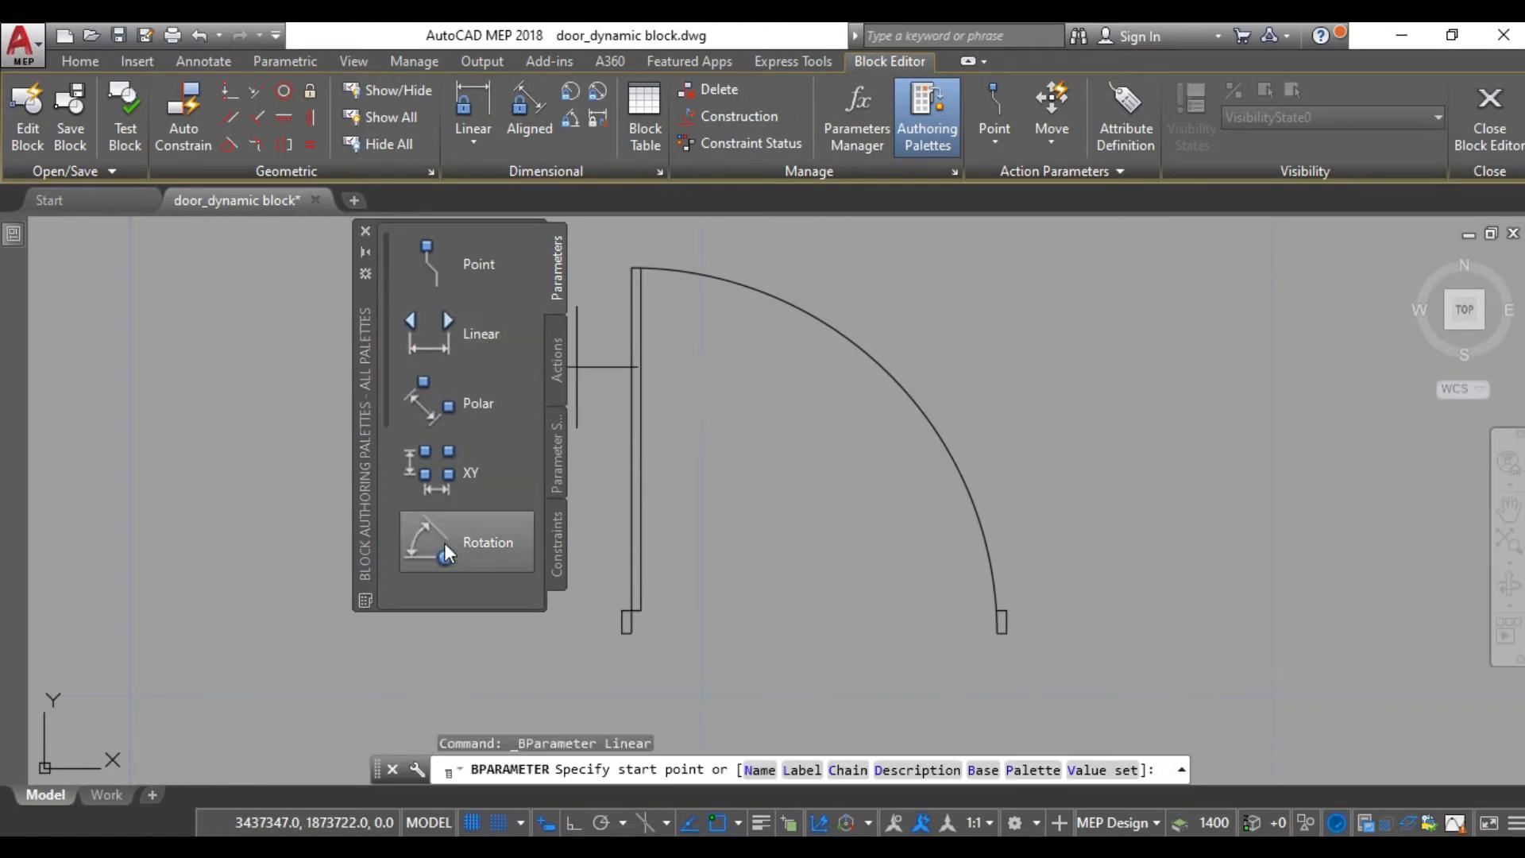
scroll(629, 629, up, 5)
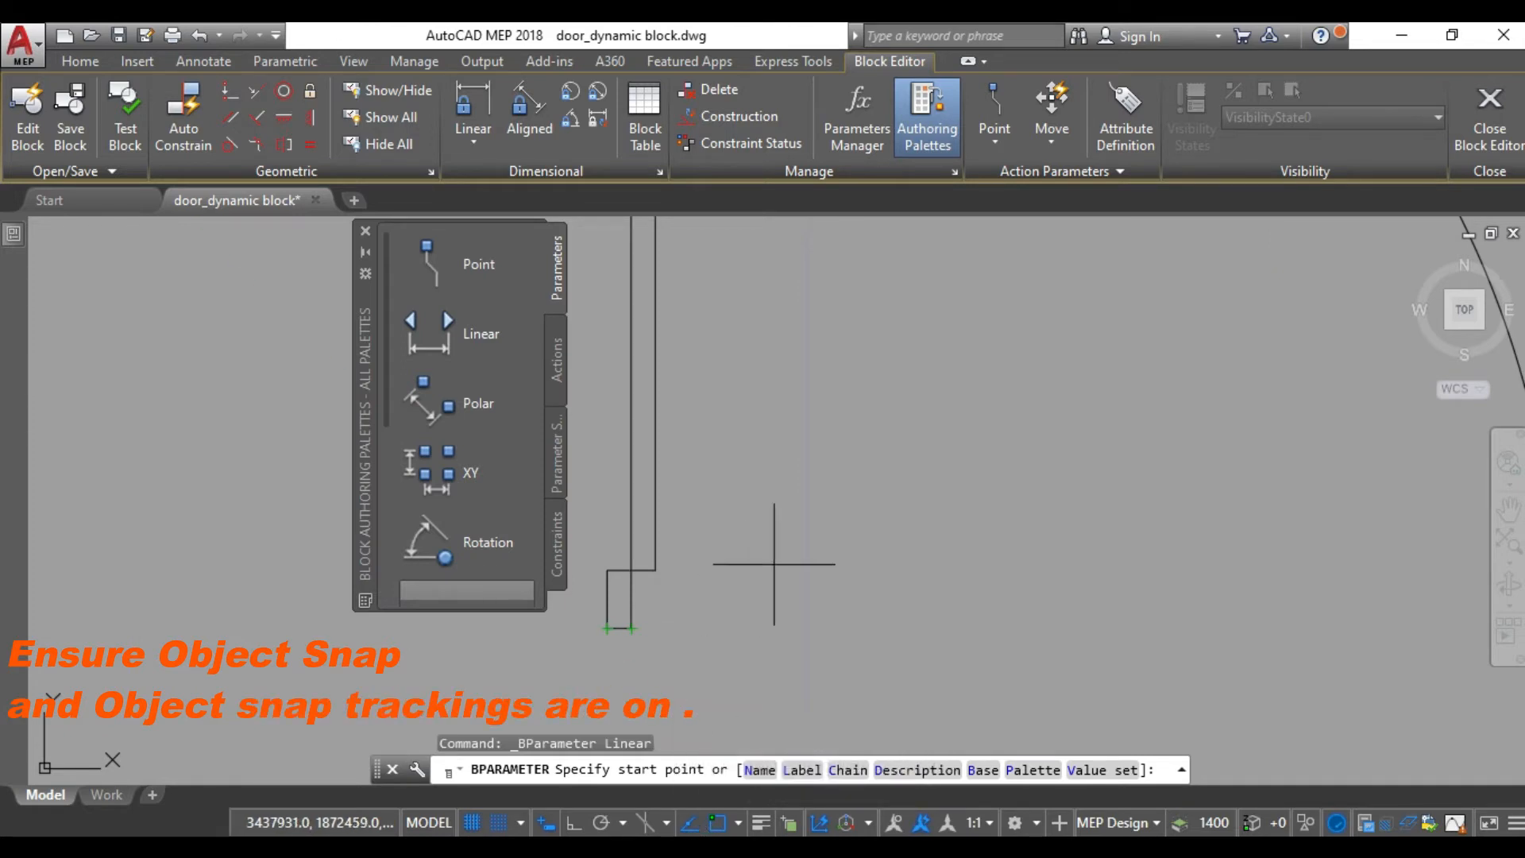
scroll(732, 534, down, 4)
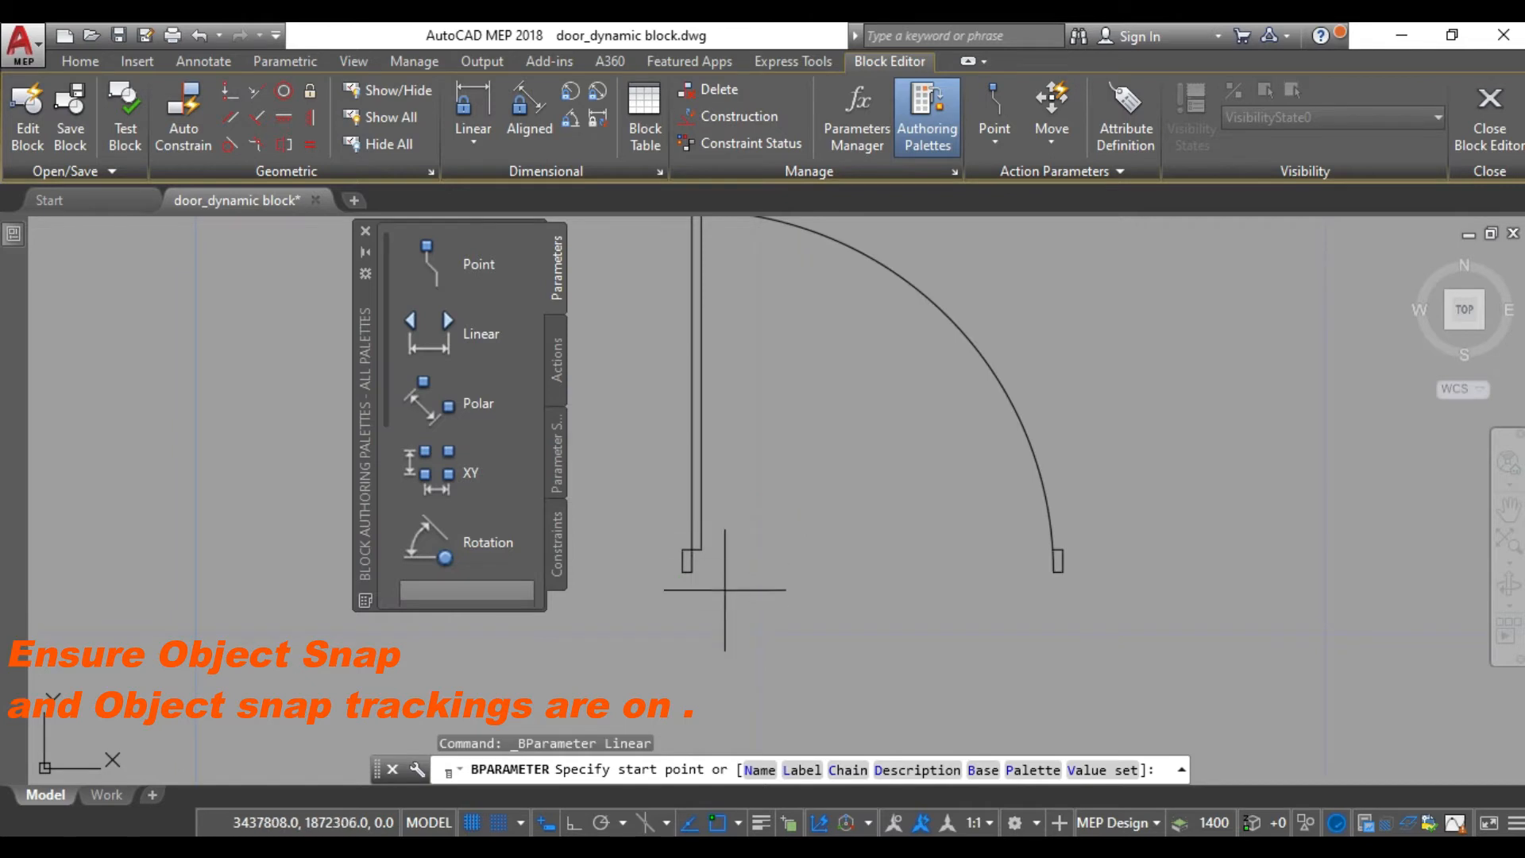
scroll(698, 632, up, 4)
middle_drag(810, 426, 783, 534)
click(630, 585)
scroll(1142, 586, down, 4)
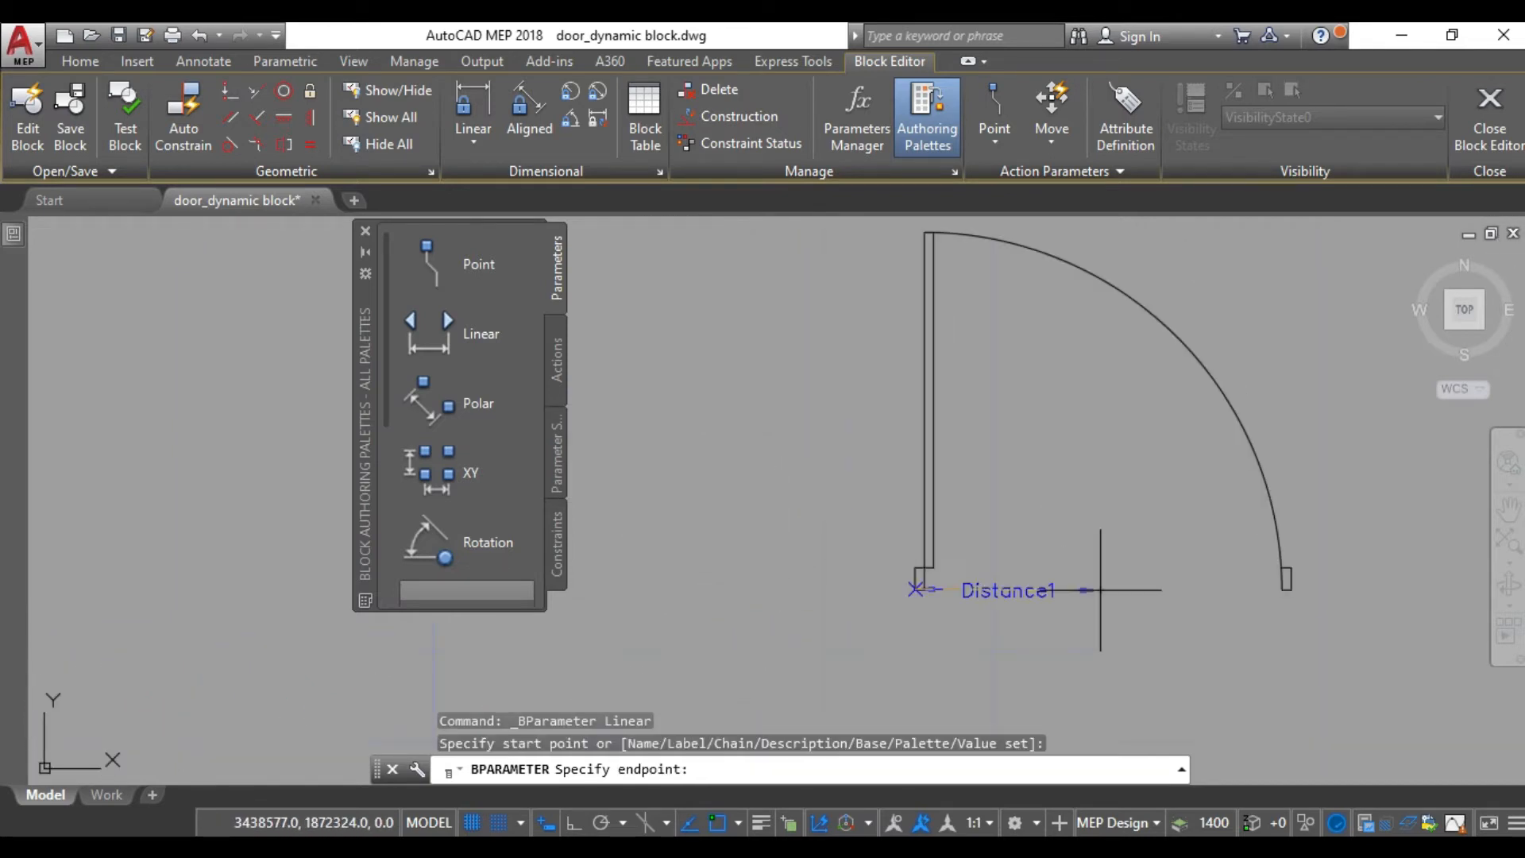
middle_drag(1158, 586, 864, 620)
scroll(983, 605, up, 4)
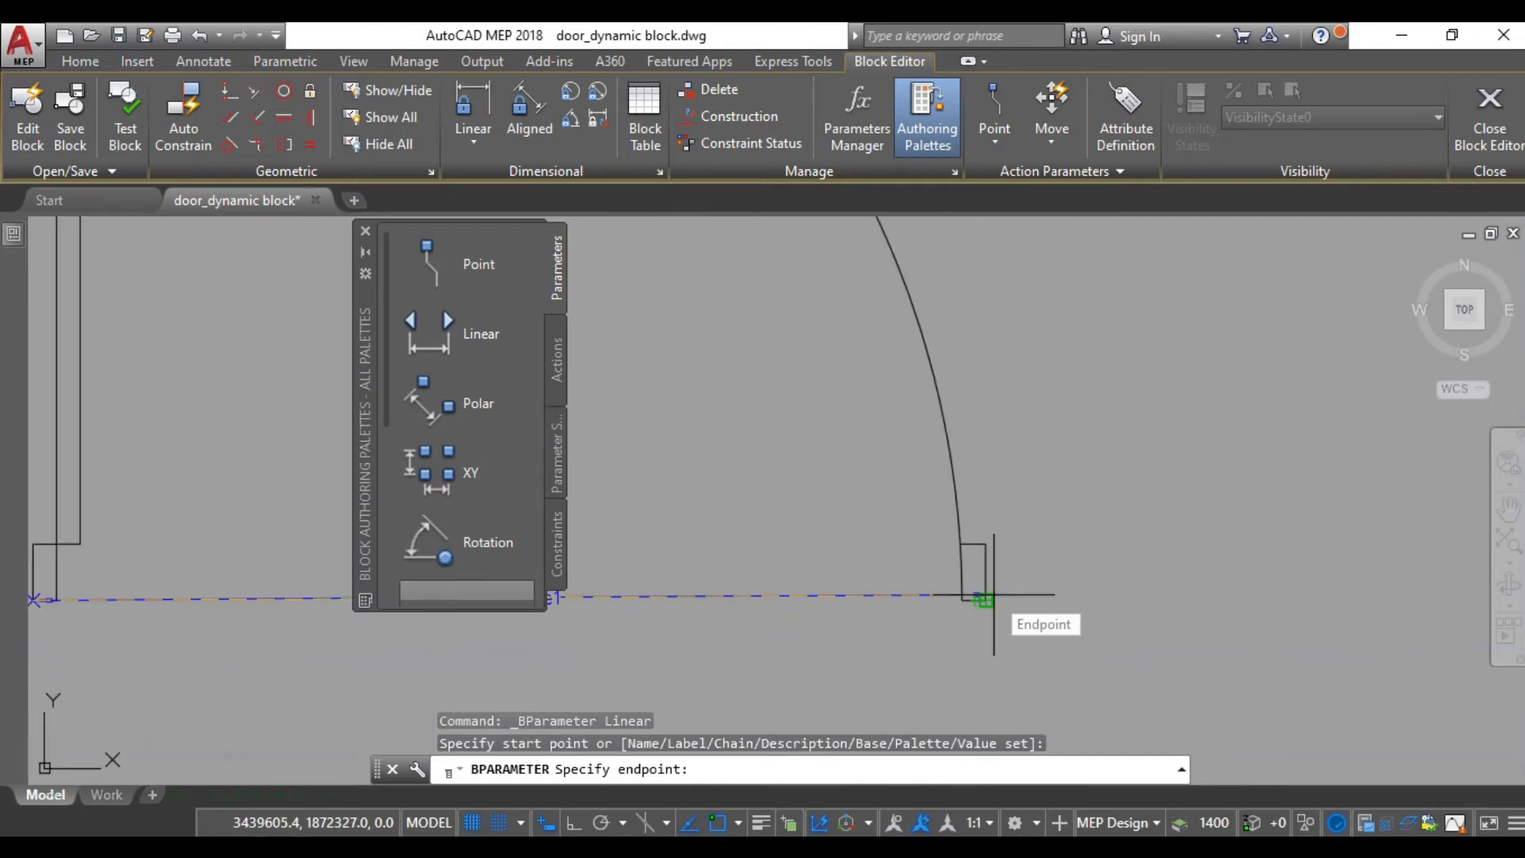
click(985, 601)
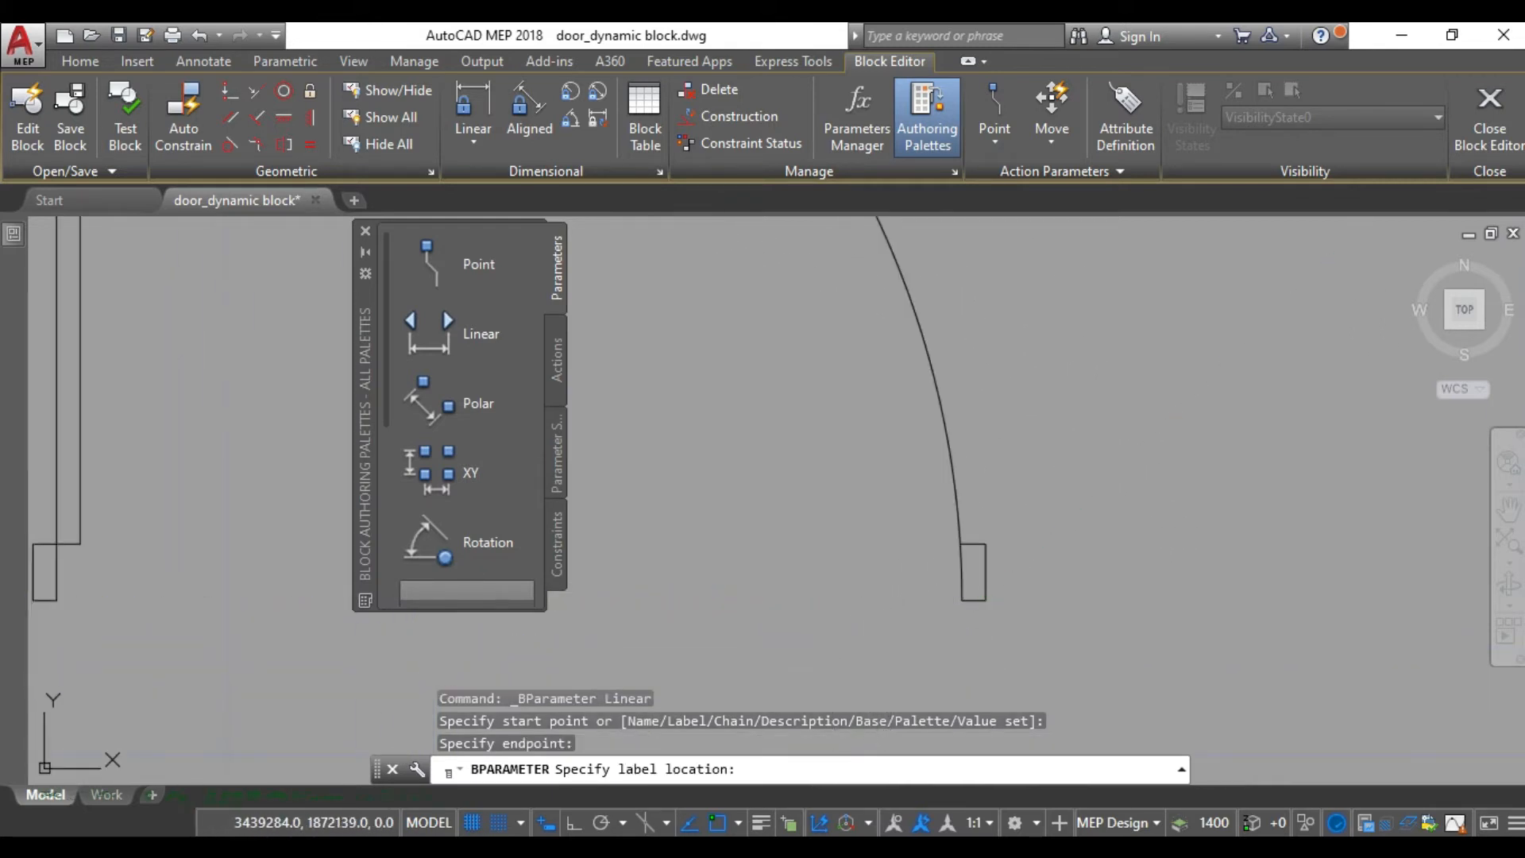
click(836, 640)
- Add a flip parameter with its reflection line between the jambs' outer bottom corners and its label just above the line
scroll(834, 633, down, 4)
scroll(835, 633, down, 3)
middle_drag(837, 624, 922, 555)
scroll(483, 529, down, 3)
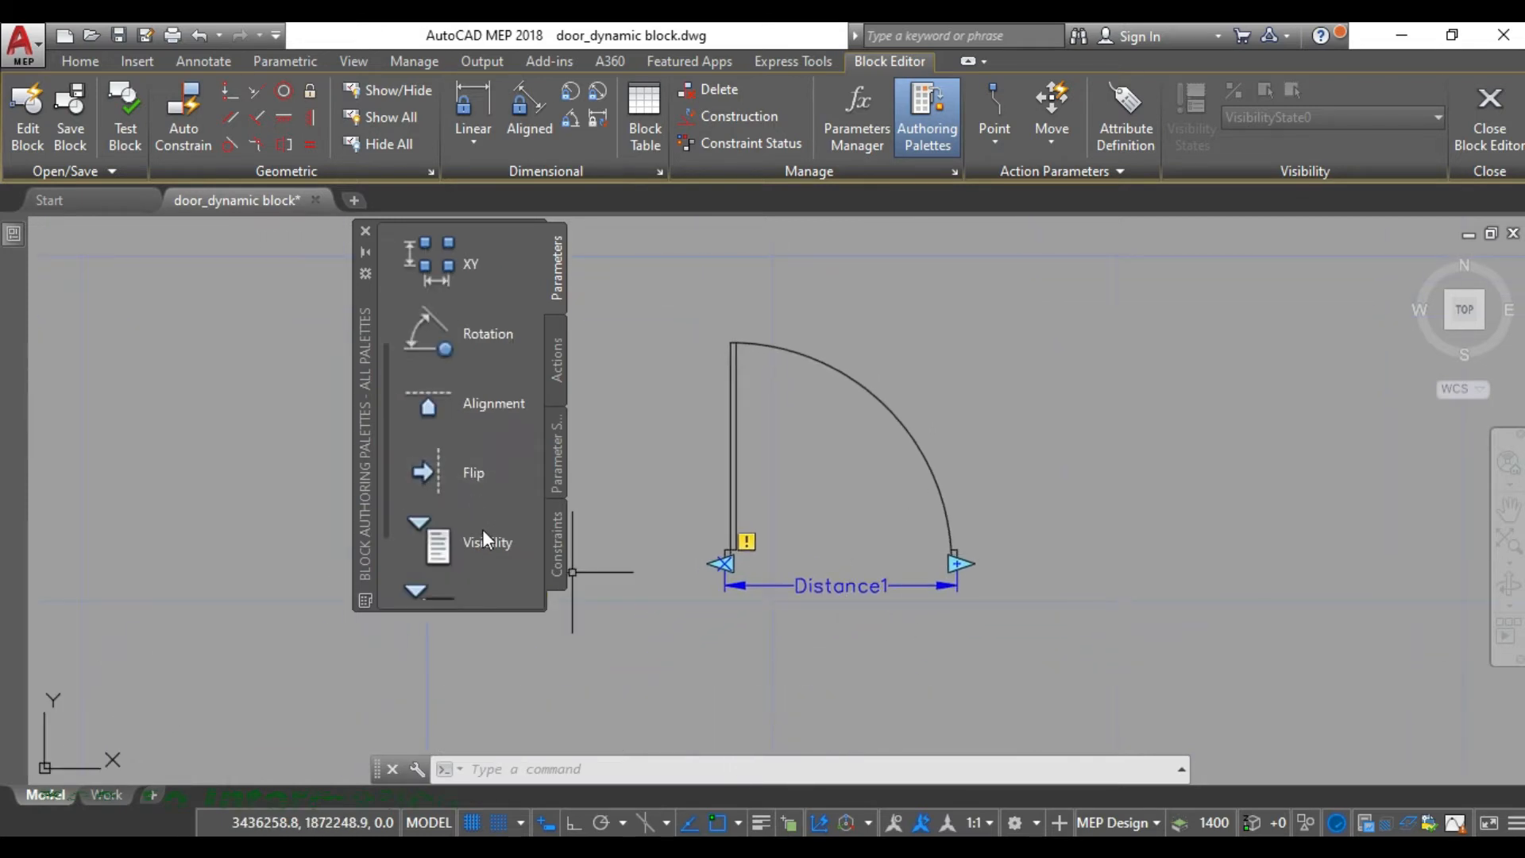
click(460, 472)
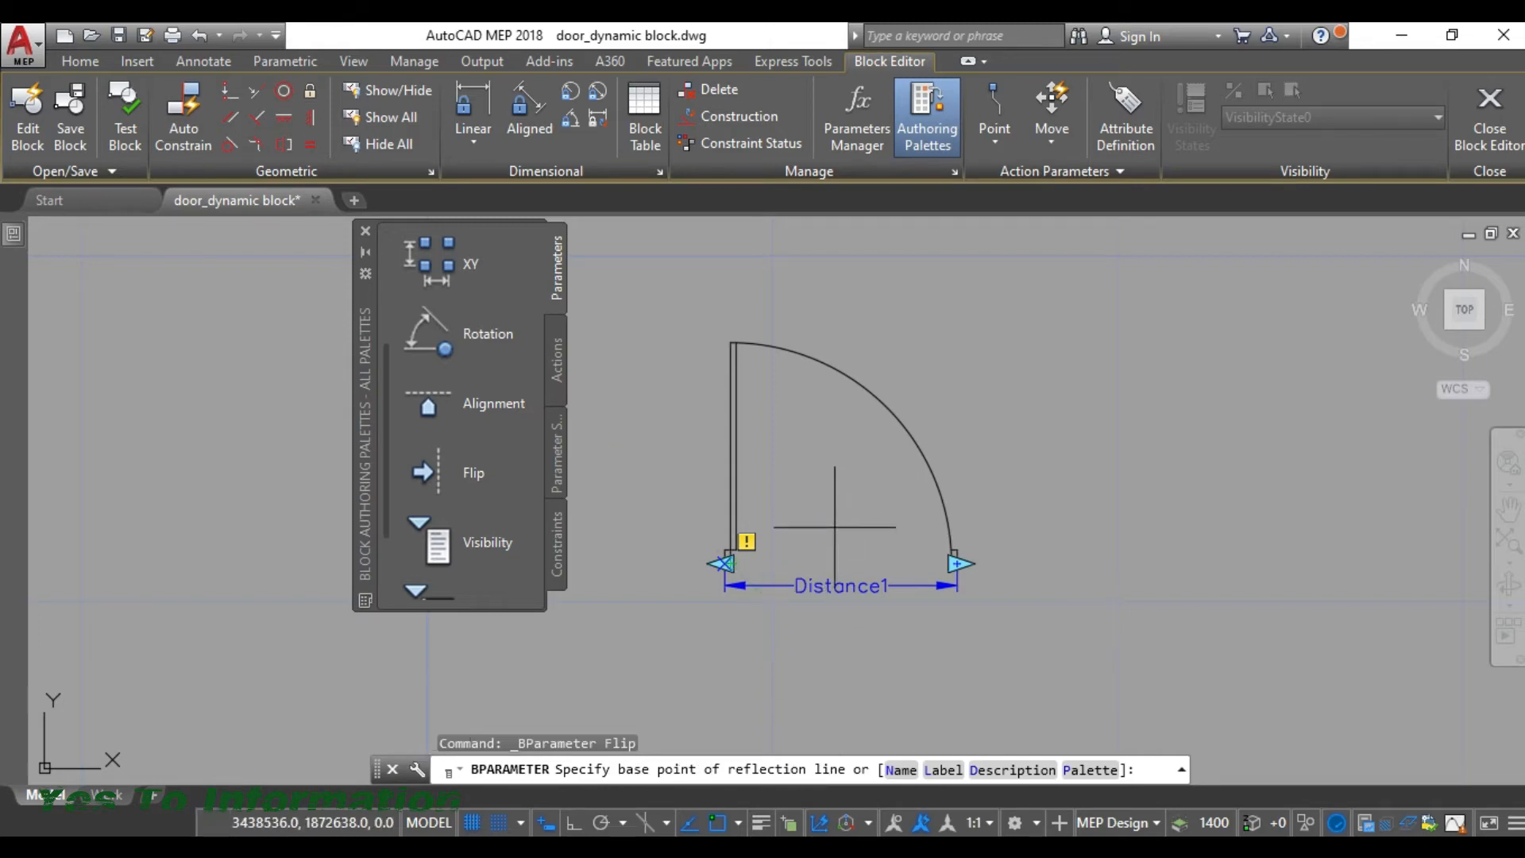
scroll(743, 567, up, 4)
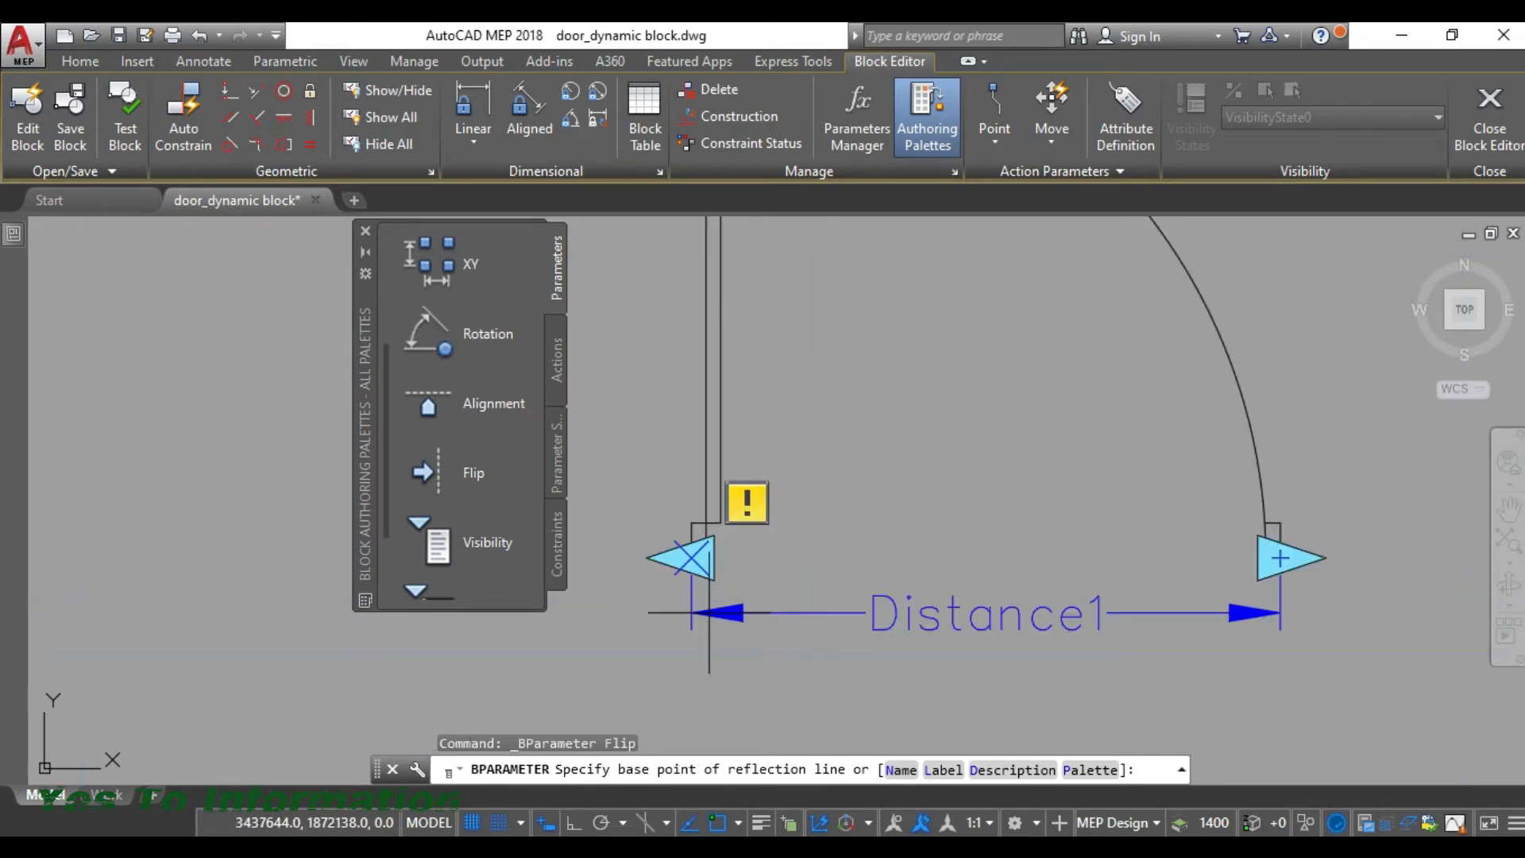
click(692, 557)
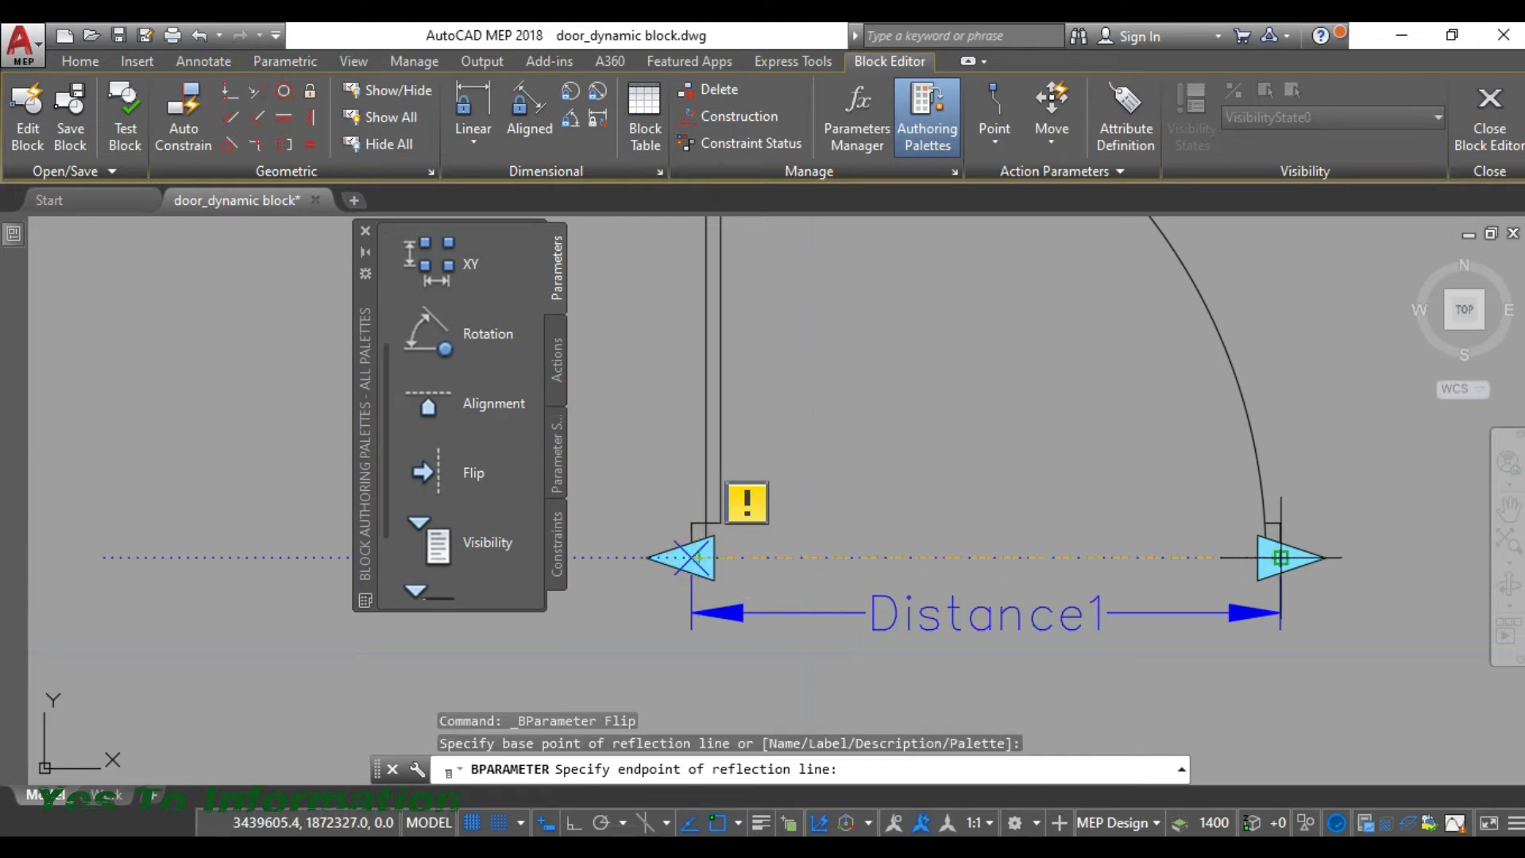
click(1280, 558)
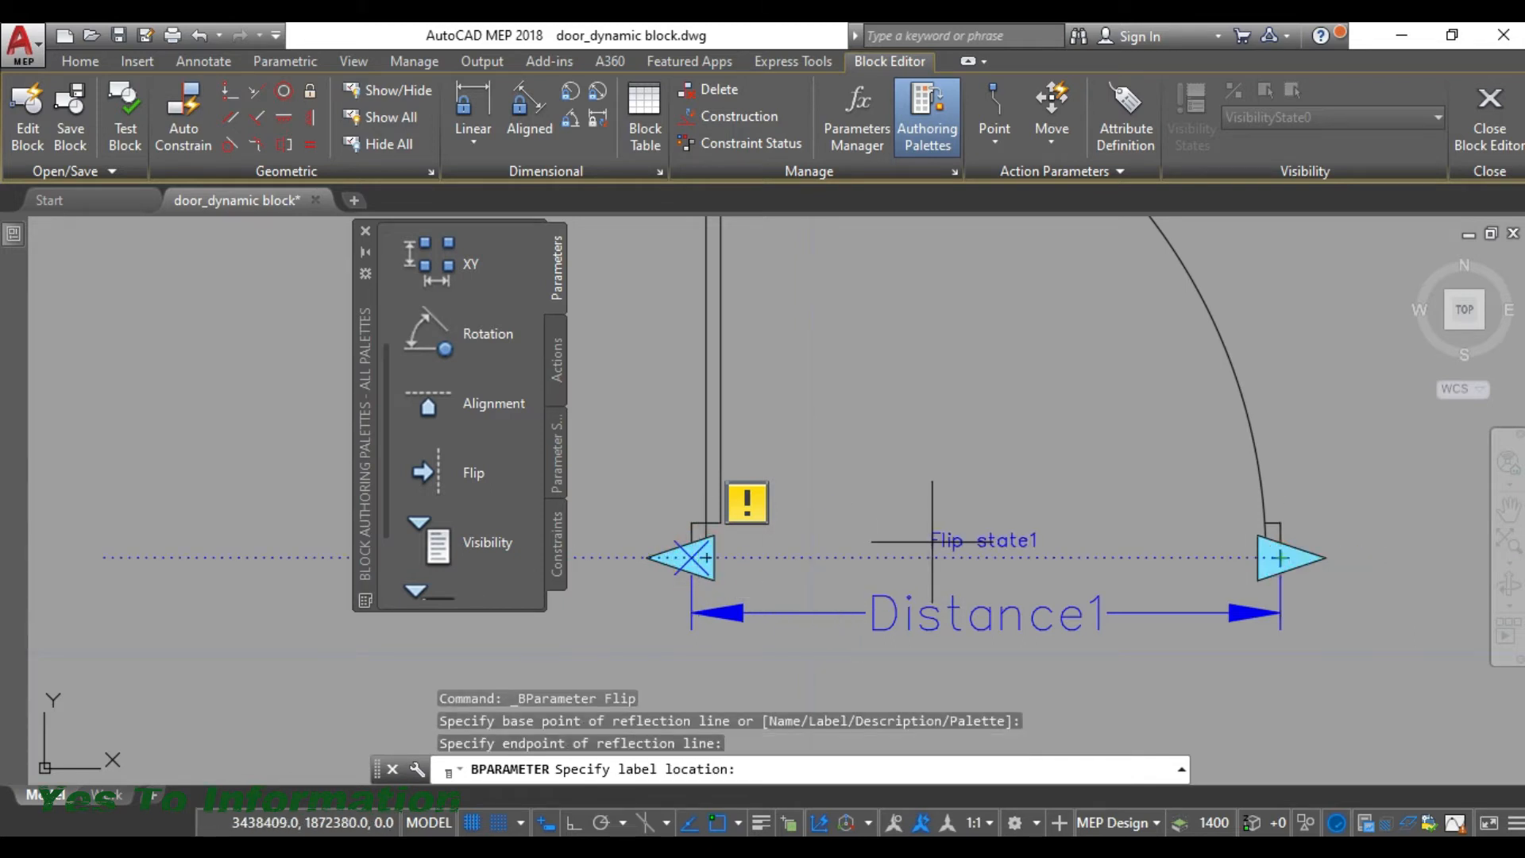
click(932, 540)
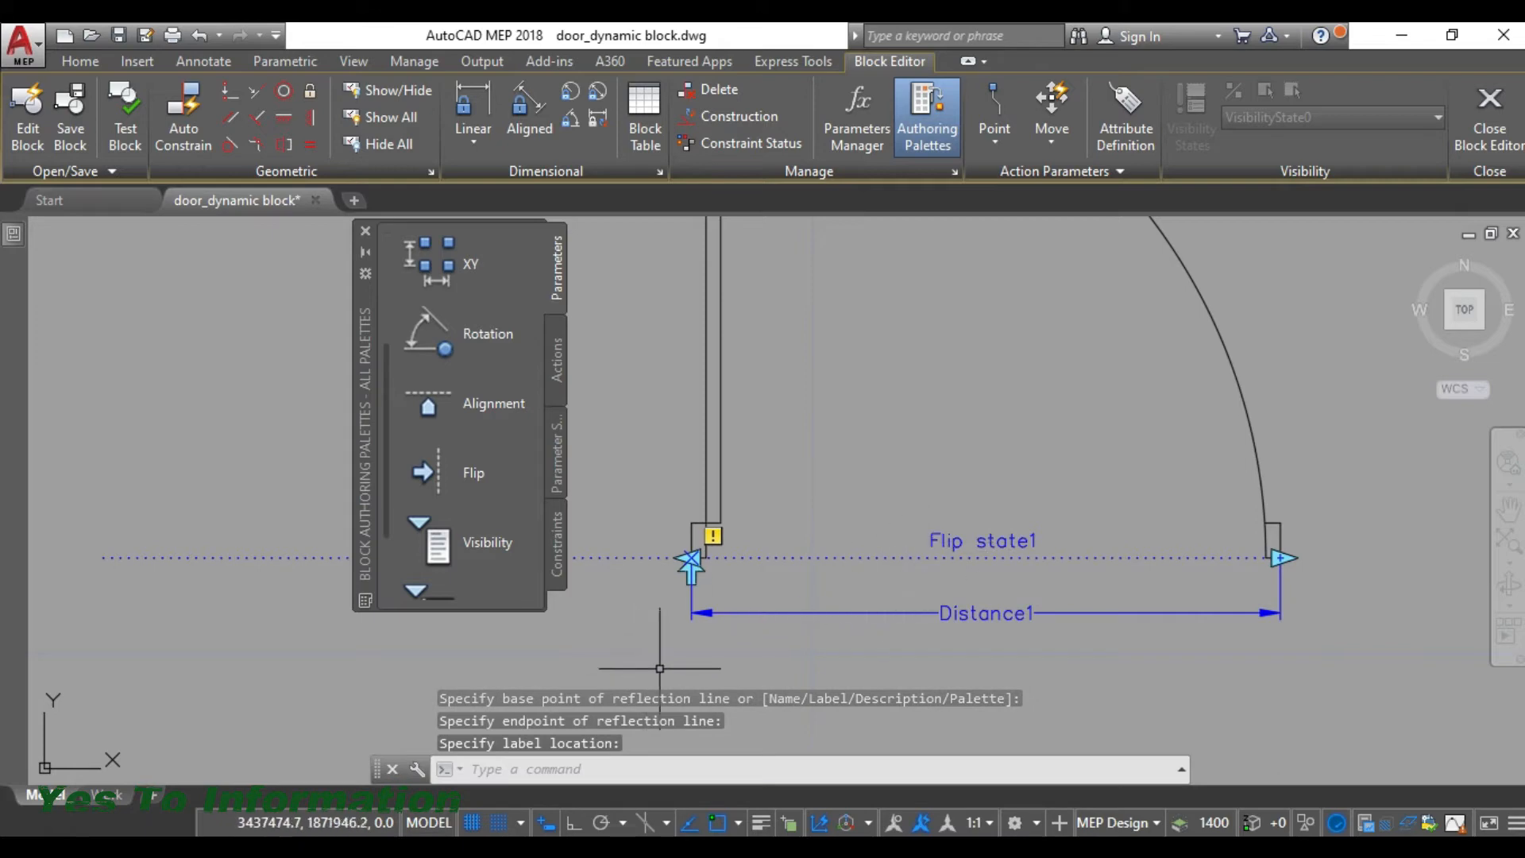
- Move the flip grip arrow along the reflection line to the middle of the door opening
scroll(683, 636, up, 2)
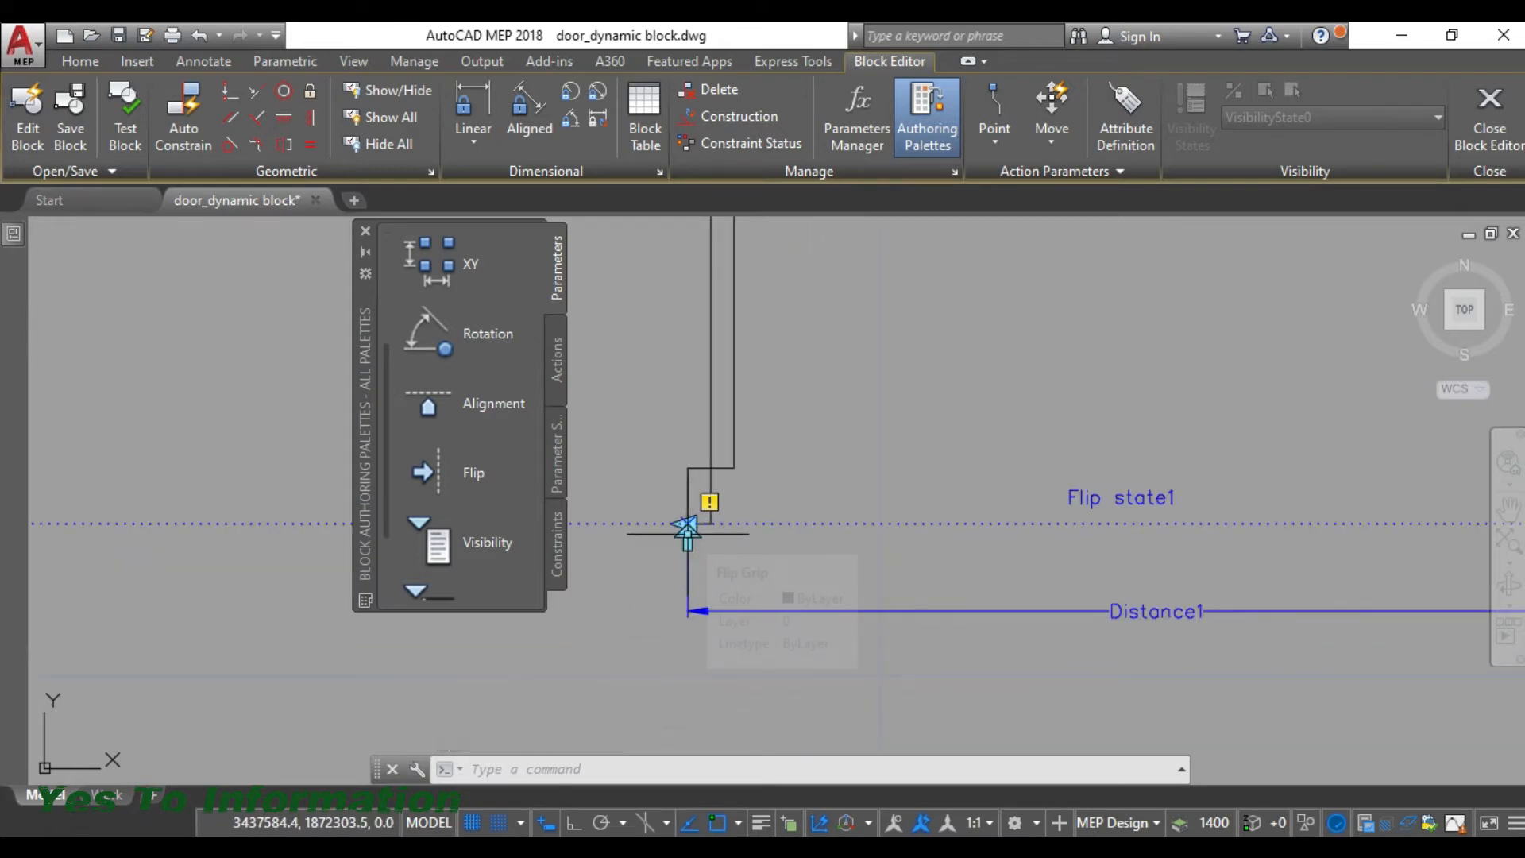
click(686, 541)
click(689, 541)
drag(688, 540, 948, 540)
drag(1143, 545, 1143, 545)
- Set the linear parameter's distance name to "Scaling" in its properties
scroll(588, 473, down, 2)
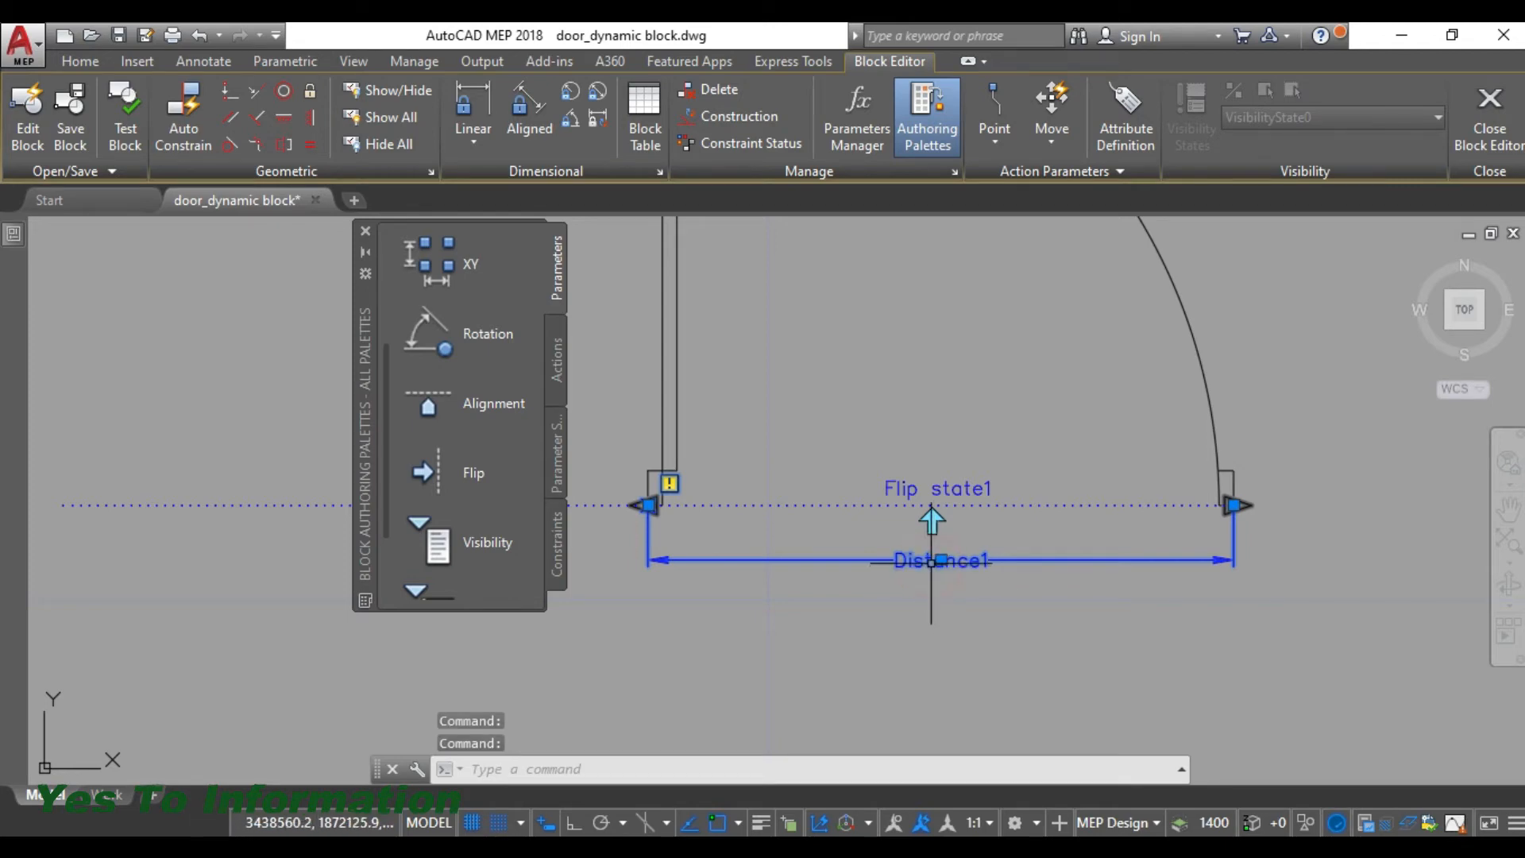
right_click(931, 564)
click(981, 549)
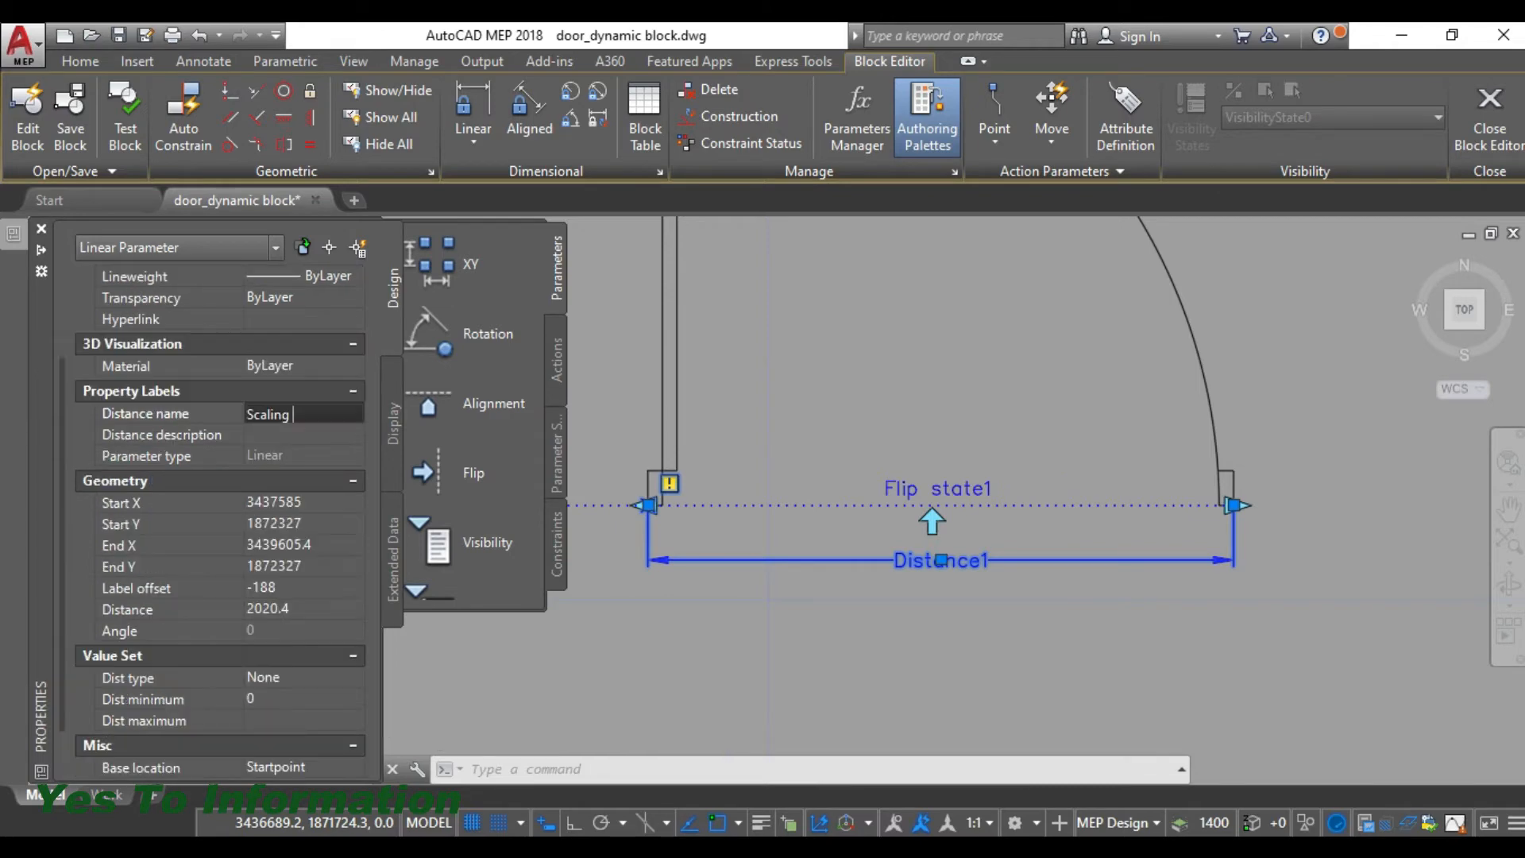
- Set the flip parameter's flip name to "Flip about X-X axis" in its properties
right_click(949, 488)
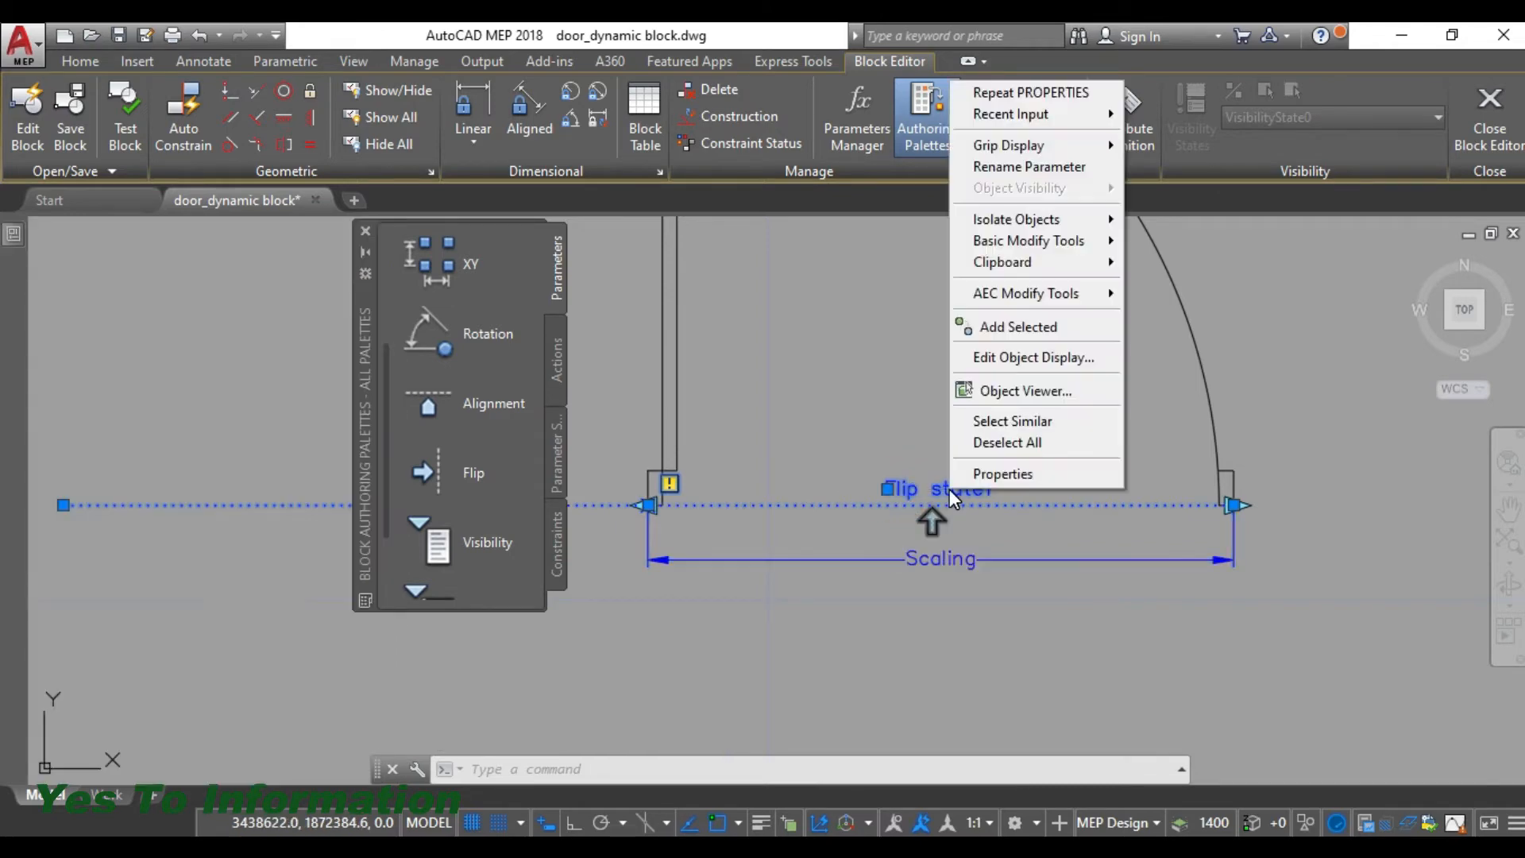
click(1020, 478)
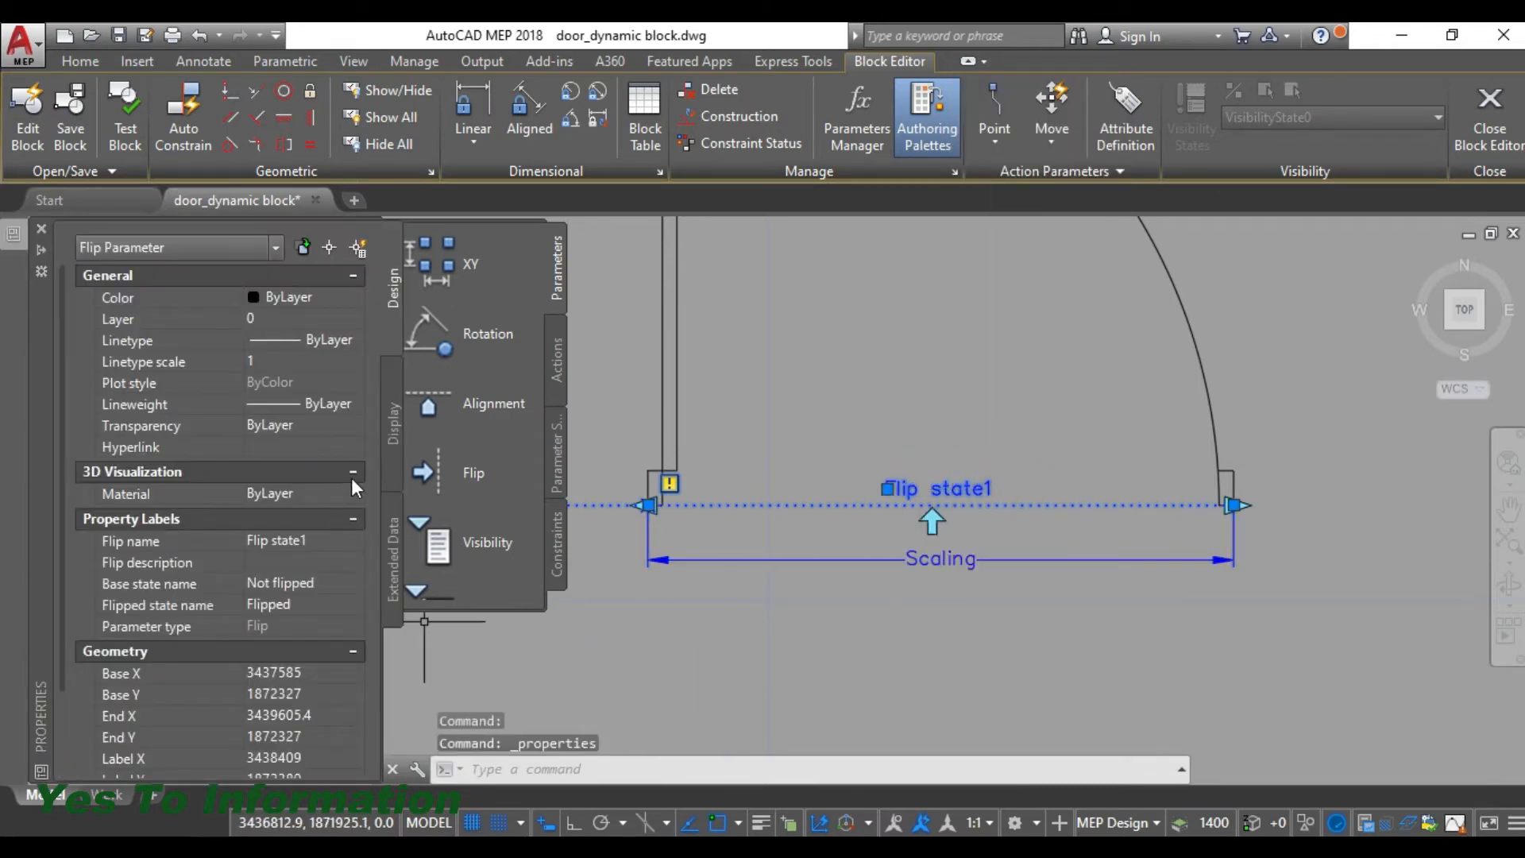
click(285, 542)
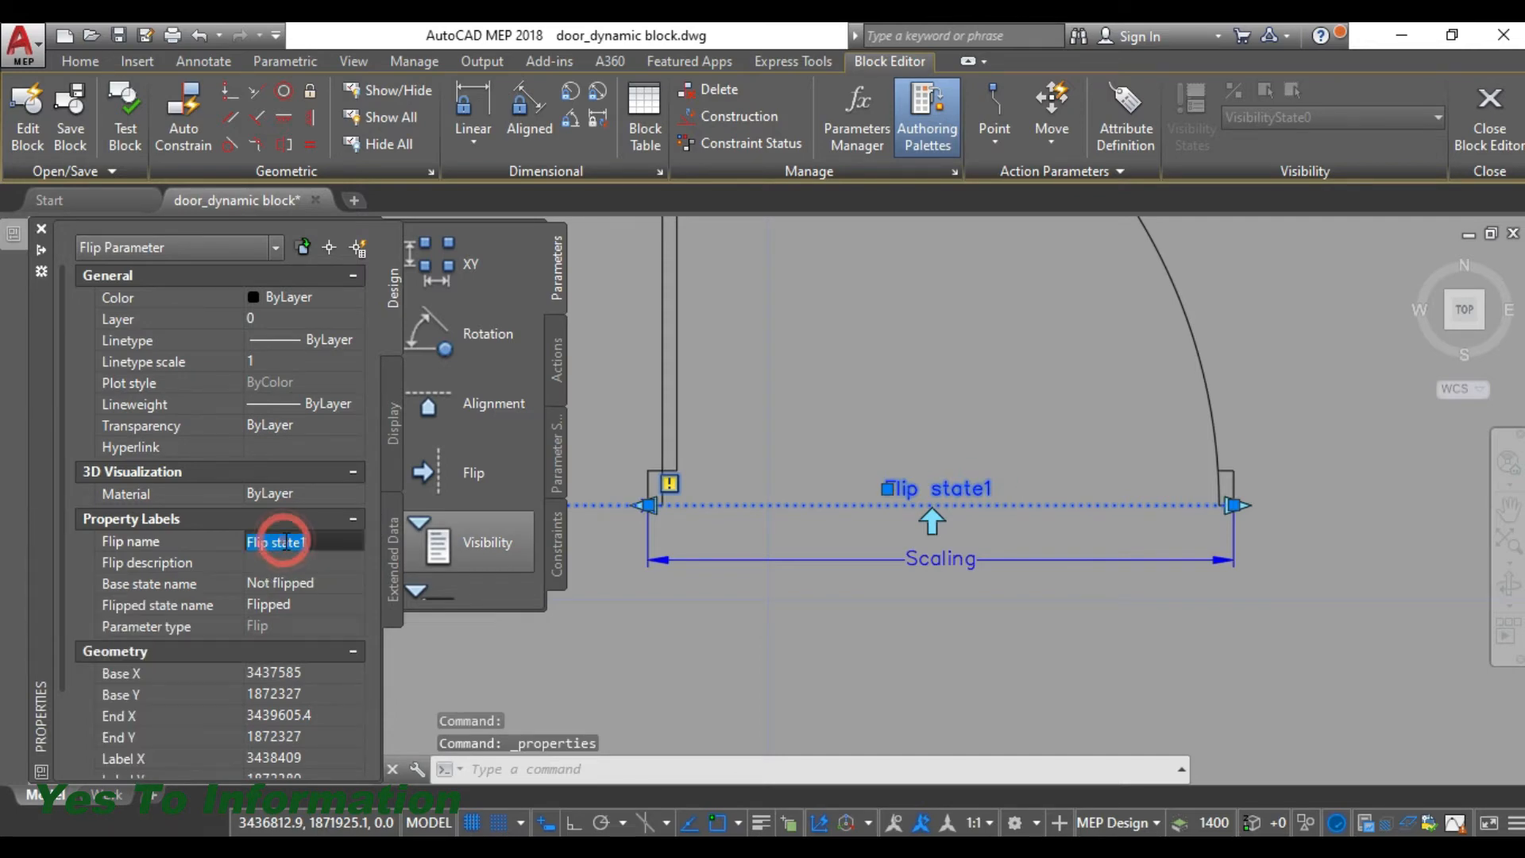
text(Flip)
key(Return)
text(Flip about X-X axis)
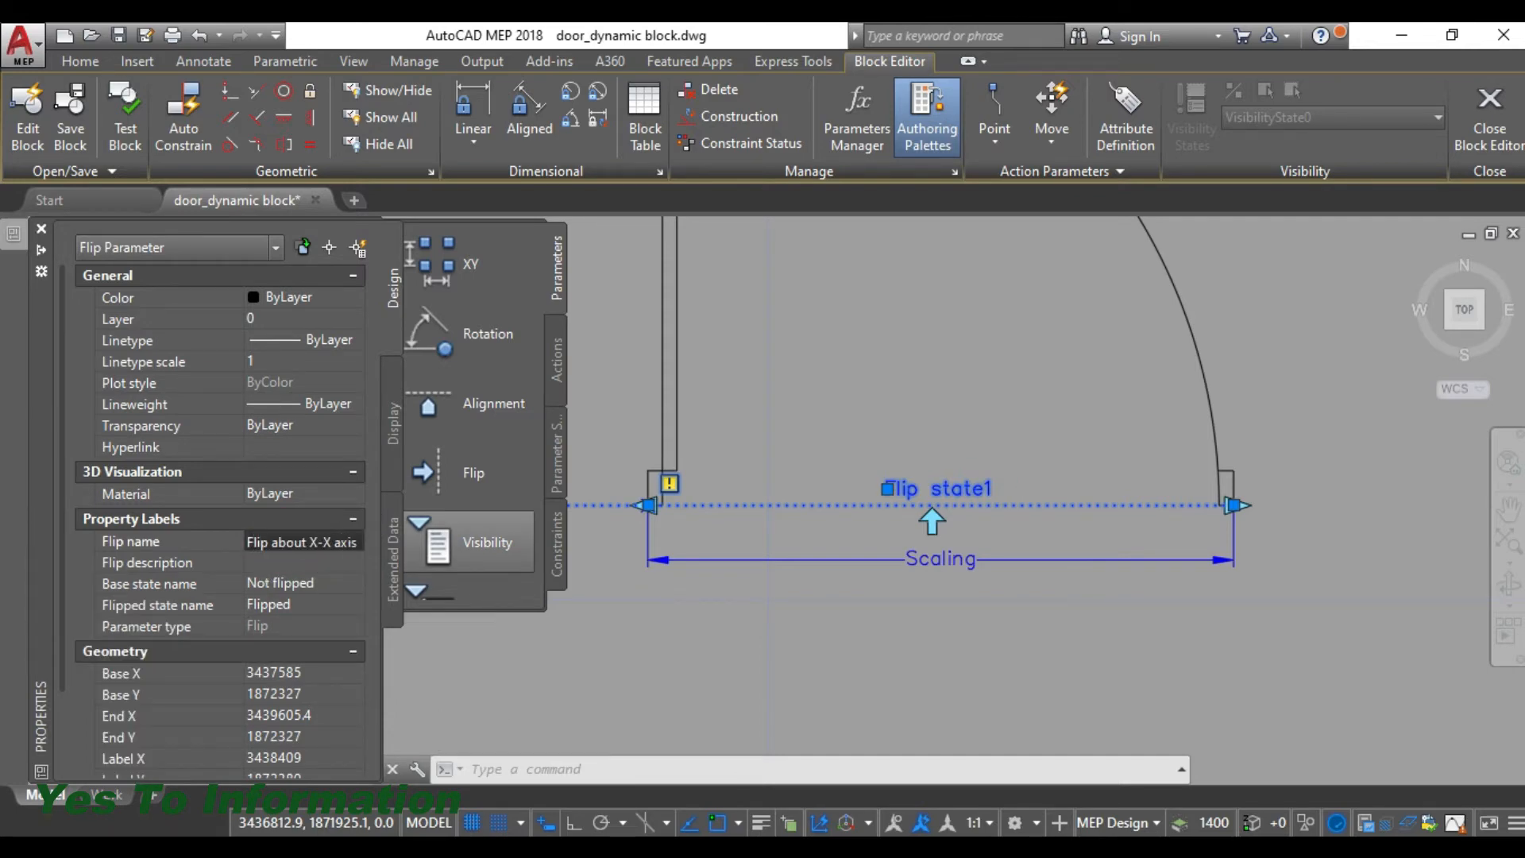
key(Return)
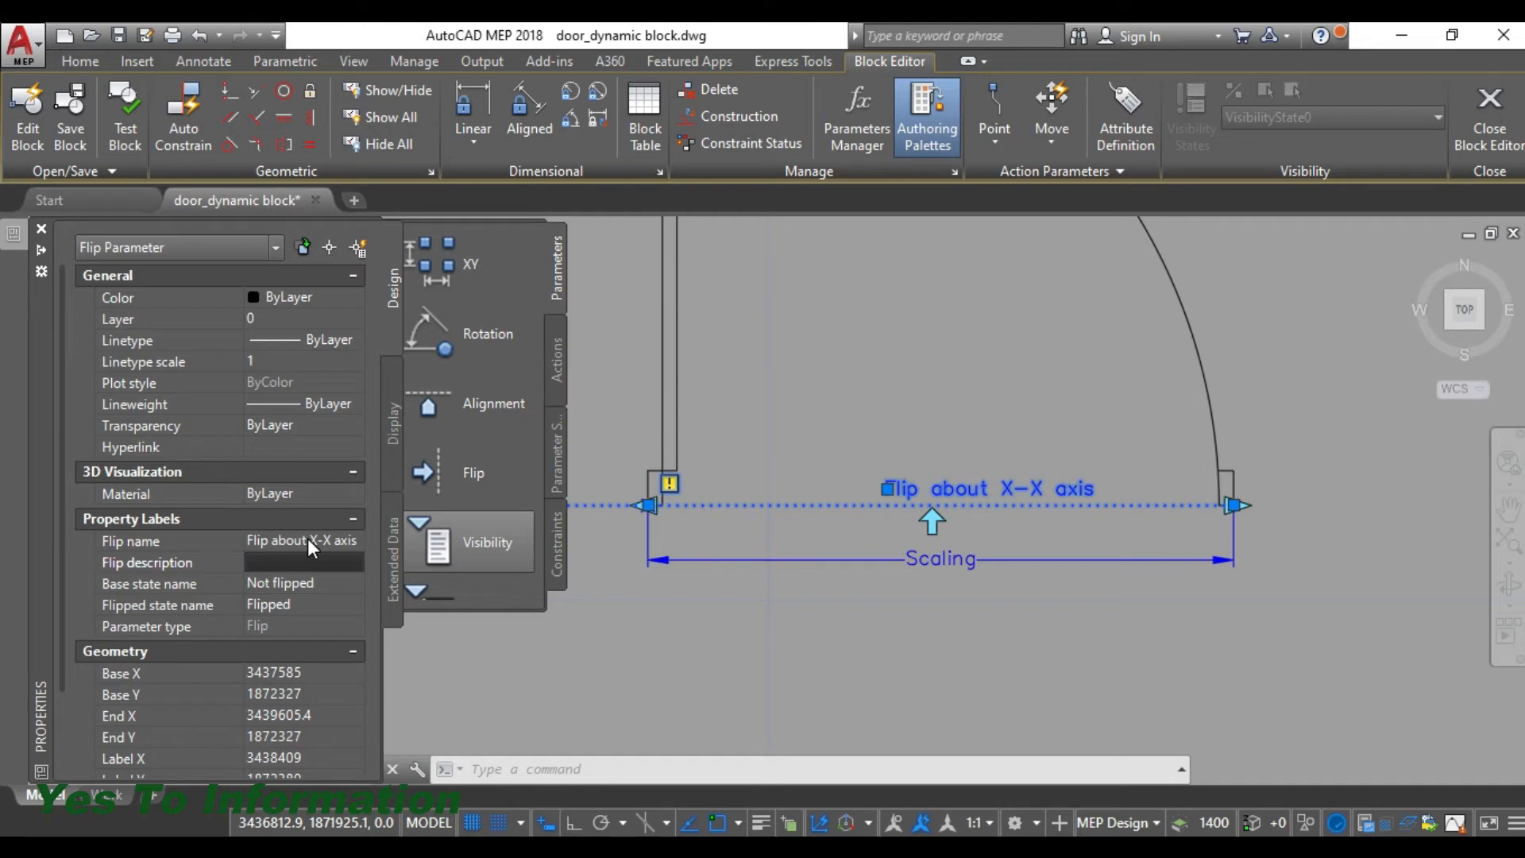
scroll(900, 321, down, 2)
middle_drag(900, 321, 890, 465)
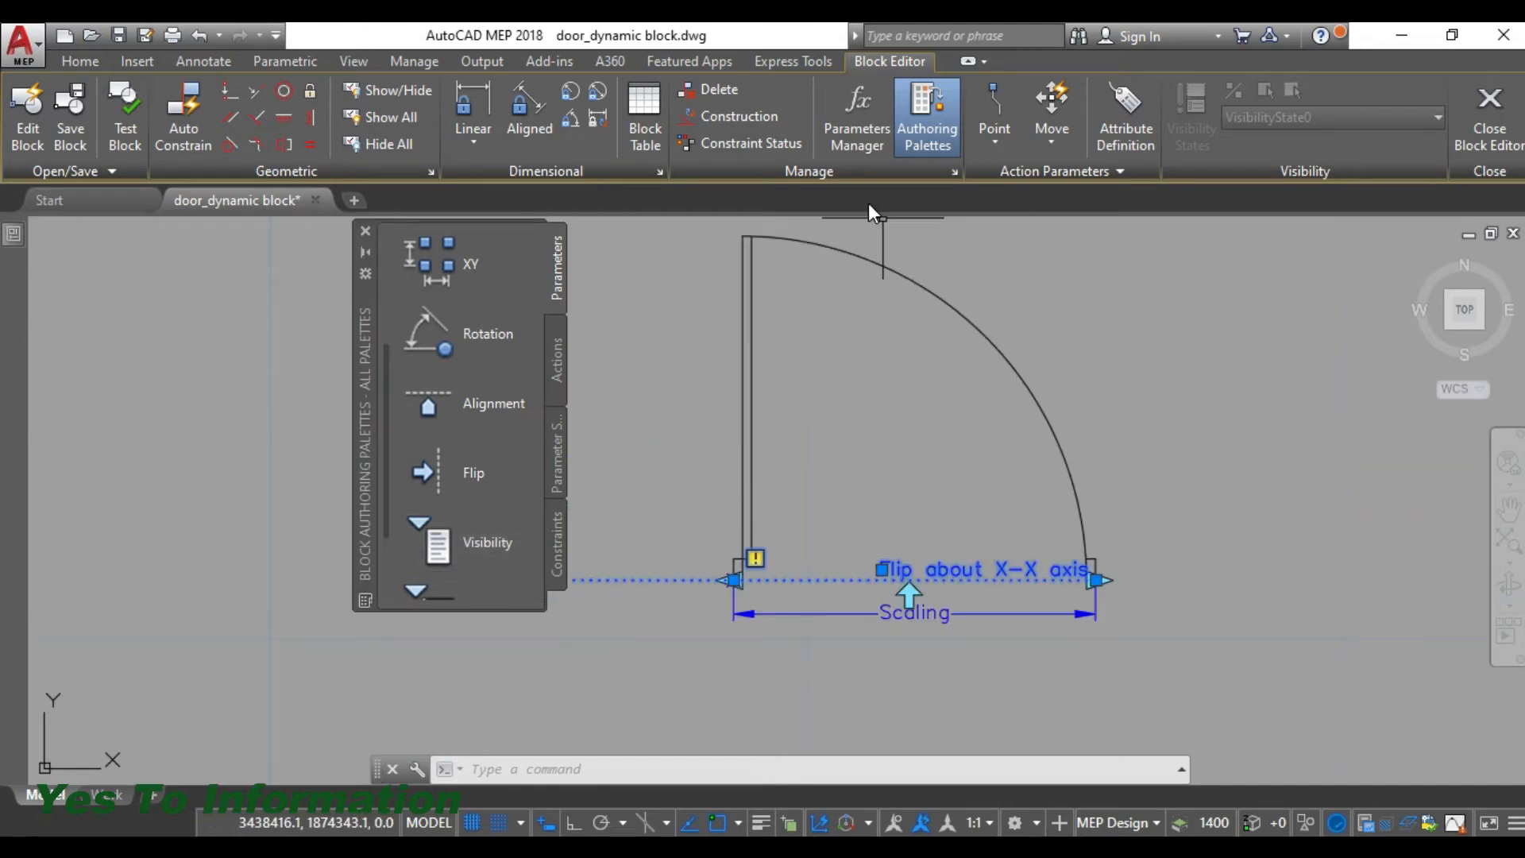
- Add a vertical flip parameter about 1280 units long from the opening's midpoint, label beside the line, and move its arrow slightly up the line
click(456, 467)
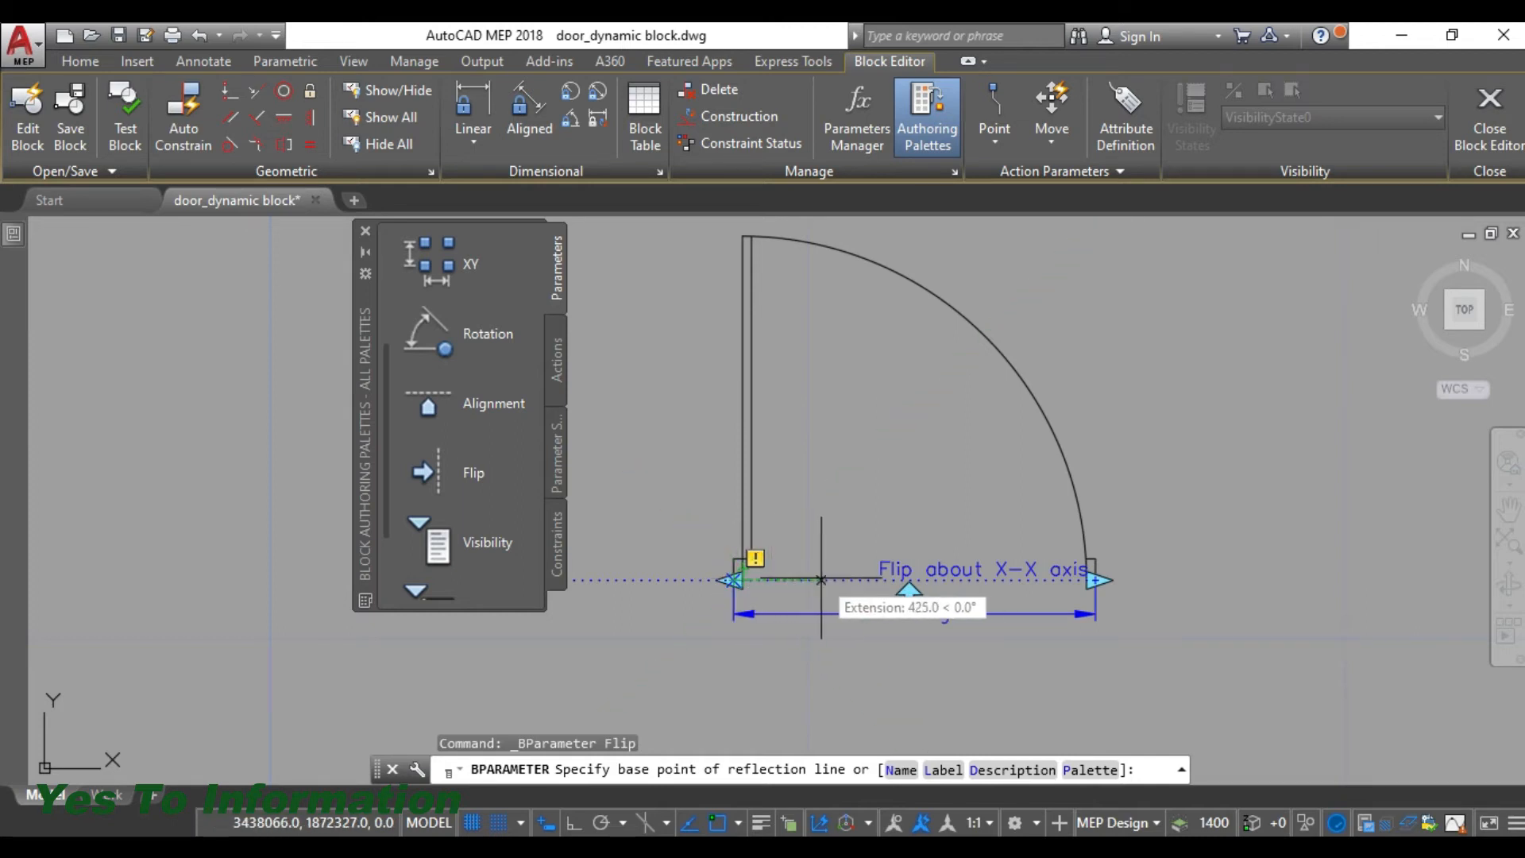
click(902, 580)
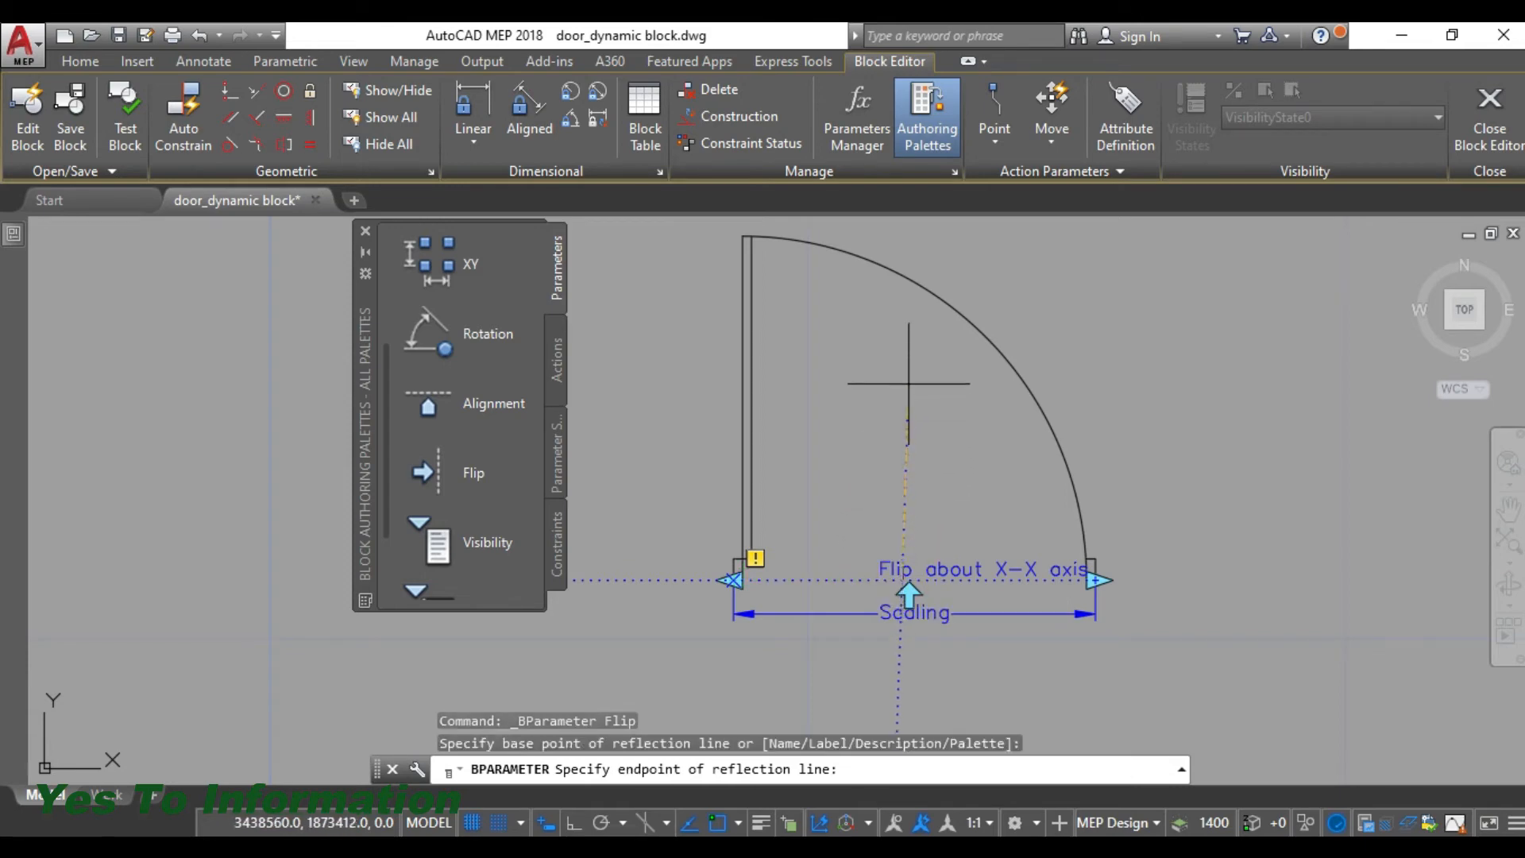
click(572, 825)
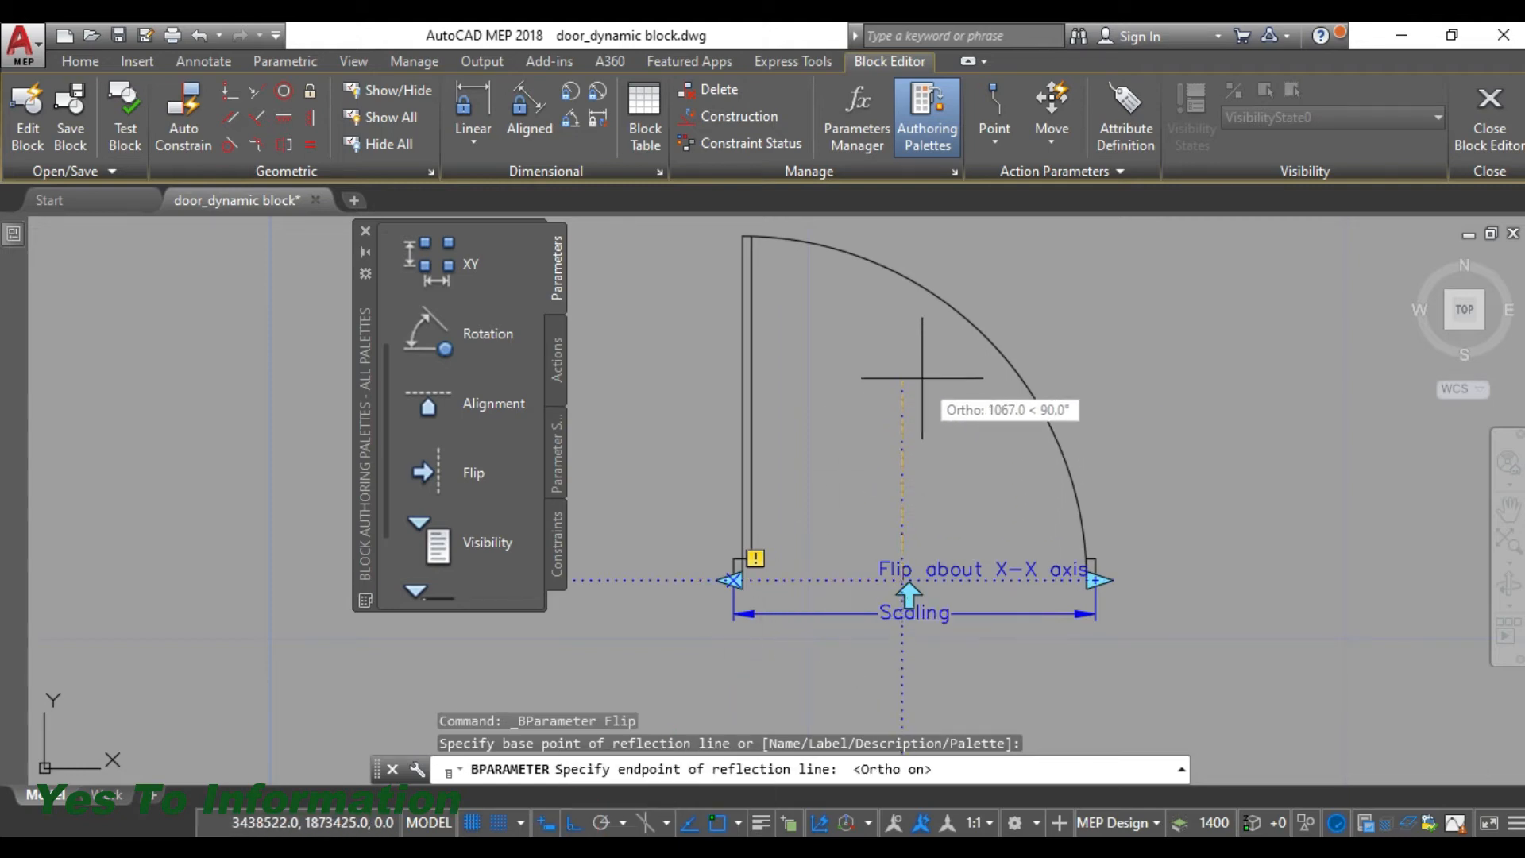
click(920, 351)
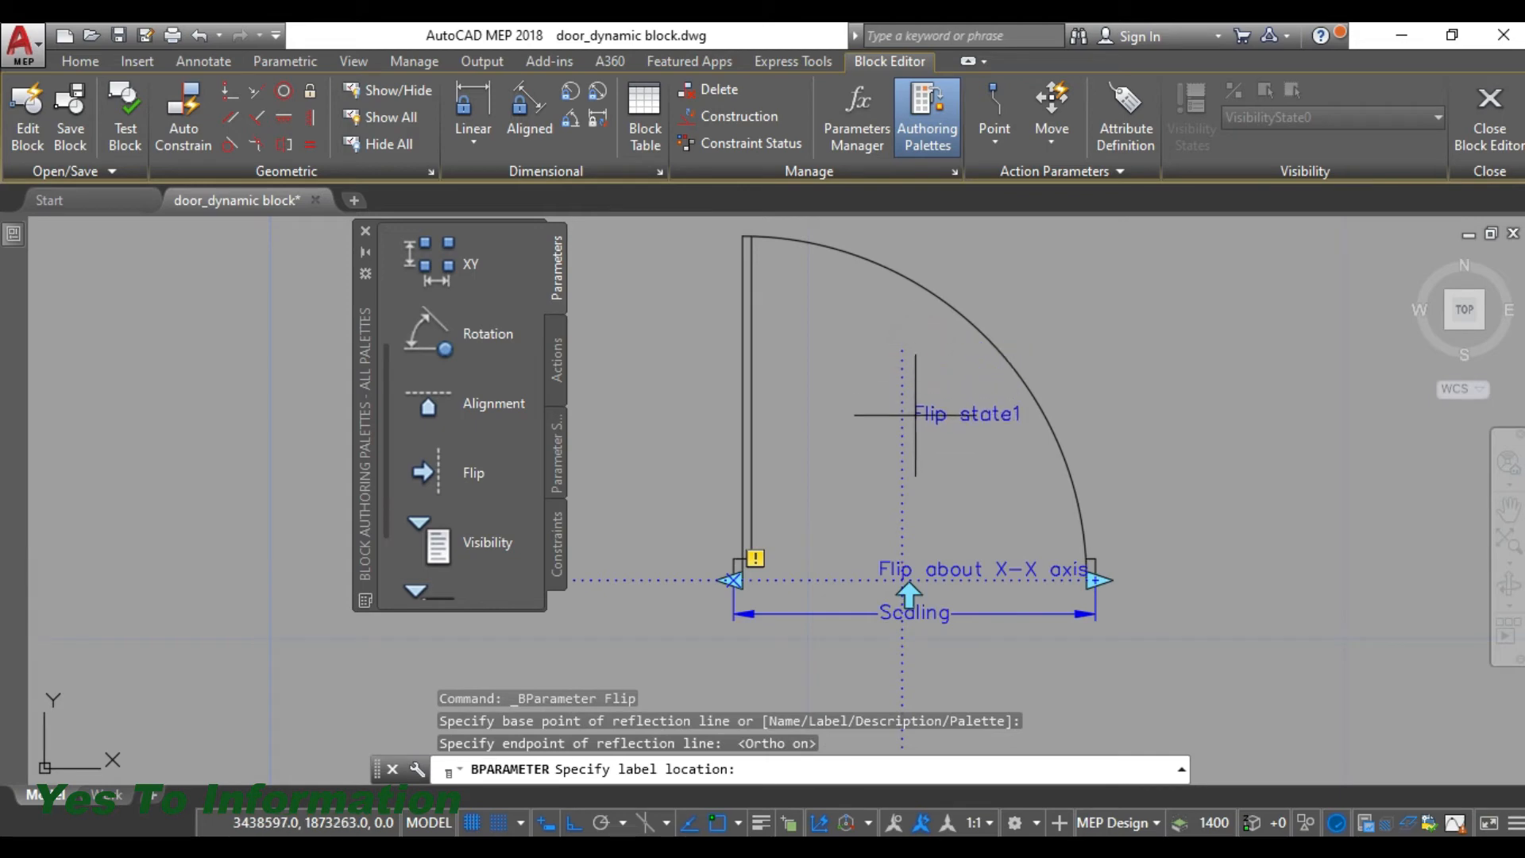
click(918, 454)
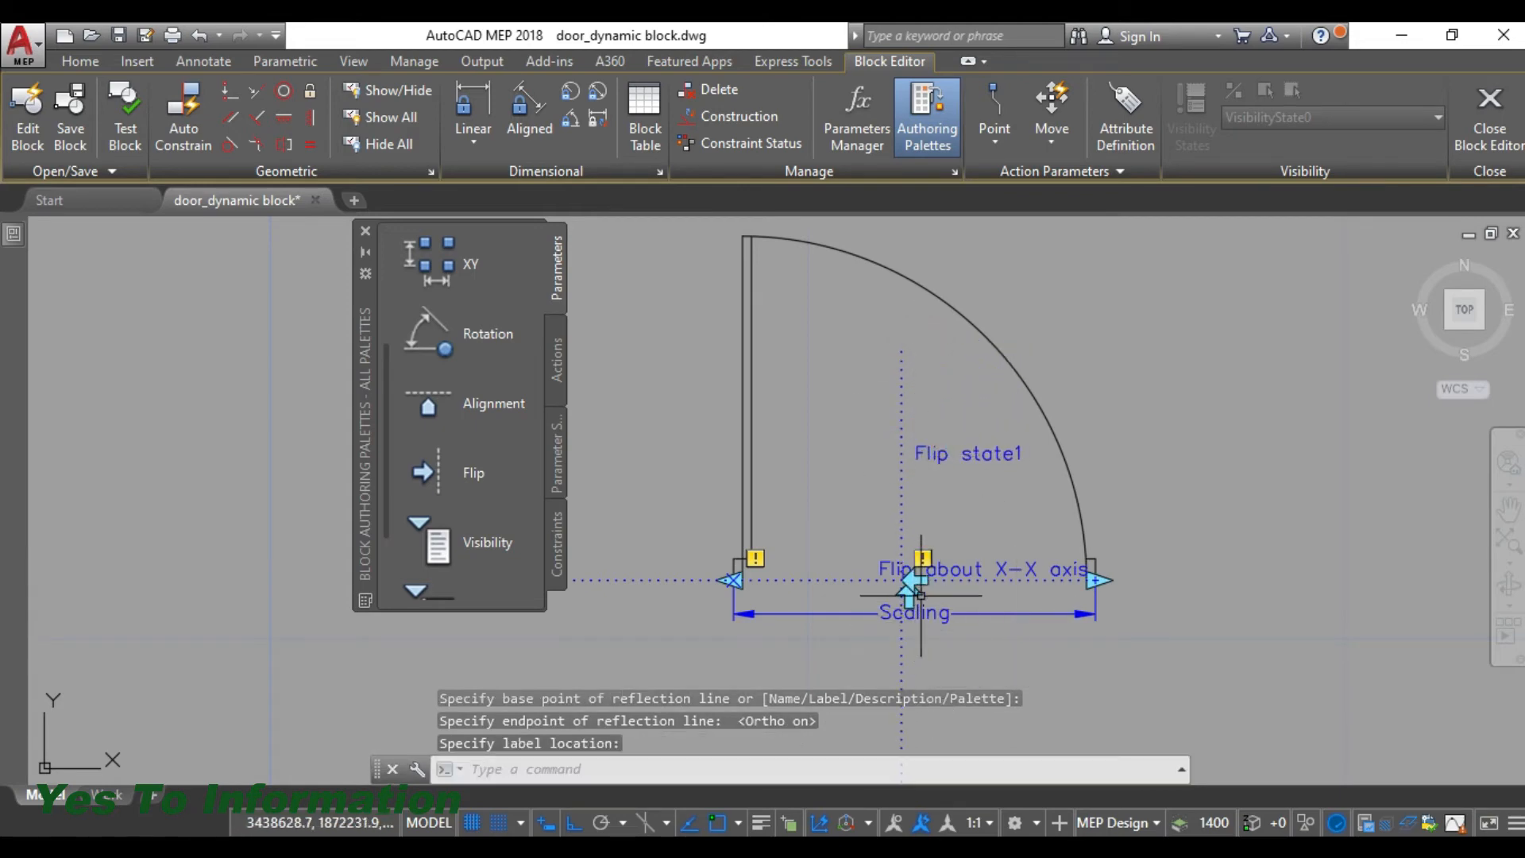
drag(917, 575, 923, 534)
- Set the vertical flip parameter's flip name to "Flip about Y-Y axis" in its properties
click(940, 452)
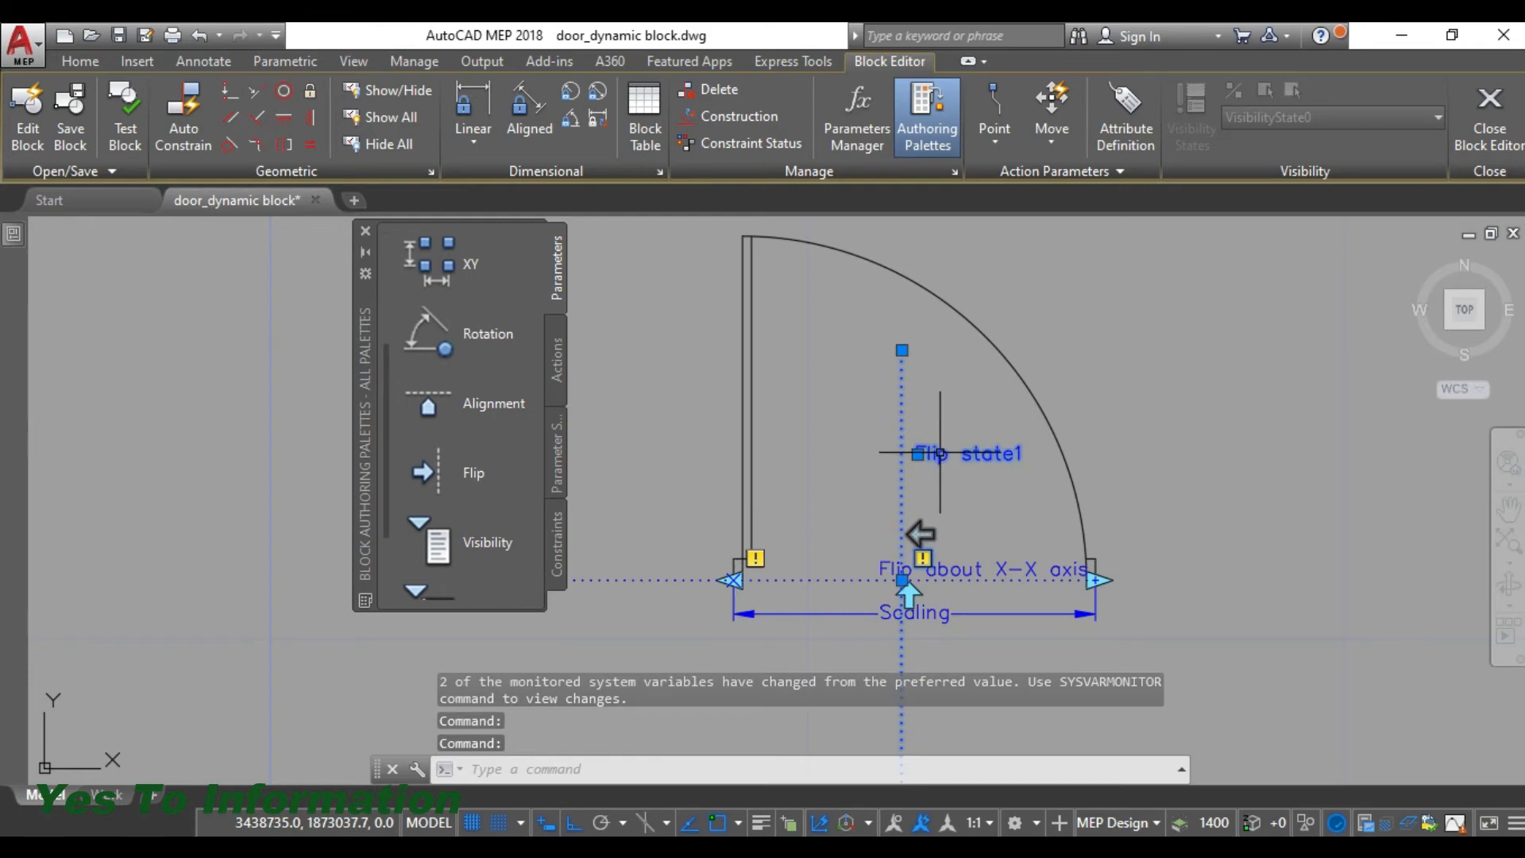
mouse_move(945, 458)
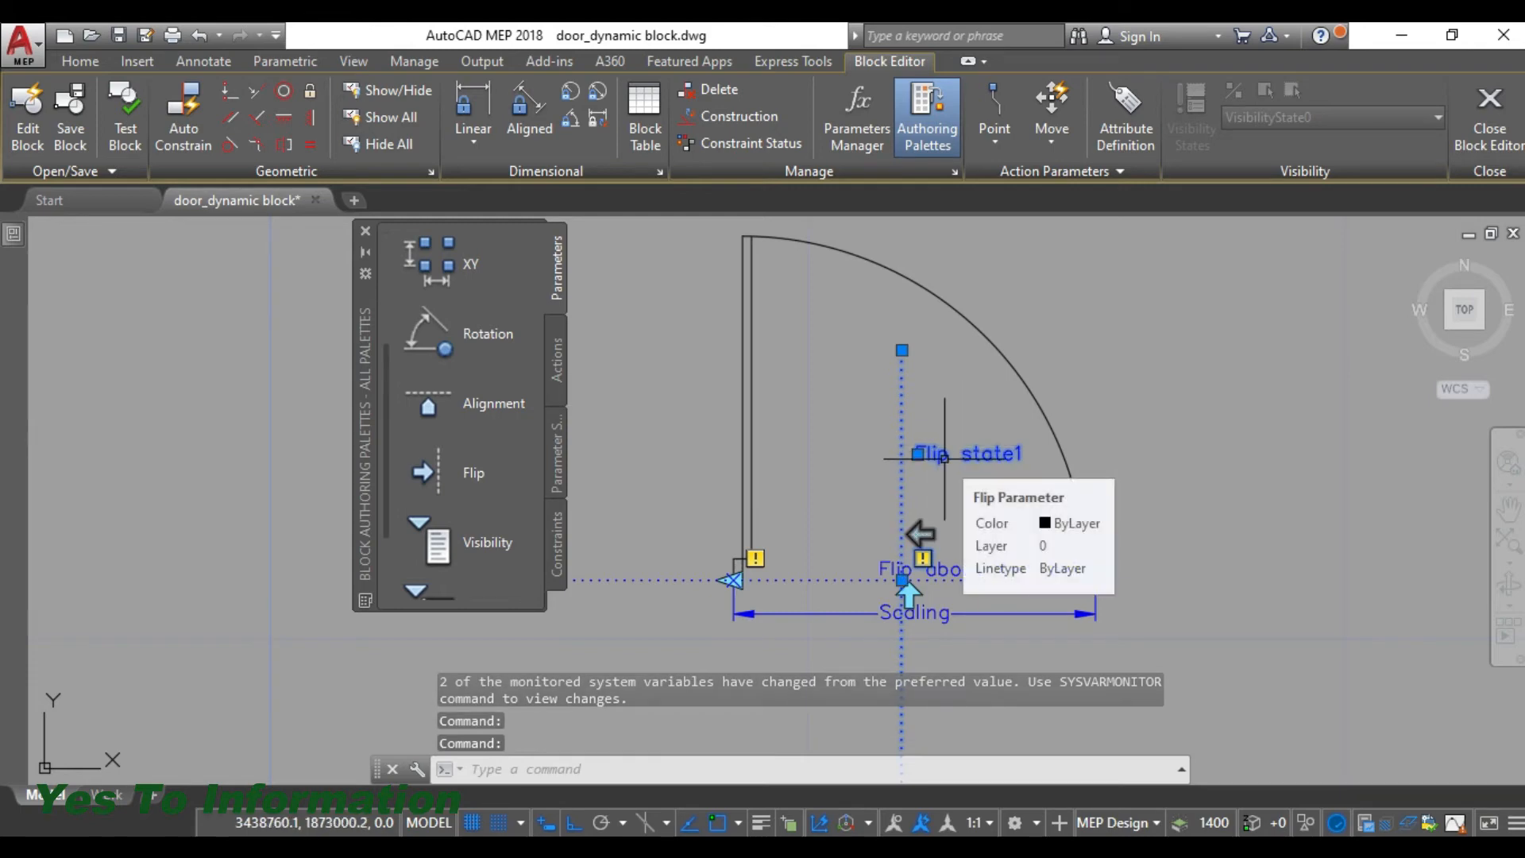
right_click(944, 458)
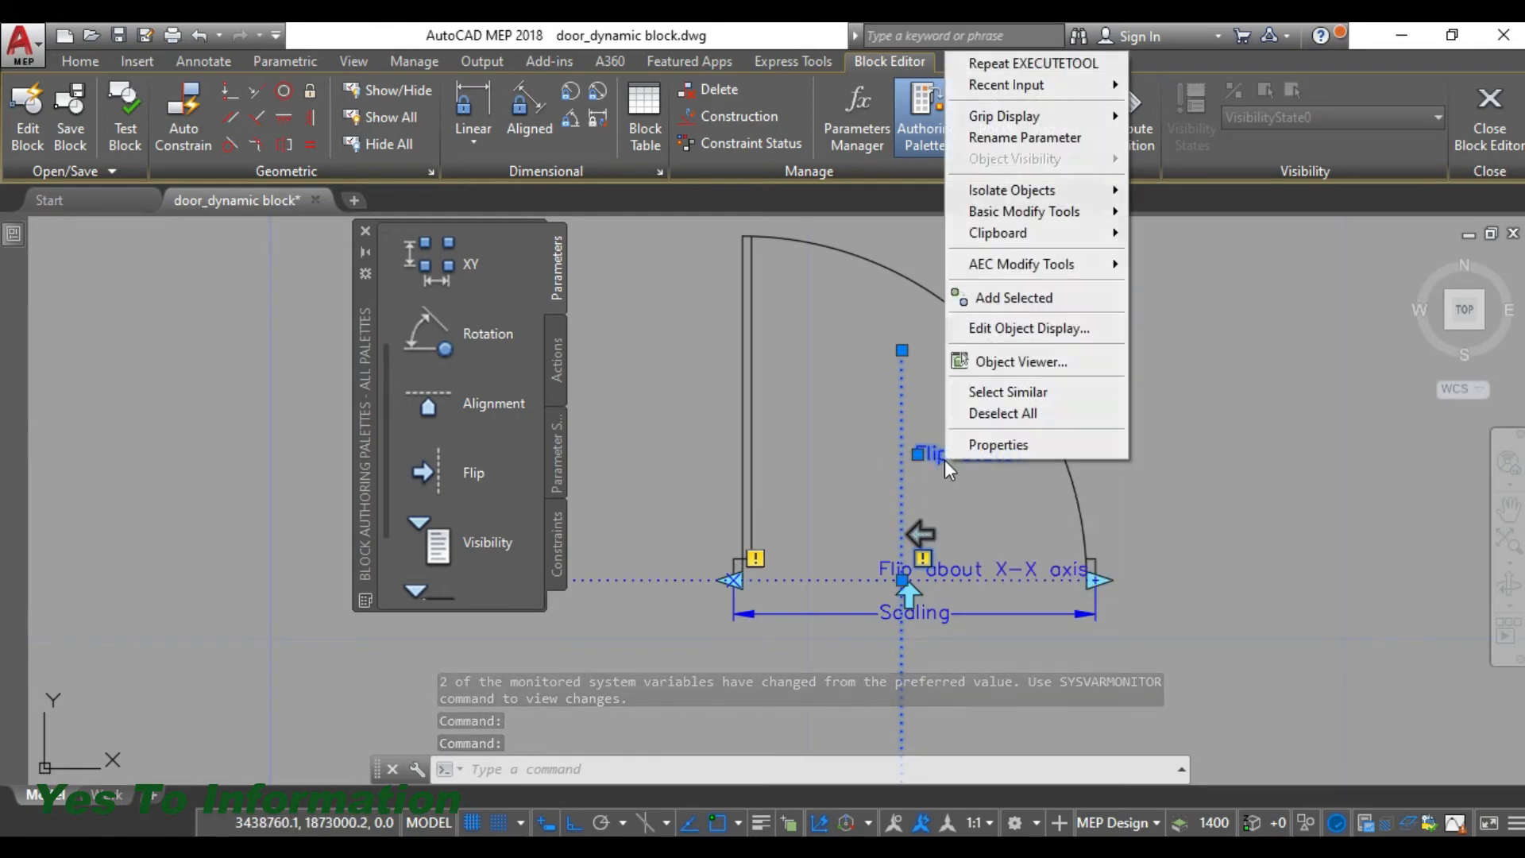
click(983, 444)
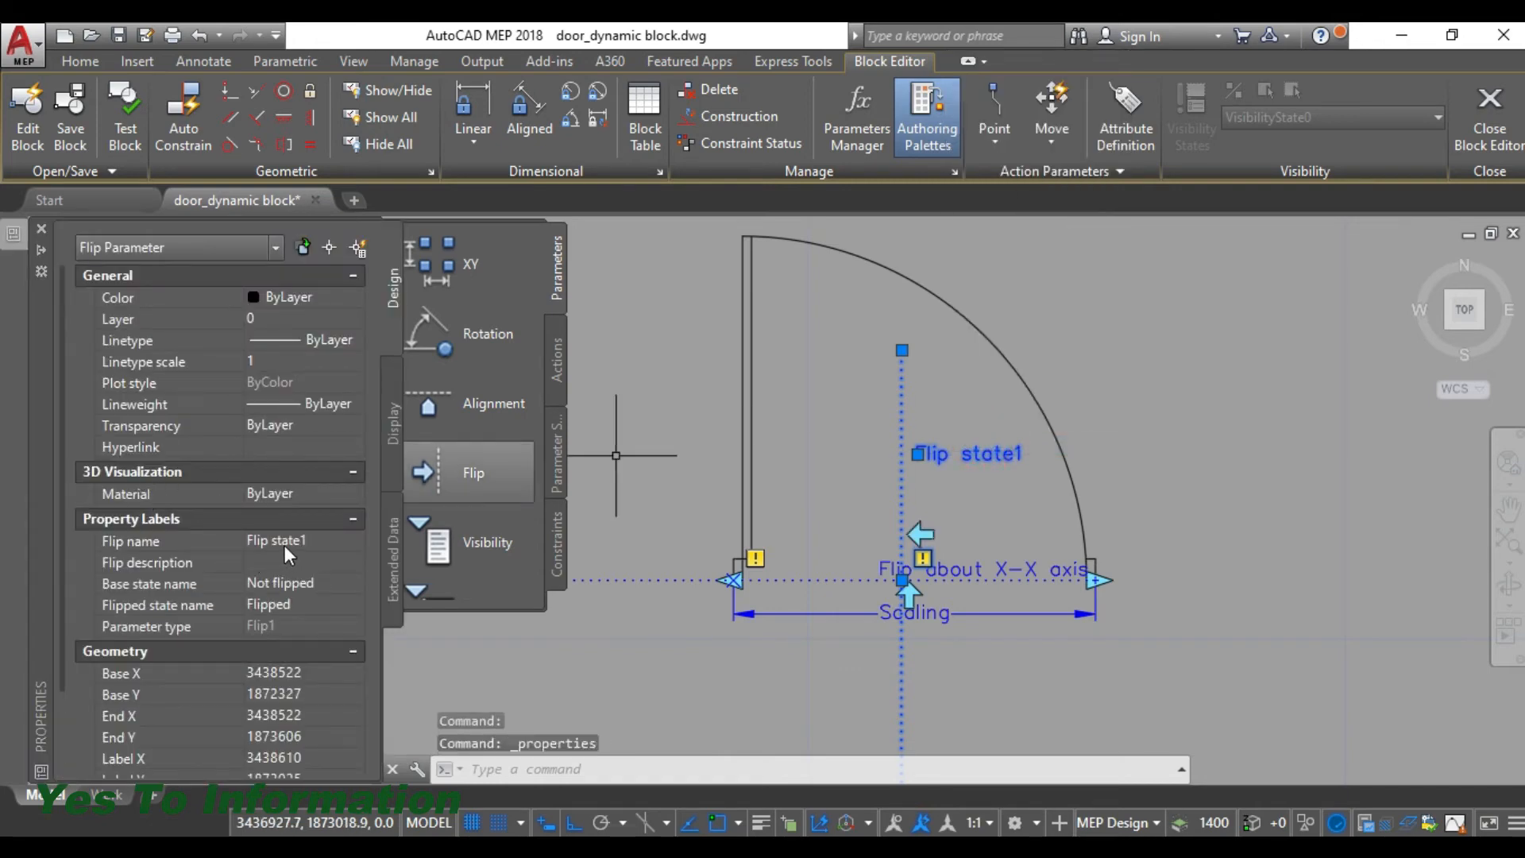
click(284, 545)
text(Flip ab)
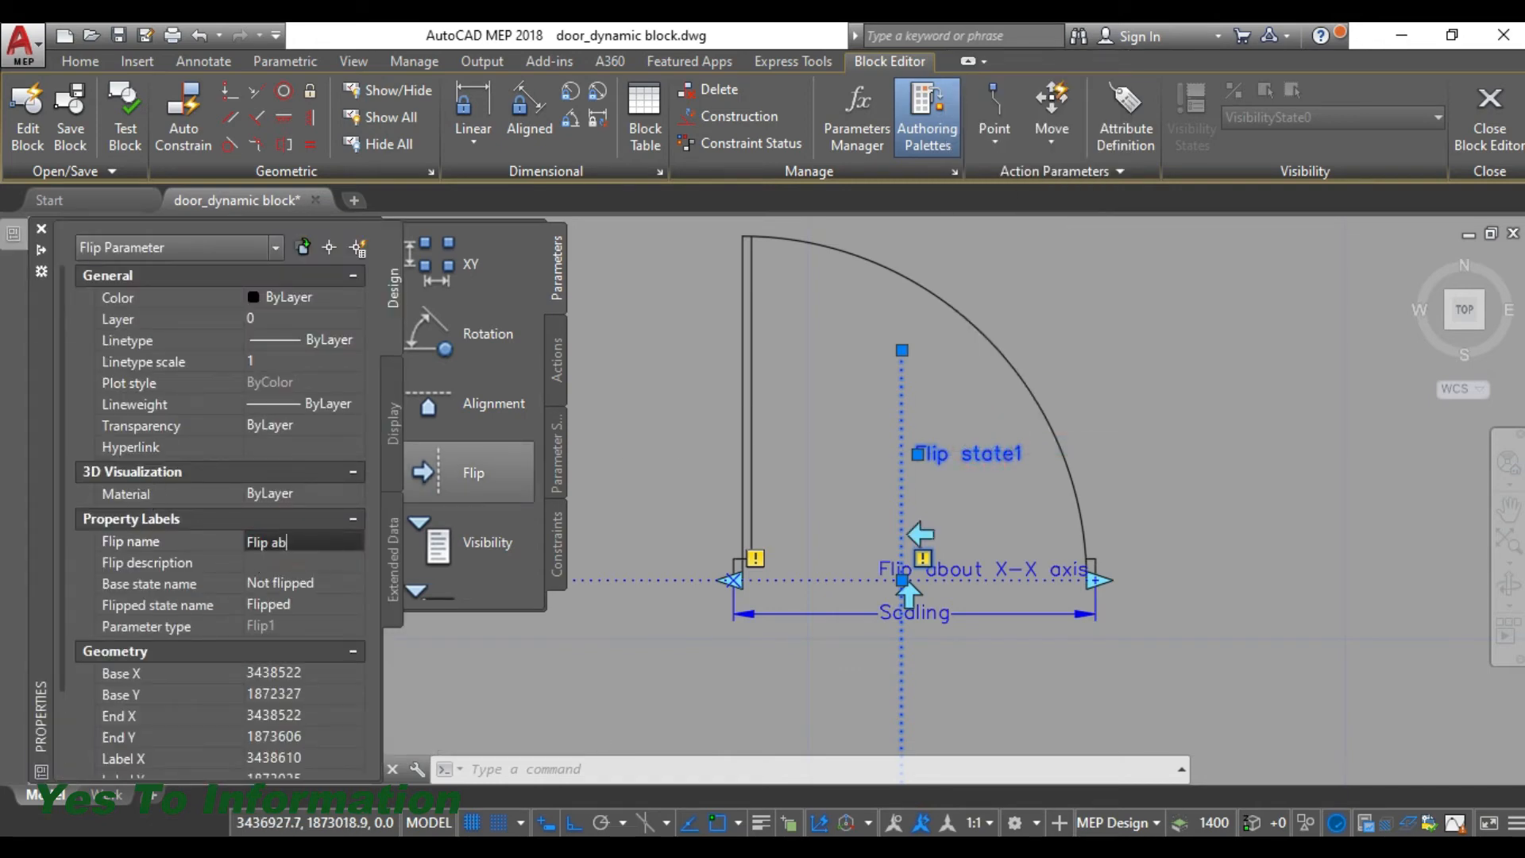
text(out)
key(BackSpace)
key(BackSpace)
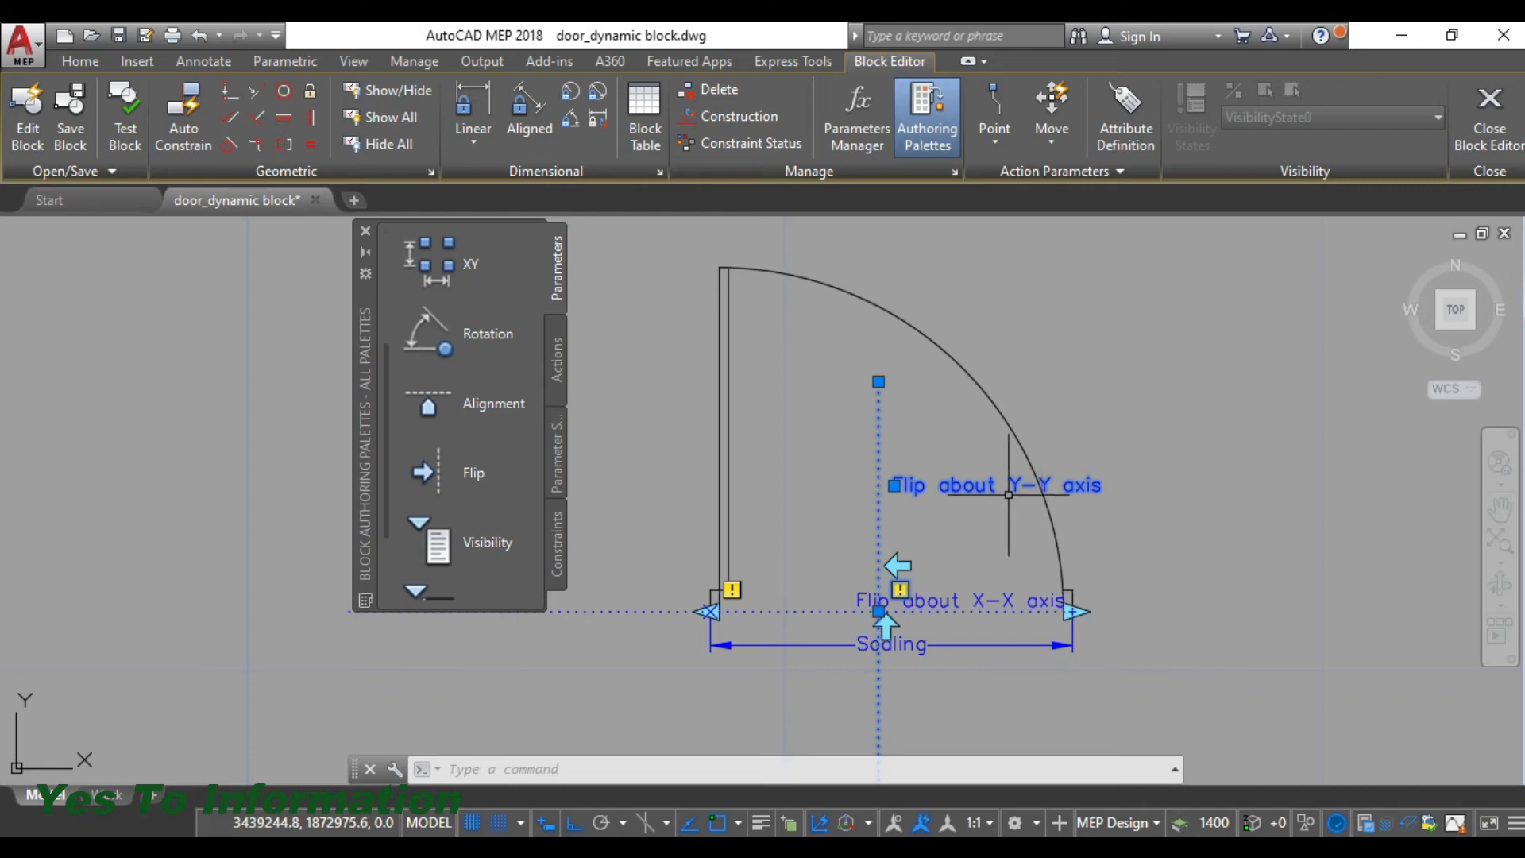
- Add a scale action to the Scaling parameter, with the whole door and all its parameters as the selection set
click(558, 368)
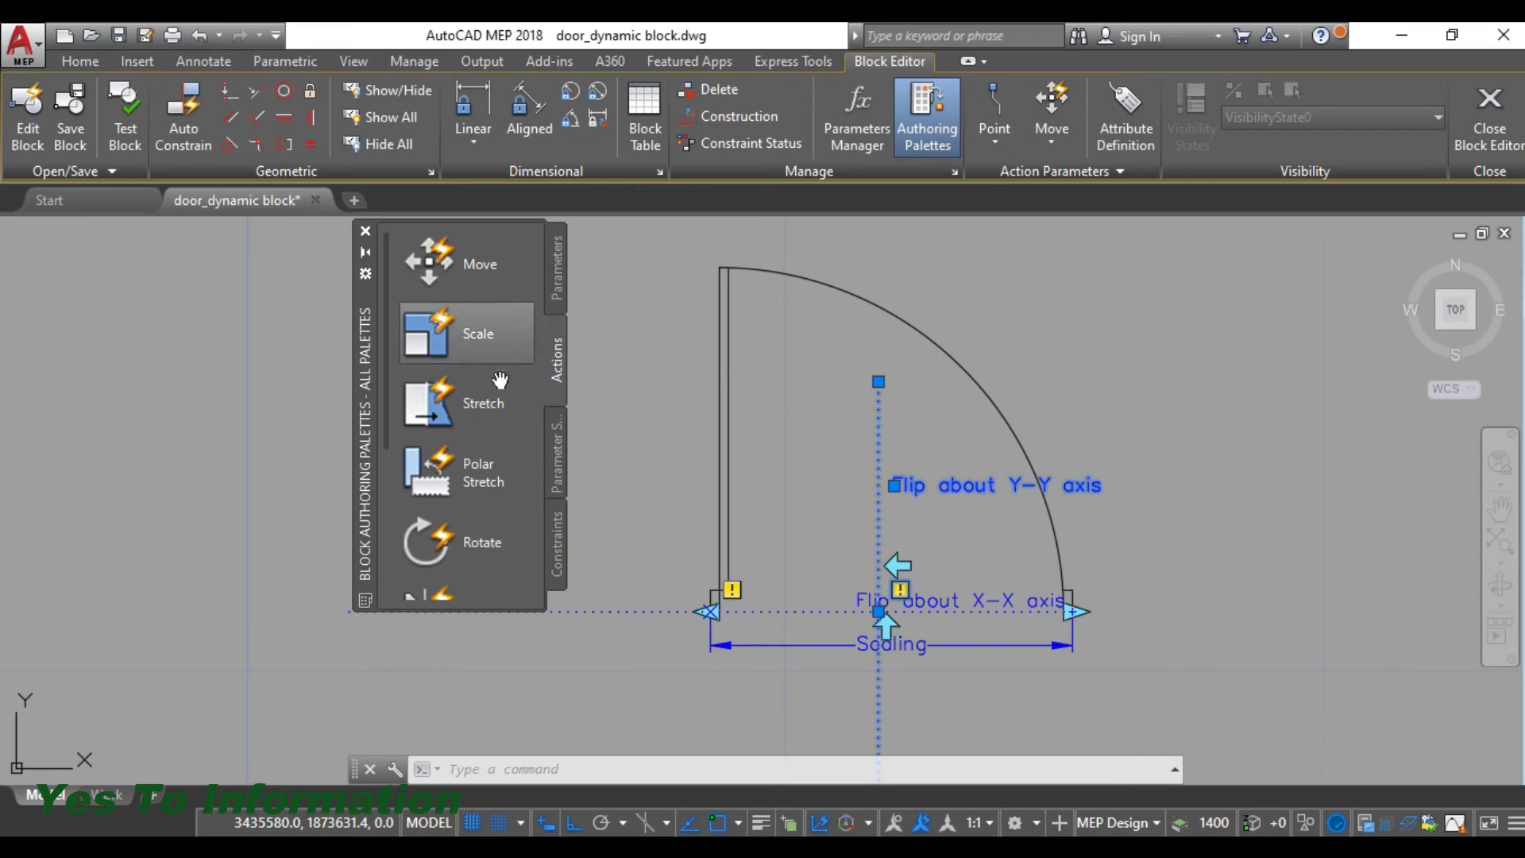
click(440, 338)
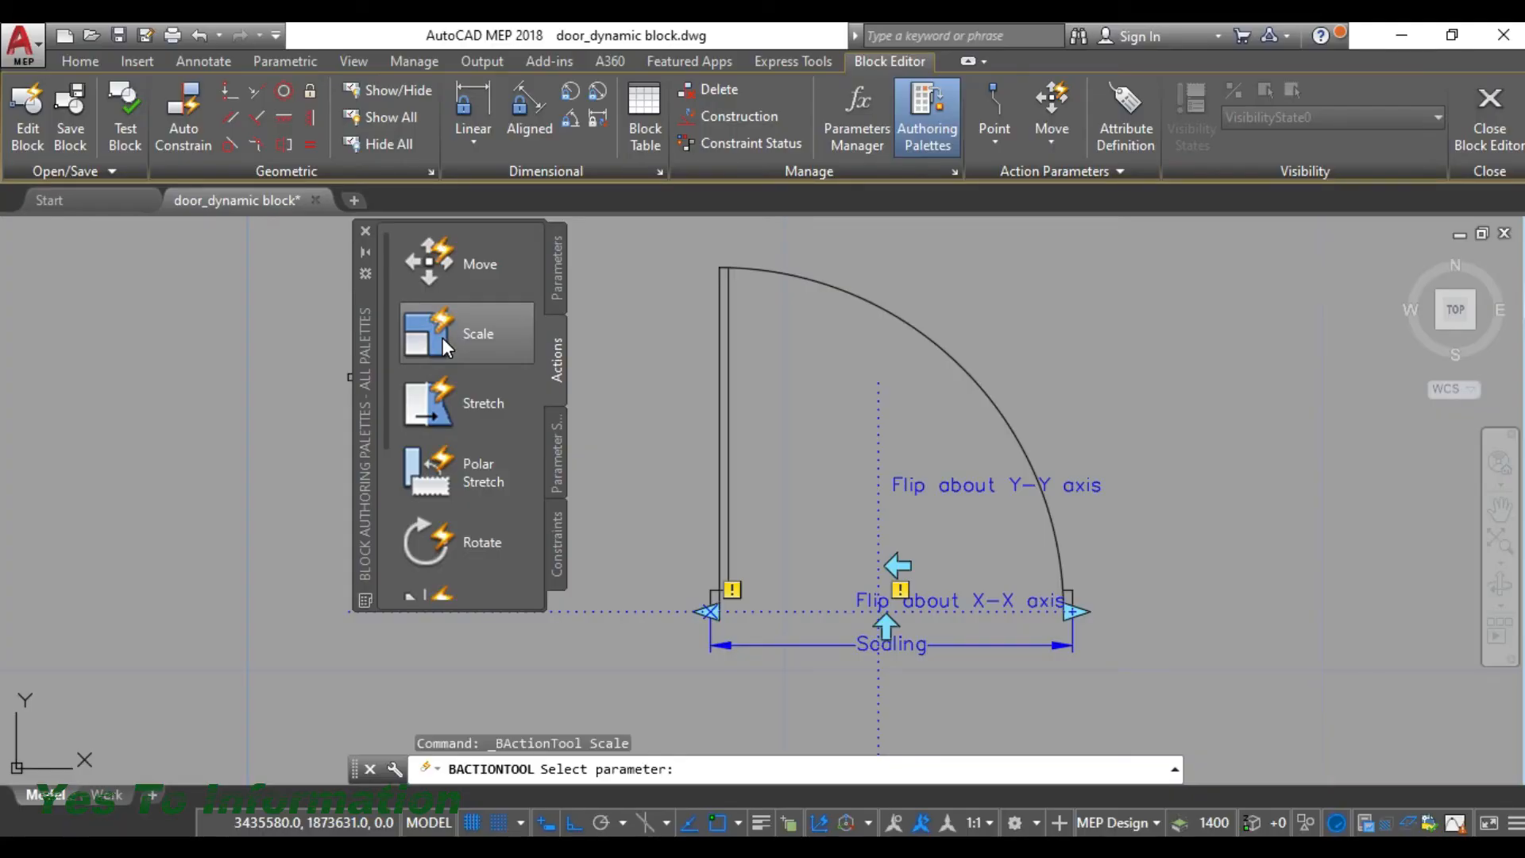
click(461, 337)
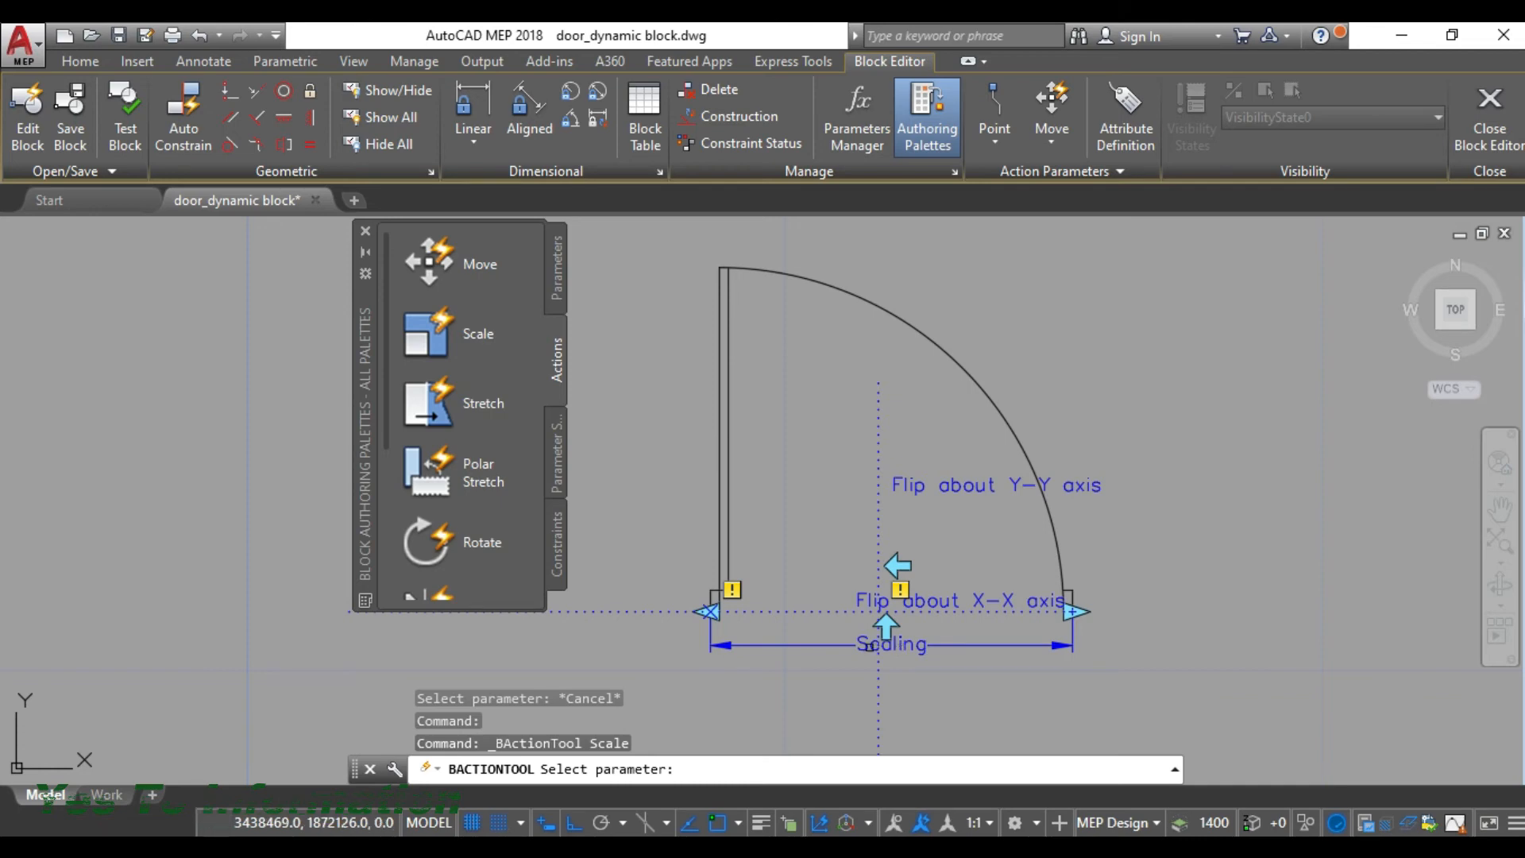
click(892, 644)
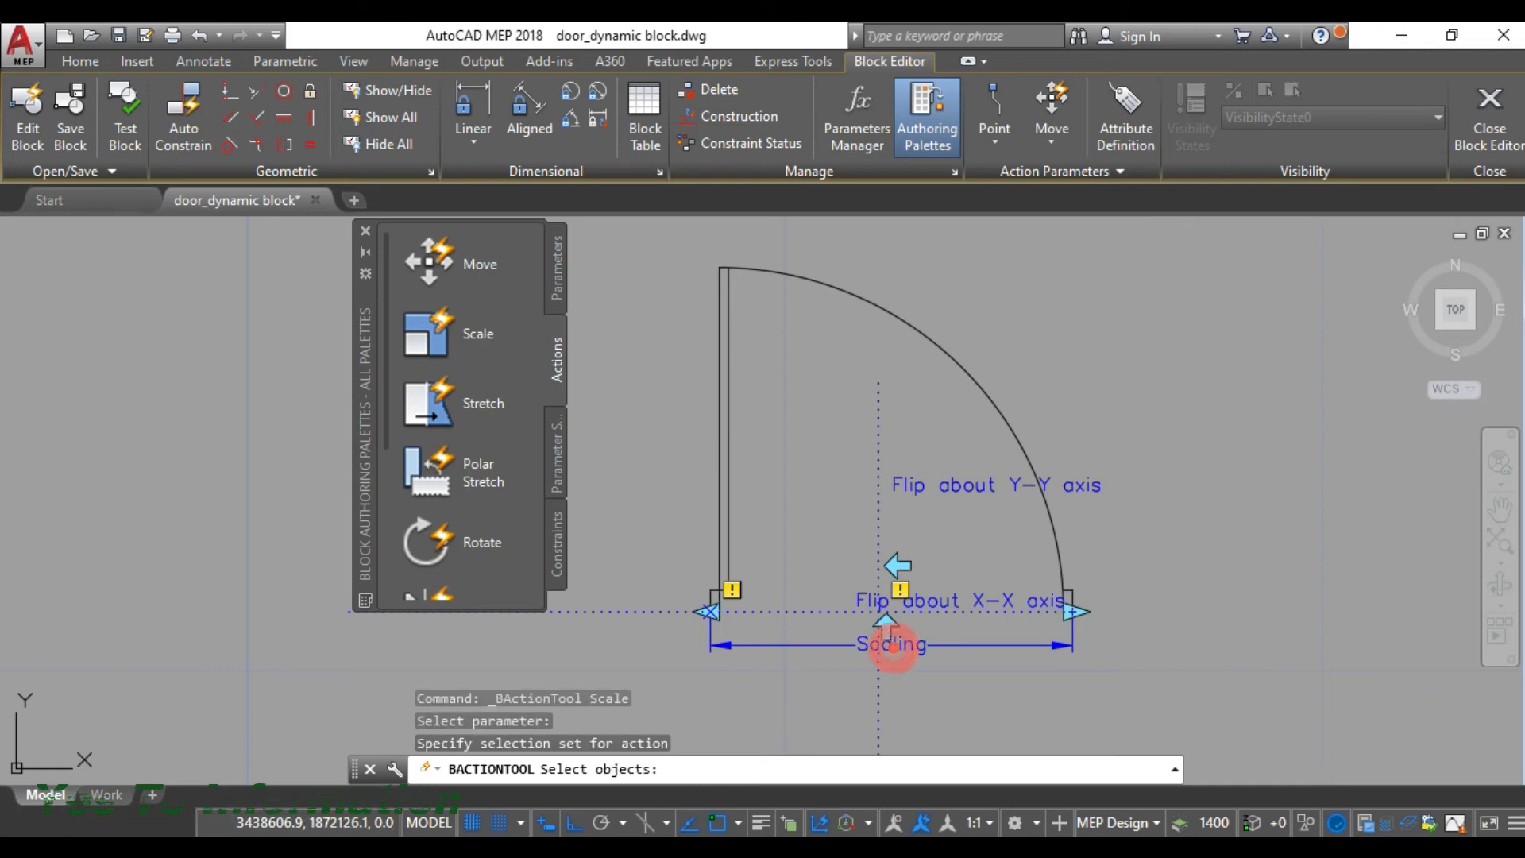
scroll(878, 452, down, 2)
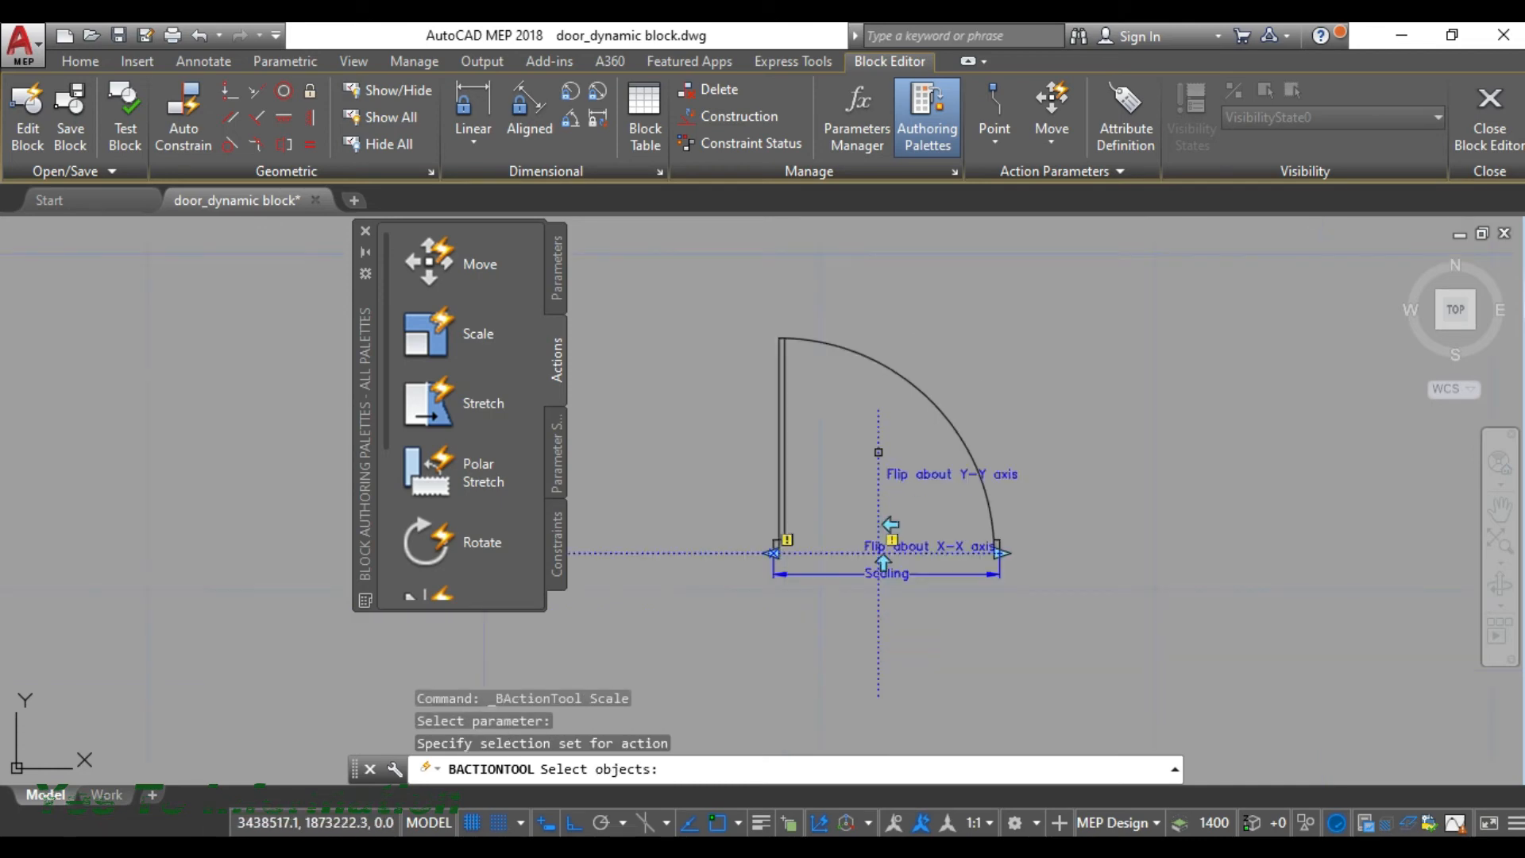
click(1076, 298)
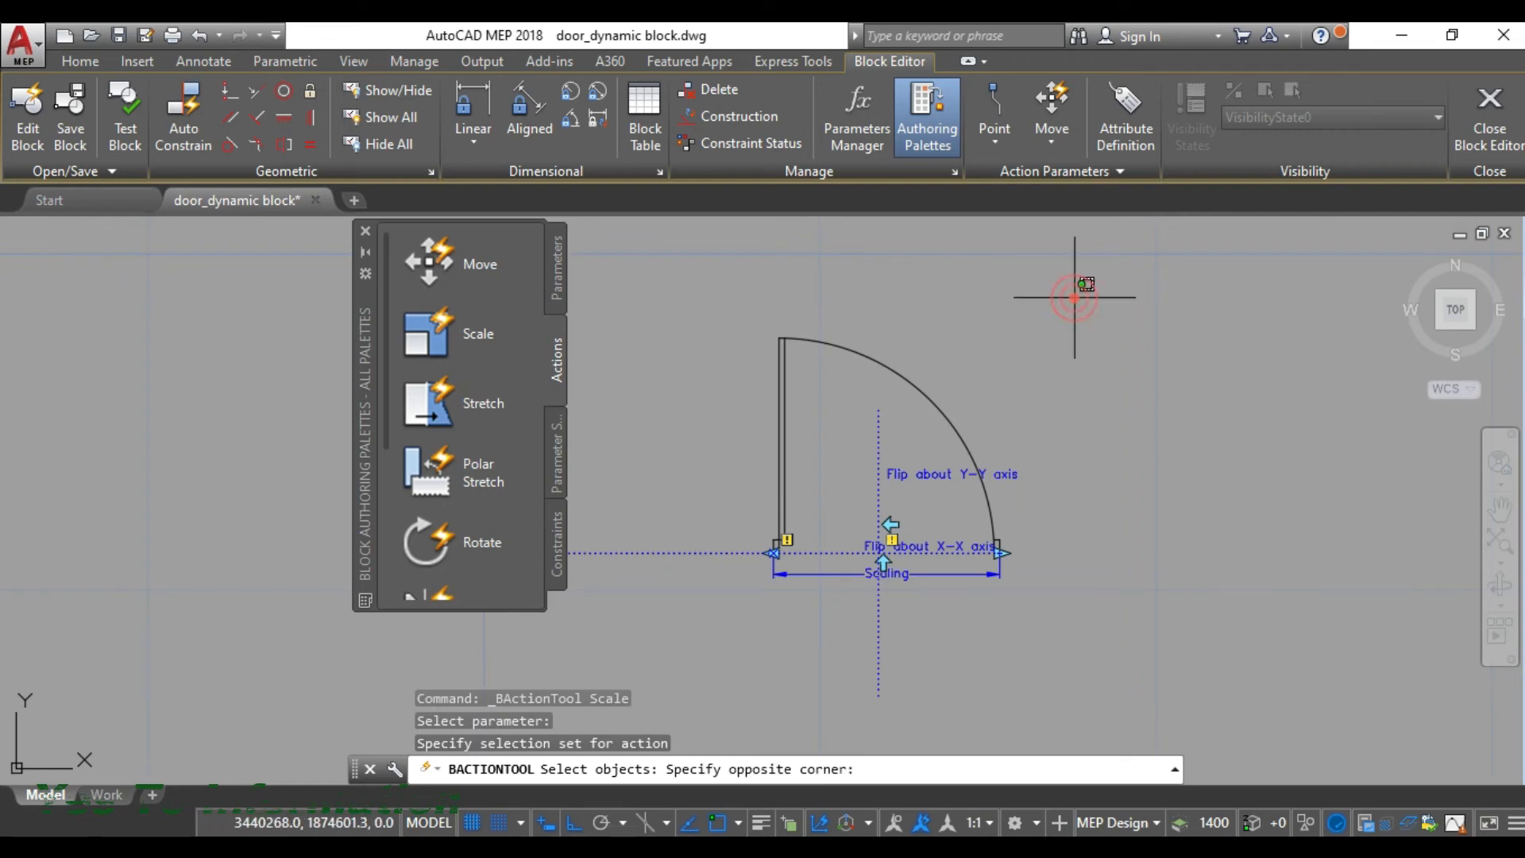
click(693, 652)
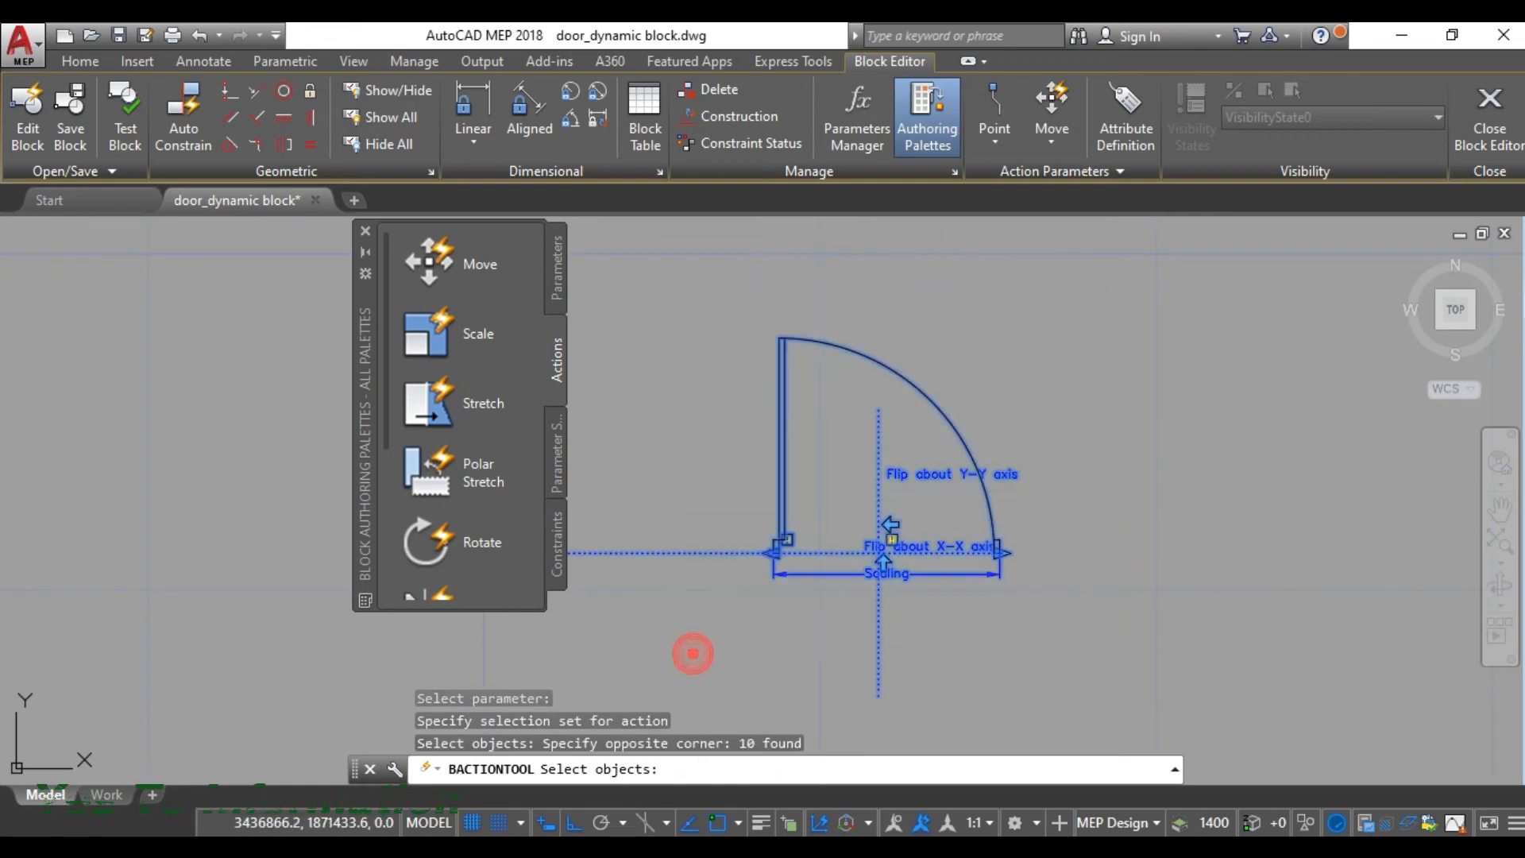
key(Return)
- Add a flip action to the "Flip about X-X axis" parameter, using a window around the door as the selection set
scroll(446, 408, down, 3)
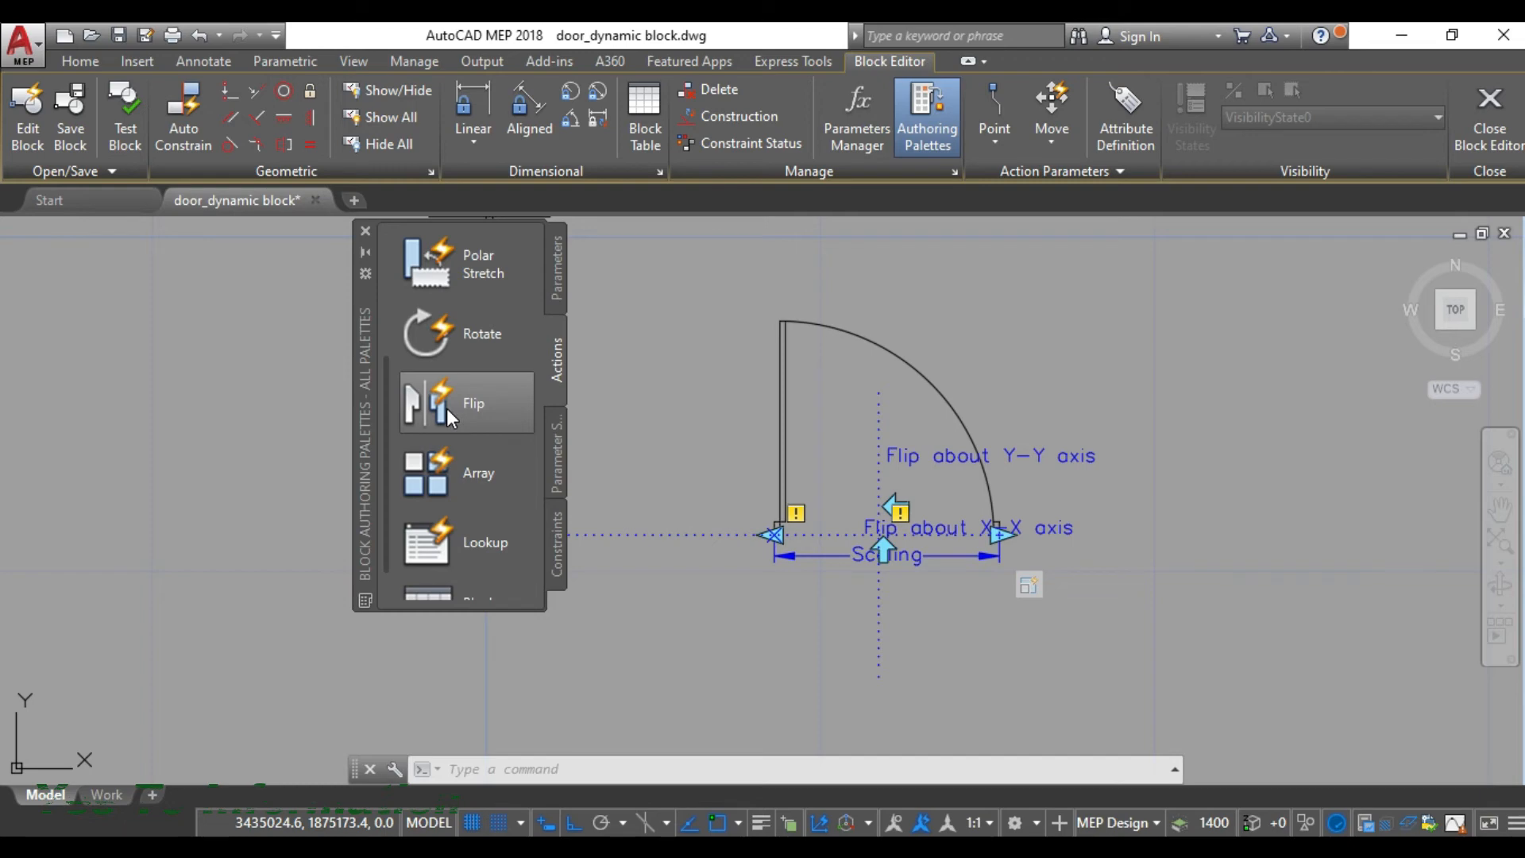
click(446, 408)
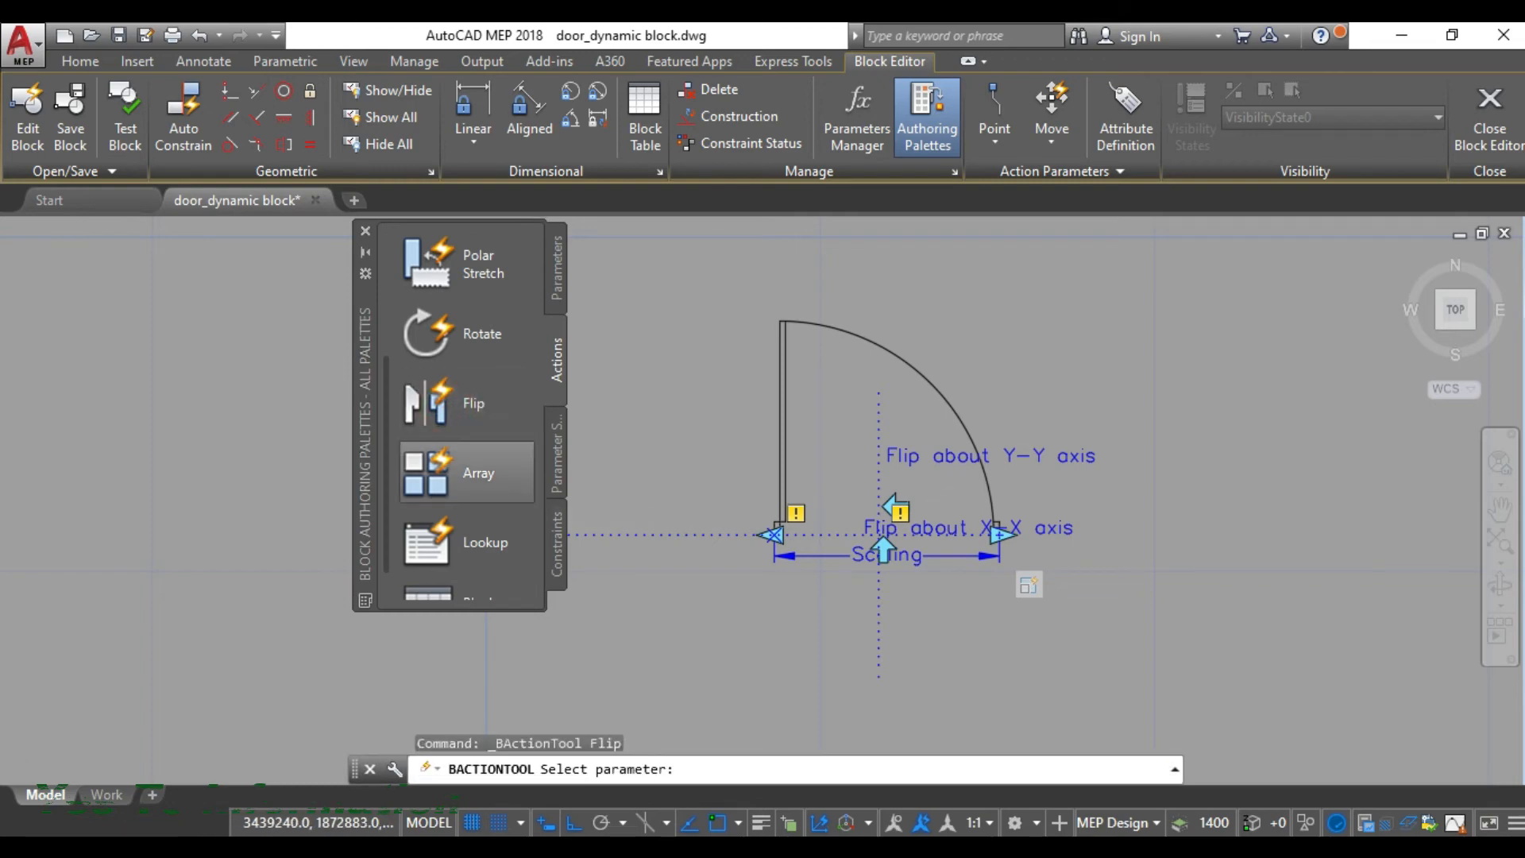
scroll(959, 480, up, 2)
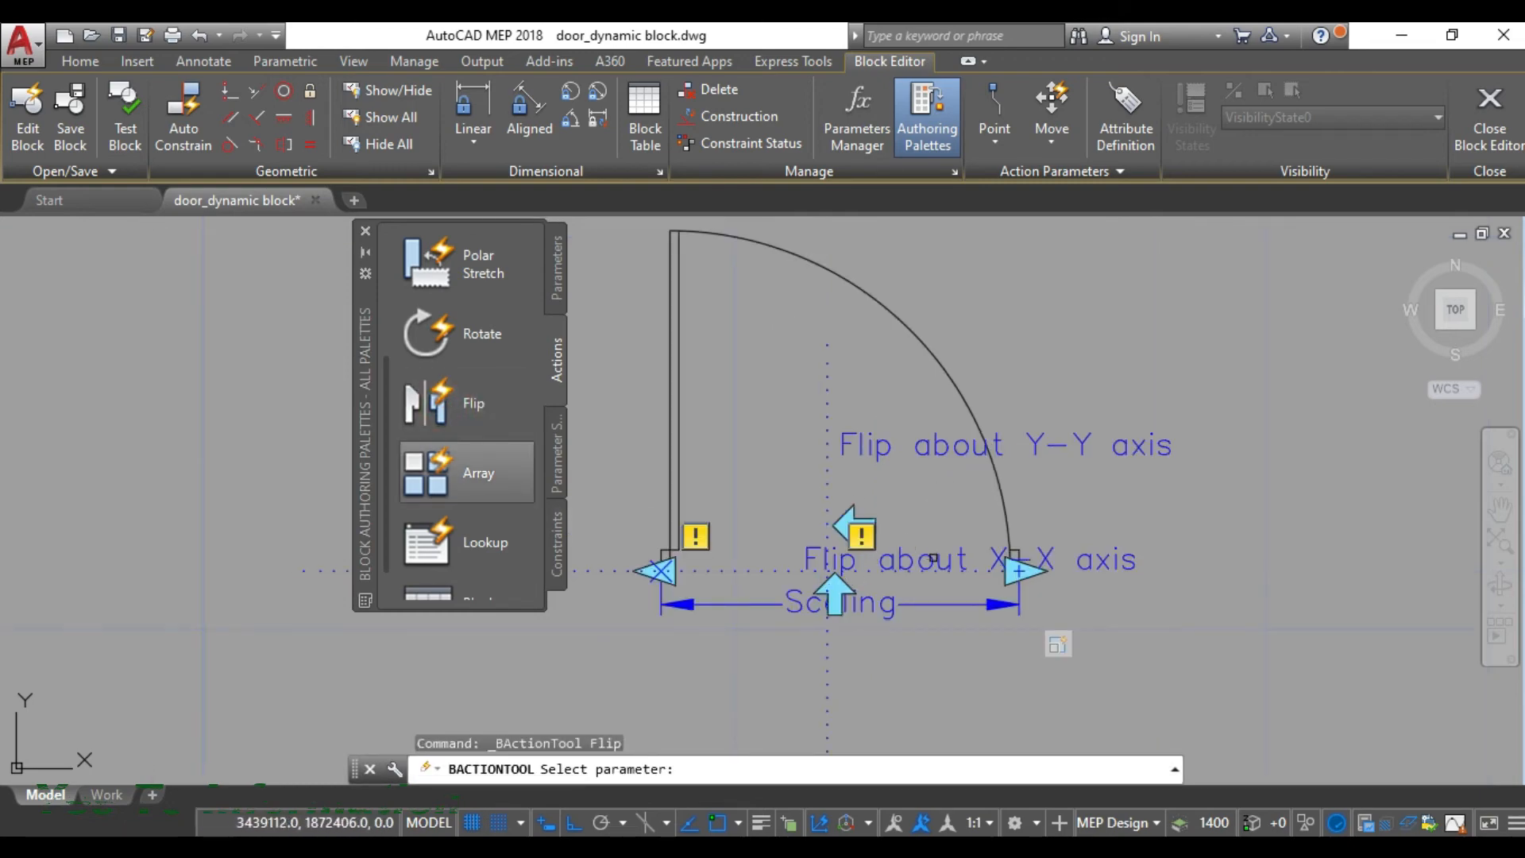
click(933, 559)
scroll(834, 378, down, 4)
click(701, 273)
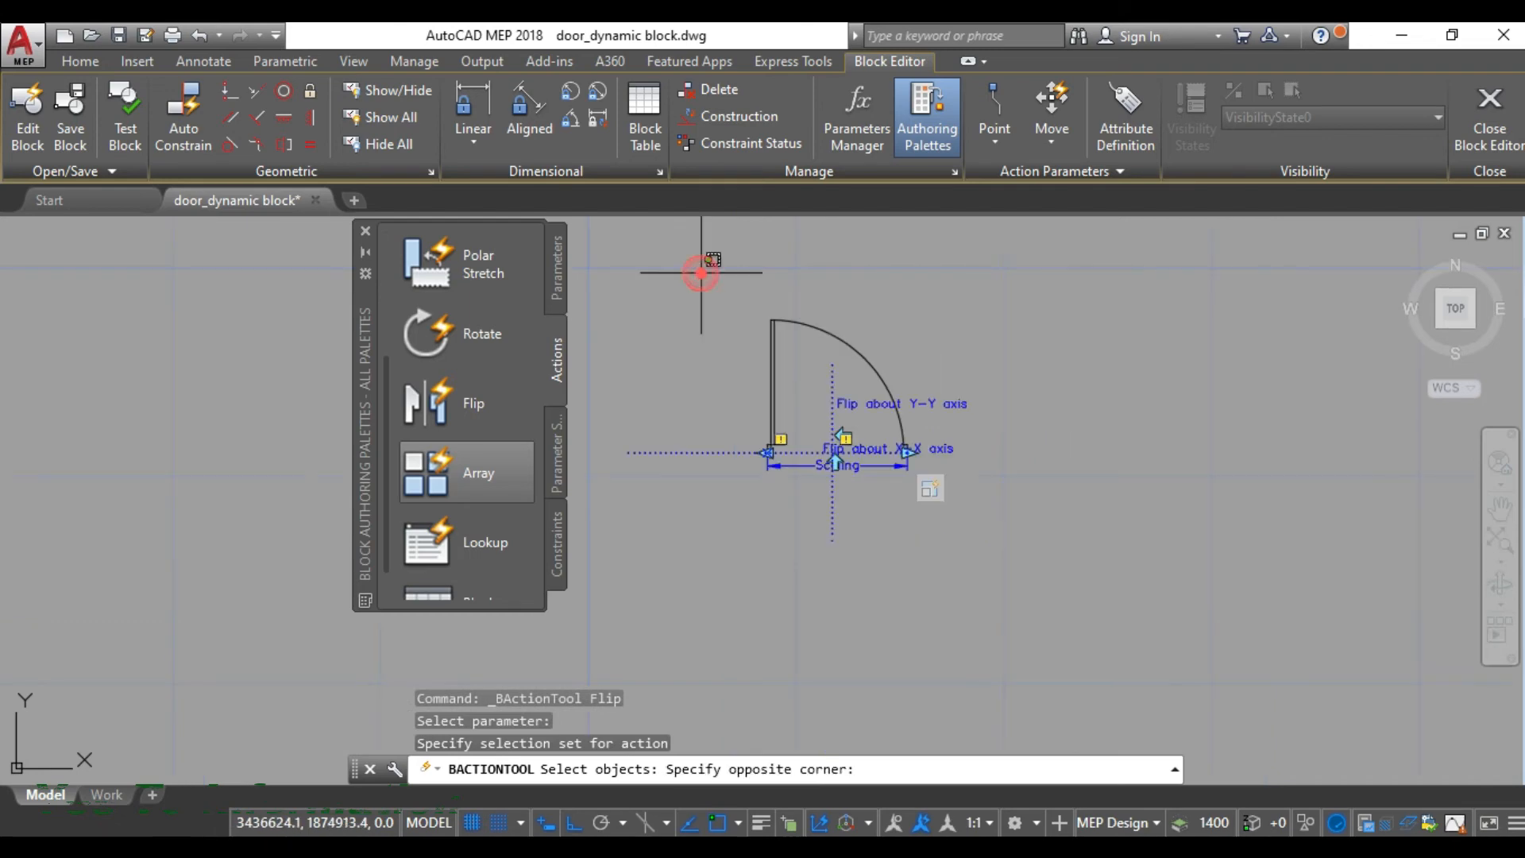
click(1004, 551)
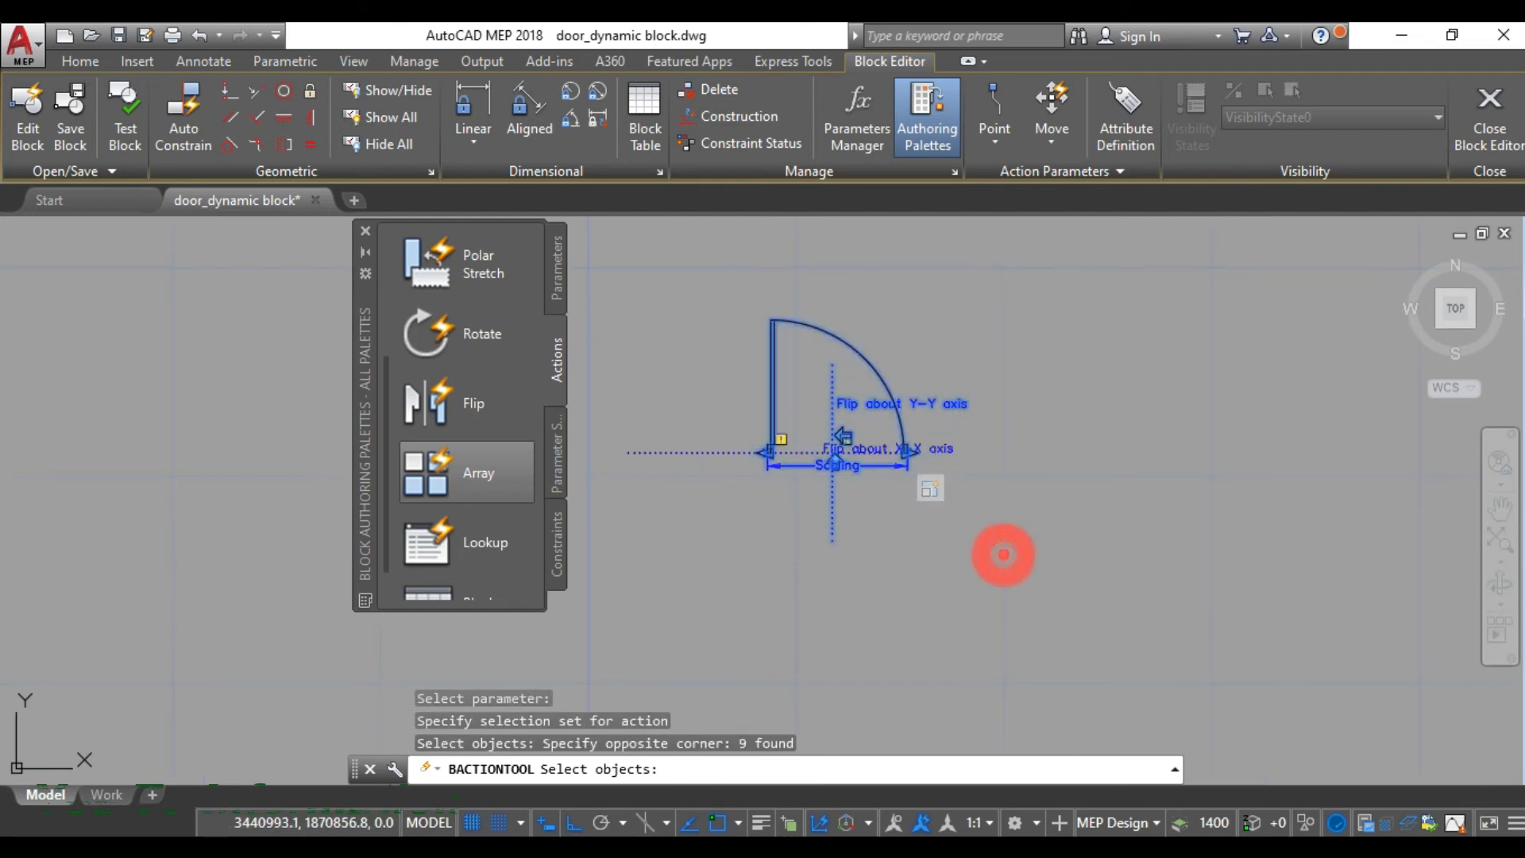
key(Return)
- Add a flip action to the "Flip about Y-Y axis" parameter, using a window around the door as the selection set
scroll(1034, 512, up, 2)
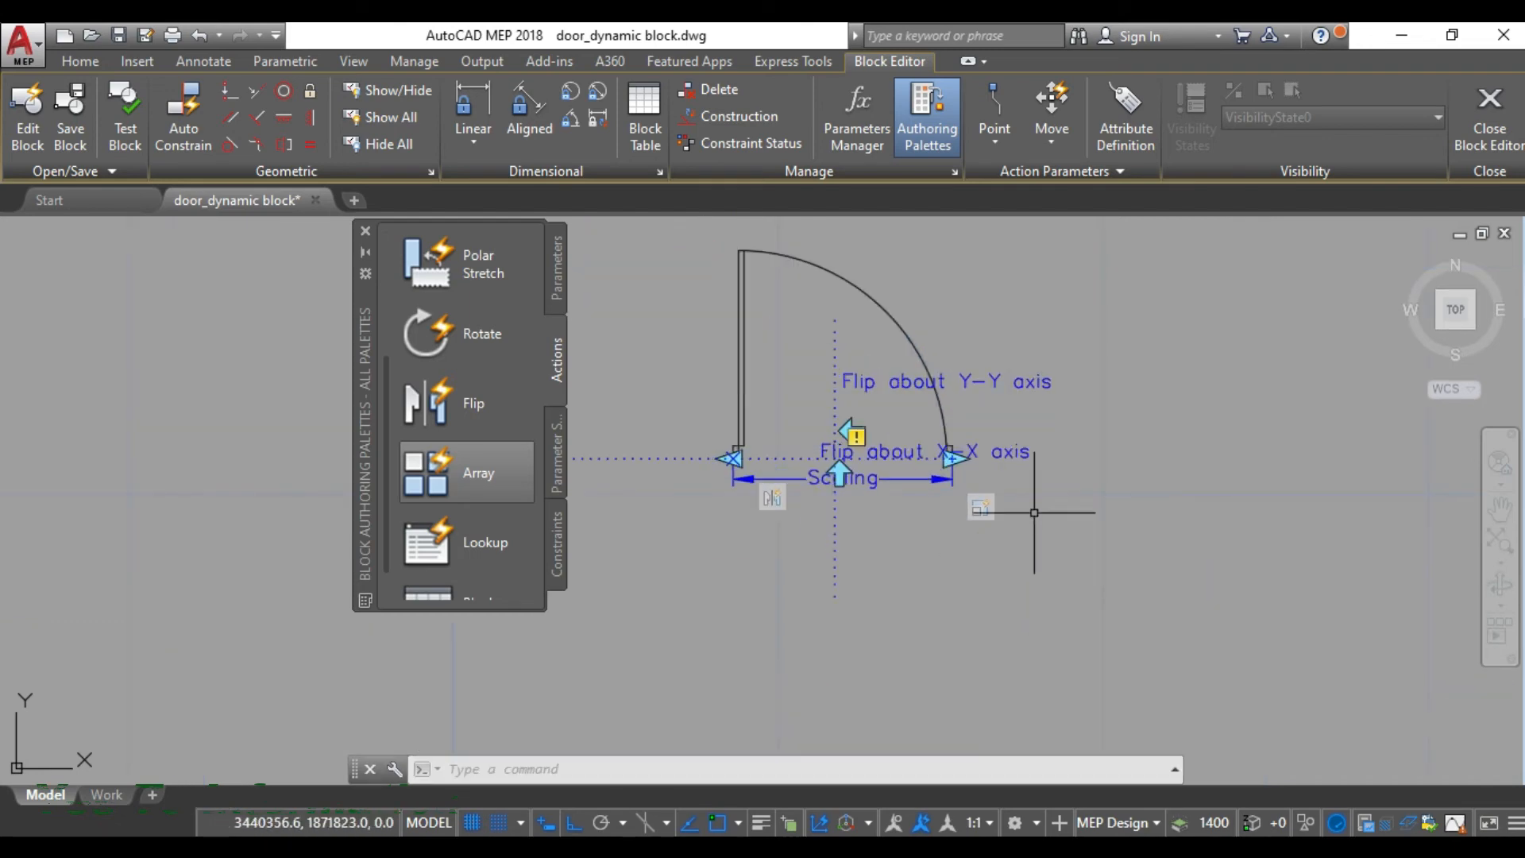
click(450, 403)
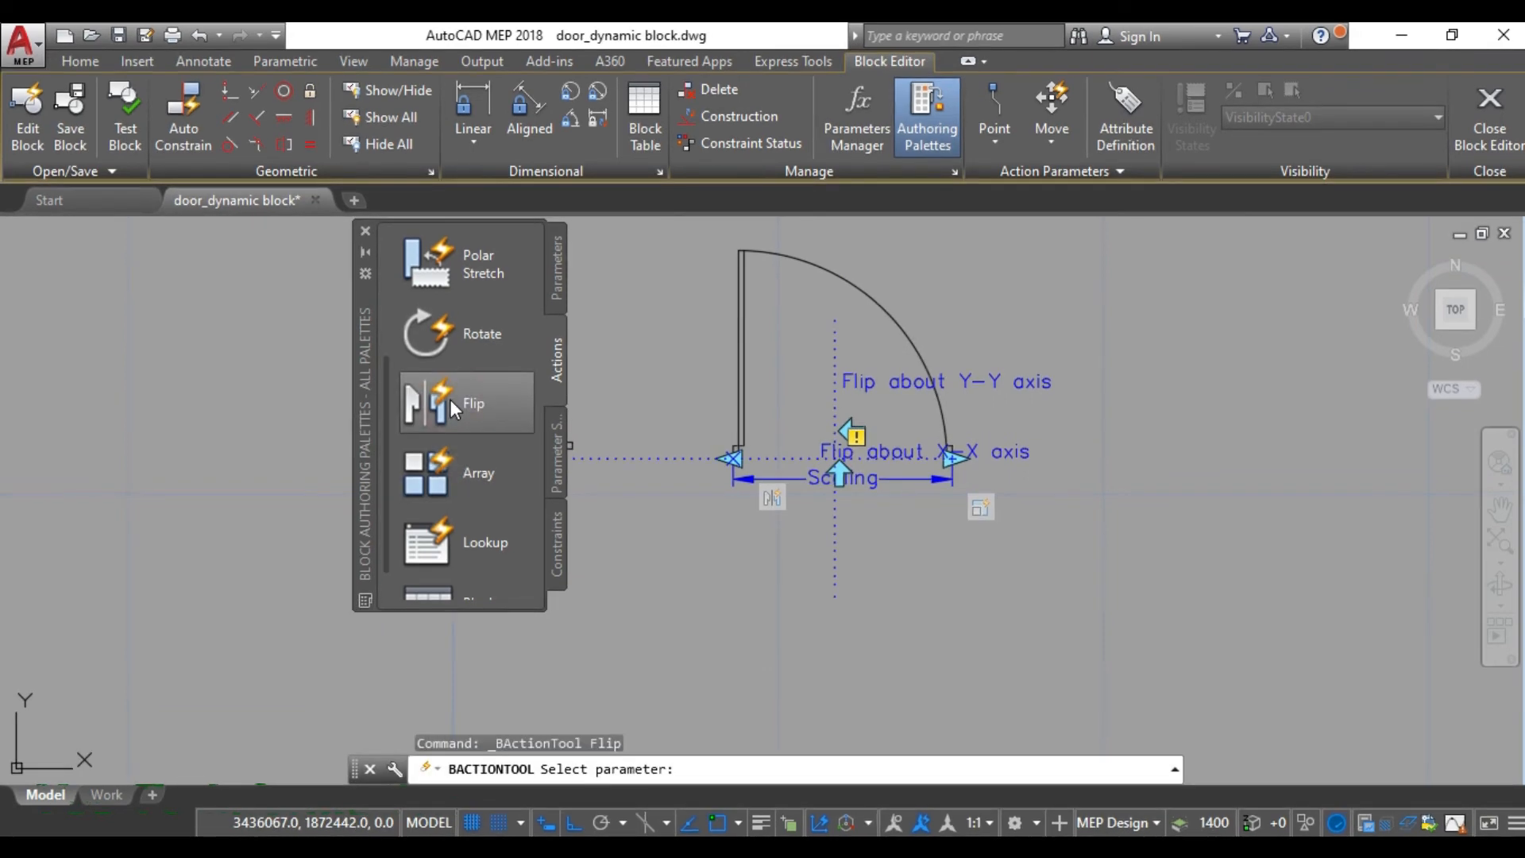
click(983, 386)
click(460, 408)
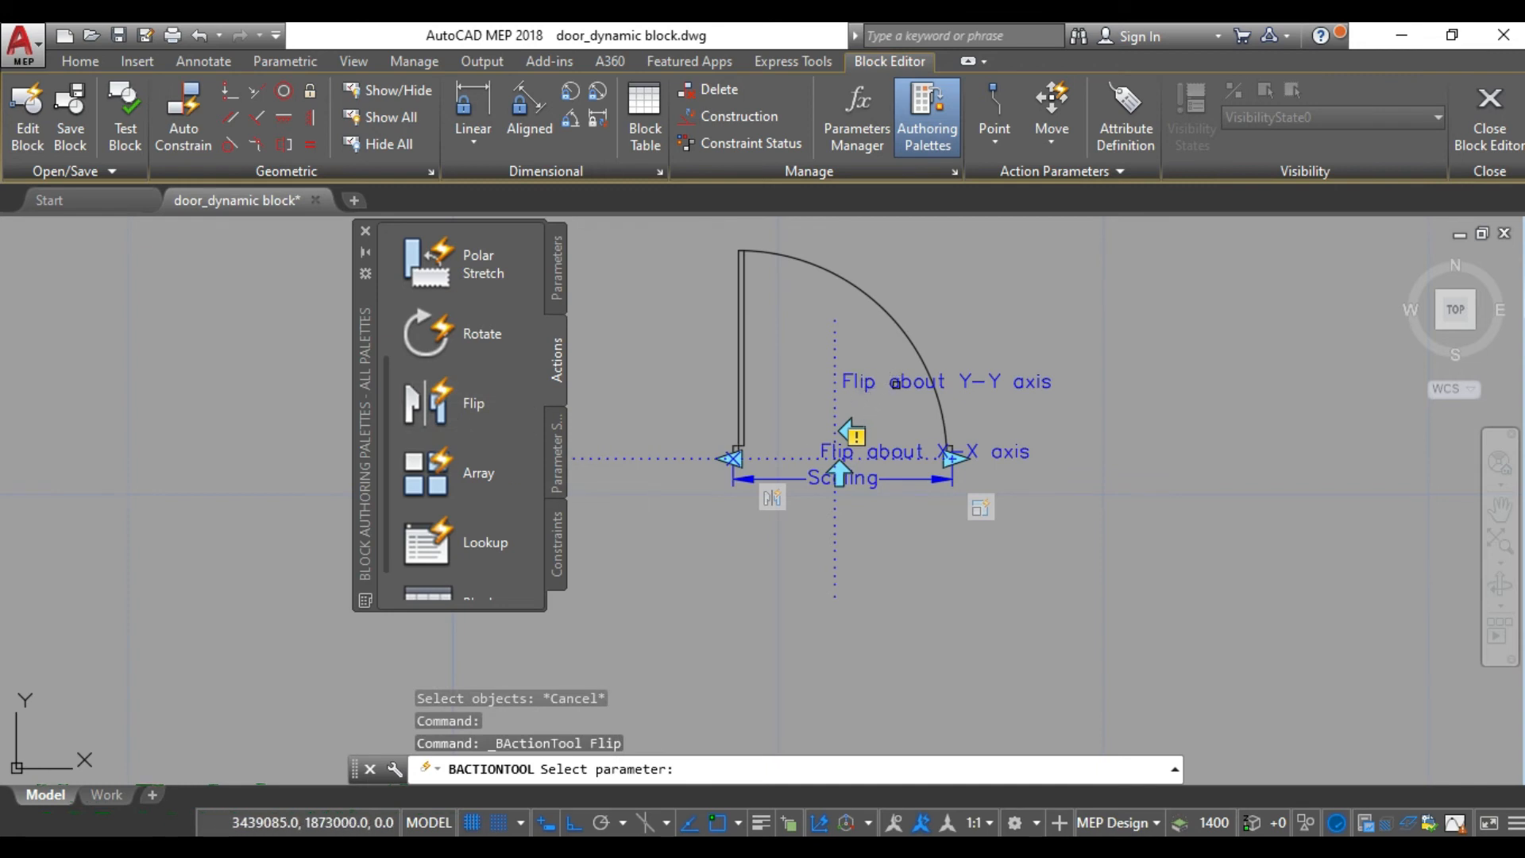
click(895, 384)
scroll(844, 327, down, 2)
click(684, 236)
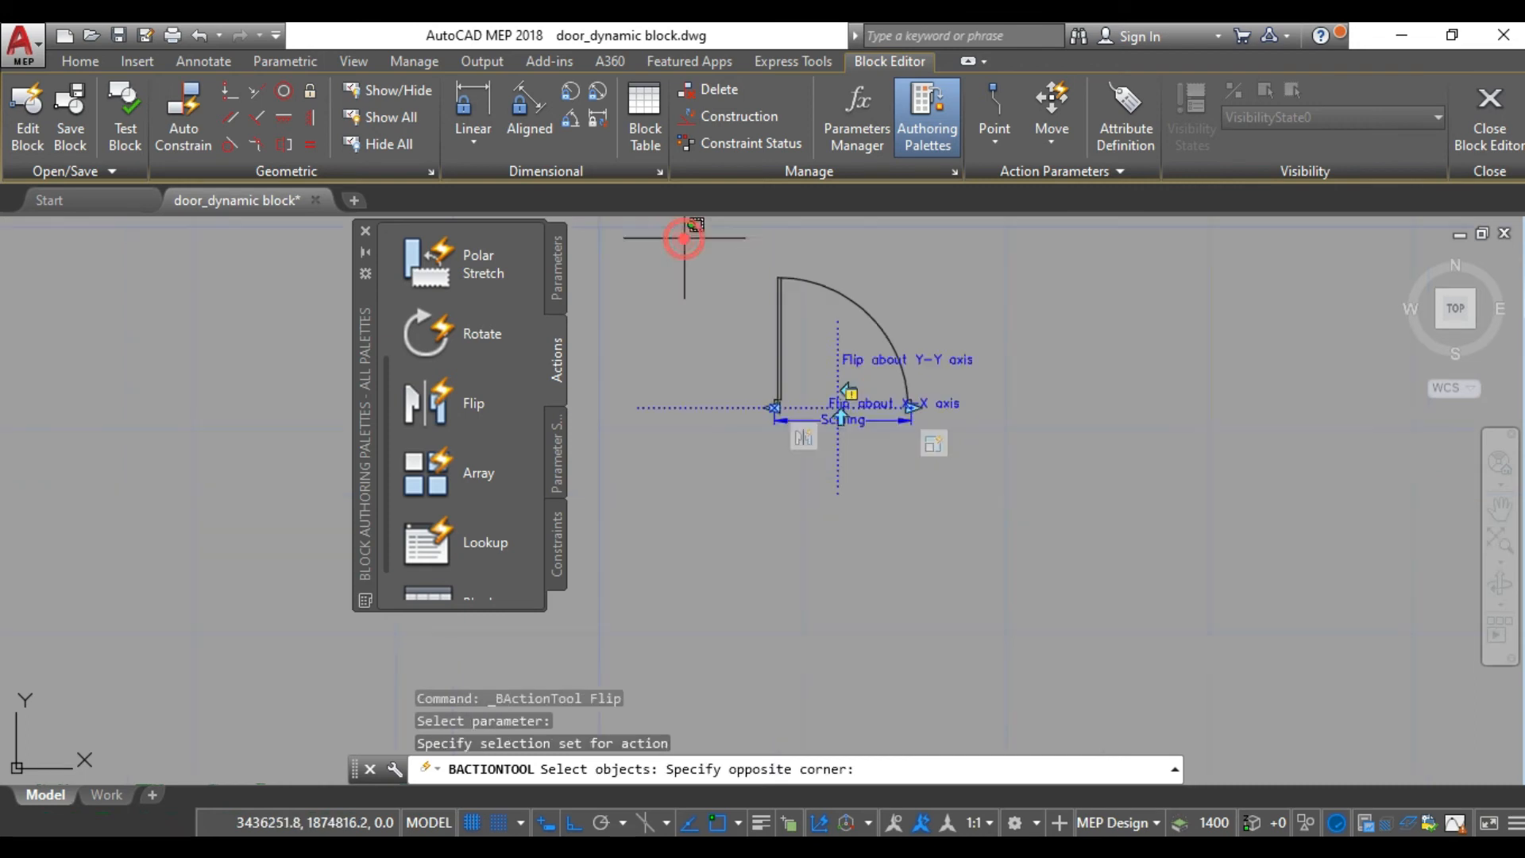
click(1022, 515)
key(Return)
- Close the Block Editor and return to the drawing
scroll(832, 397, up, 2)
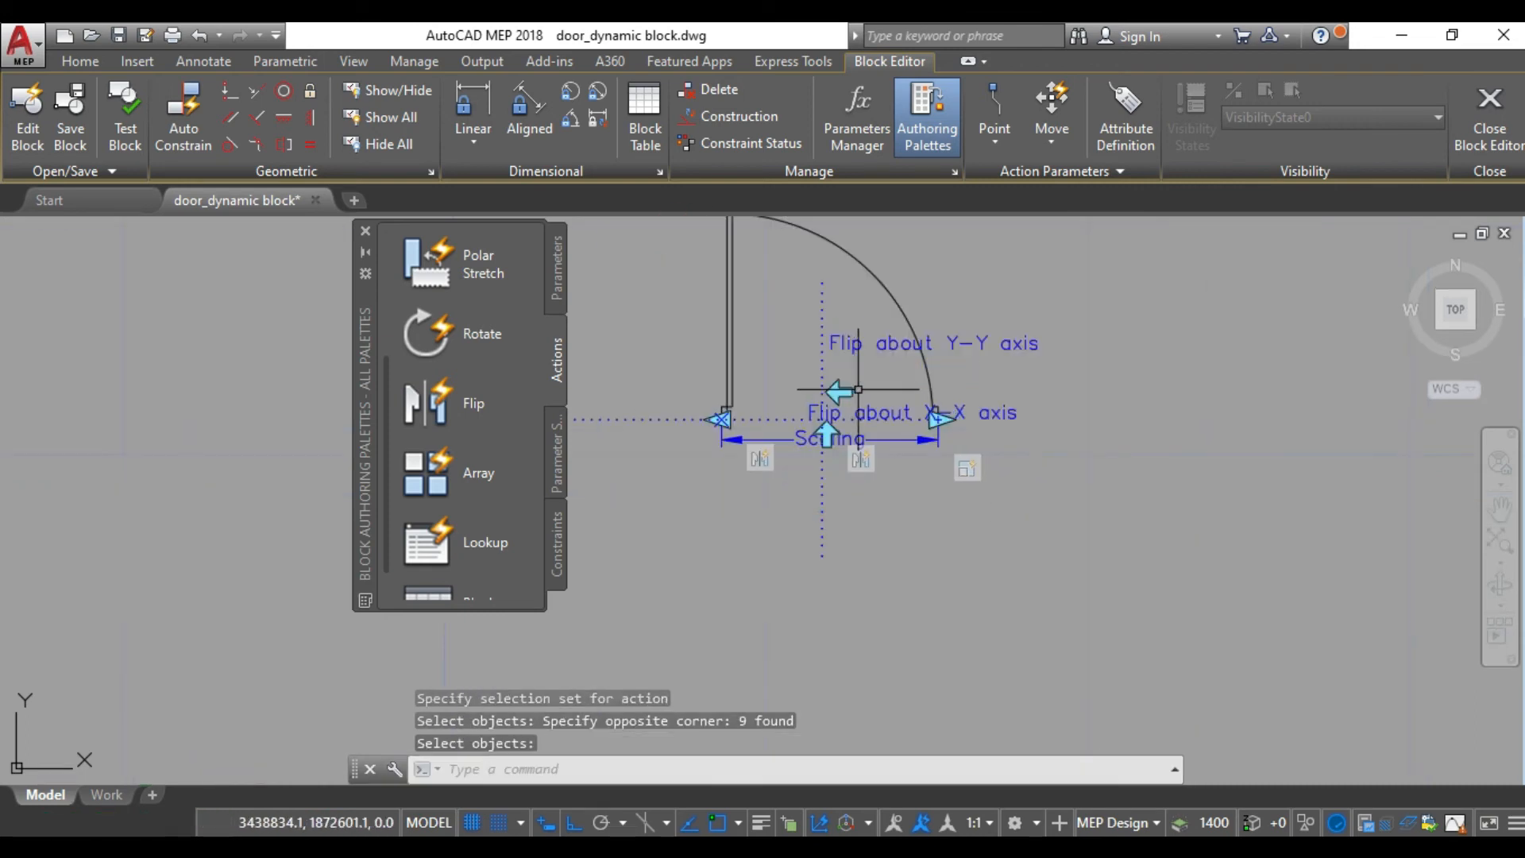
click(1489, 142)
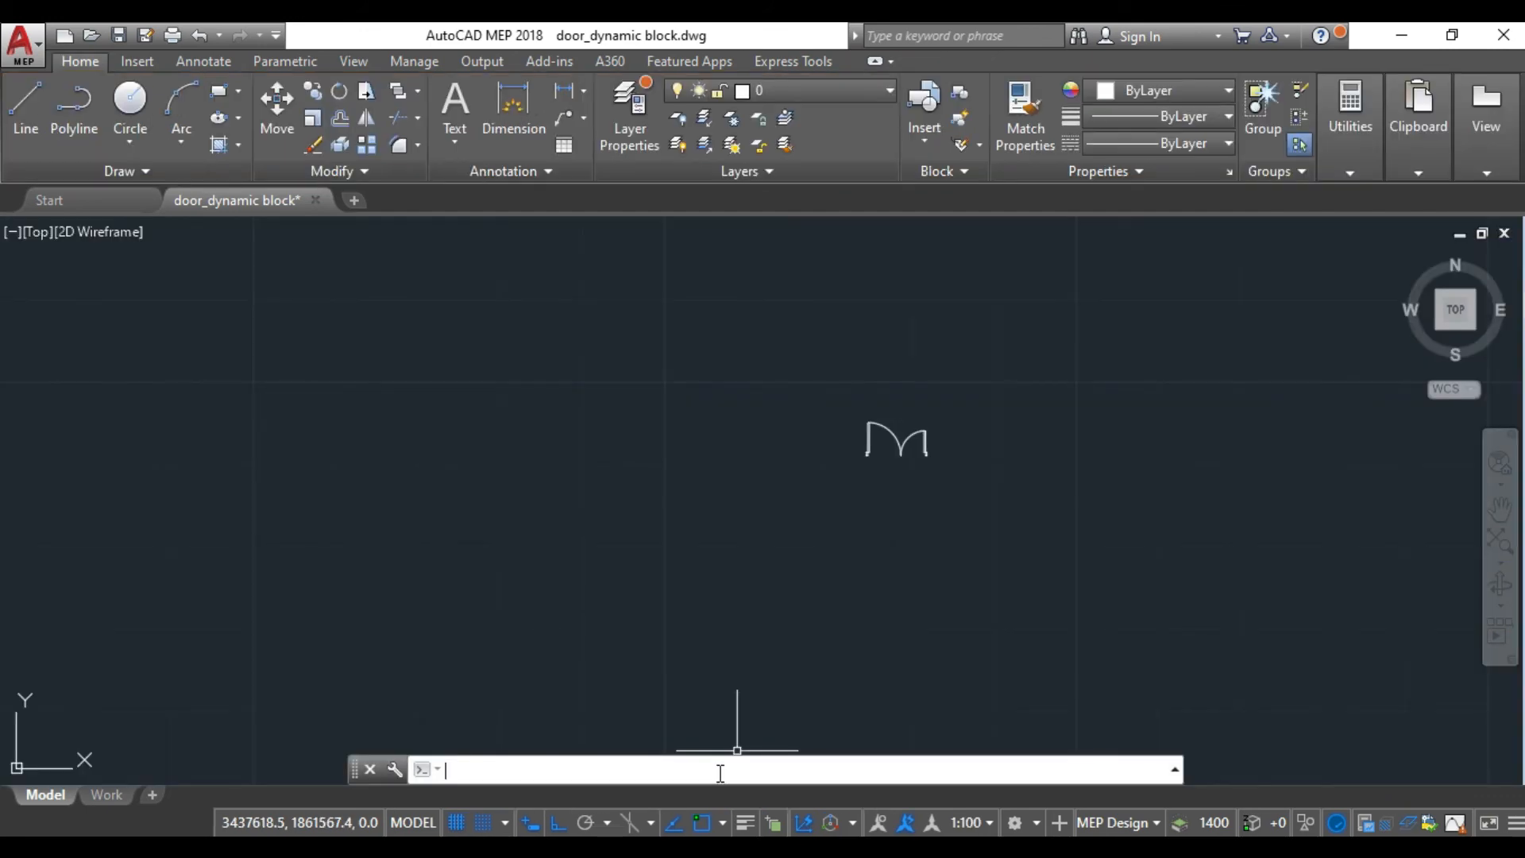
- Insert the Single door 1800 block at insertion point 0,0,0 with scale 1 and rotation angle 0
click(136, 63)
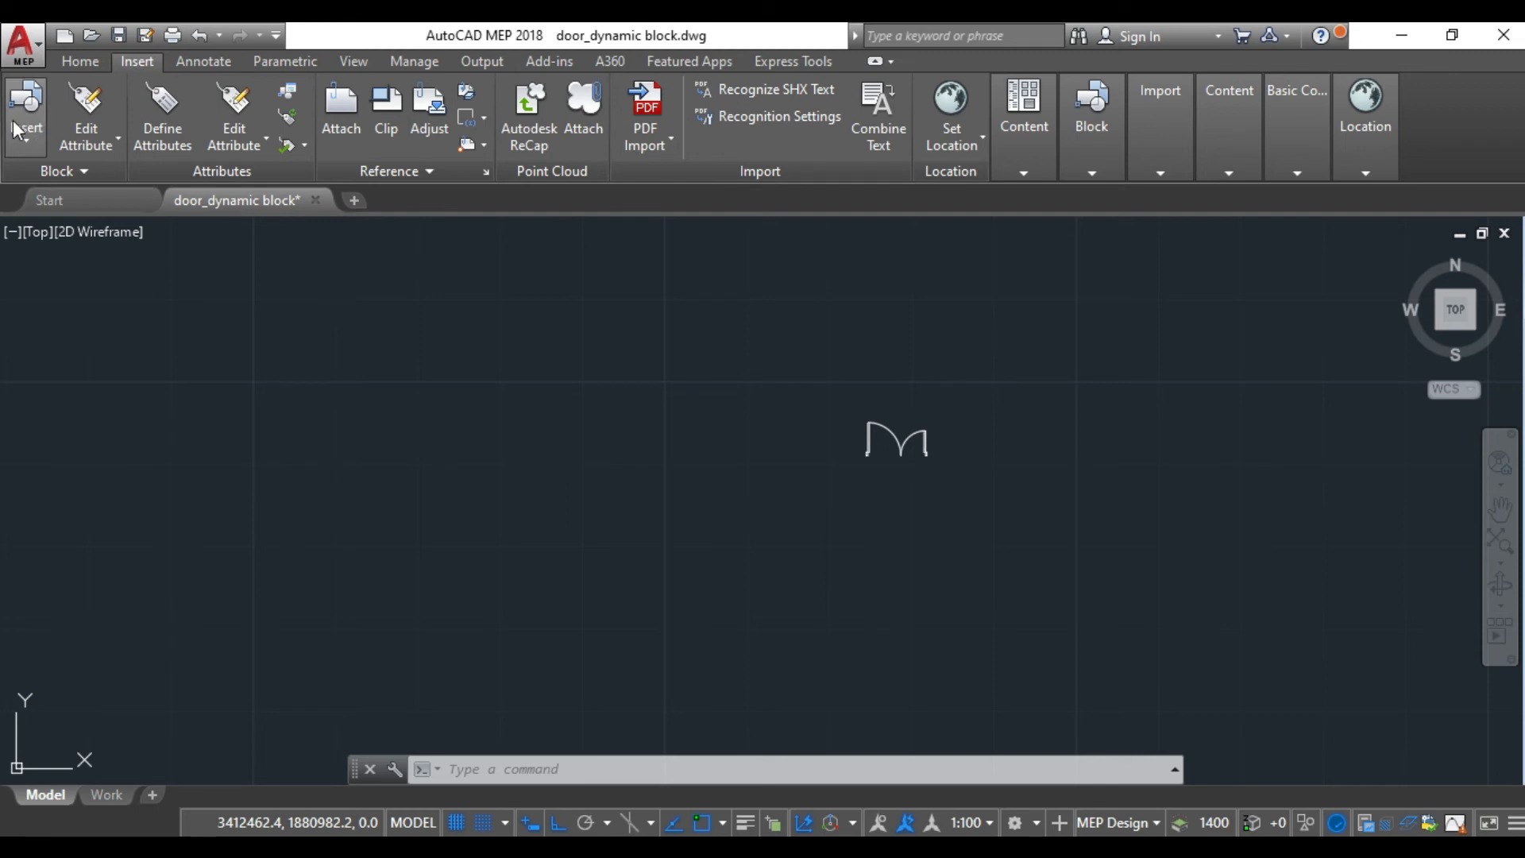
click(634, 770)
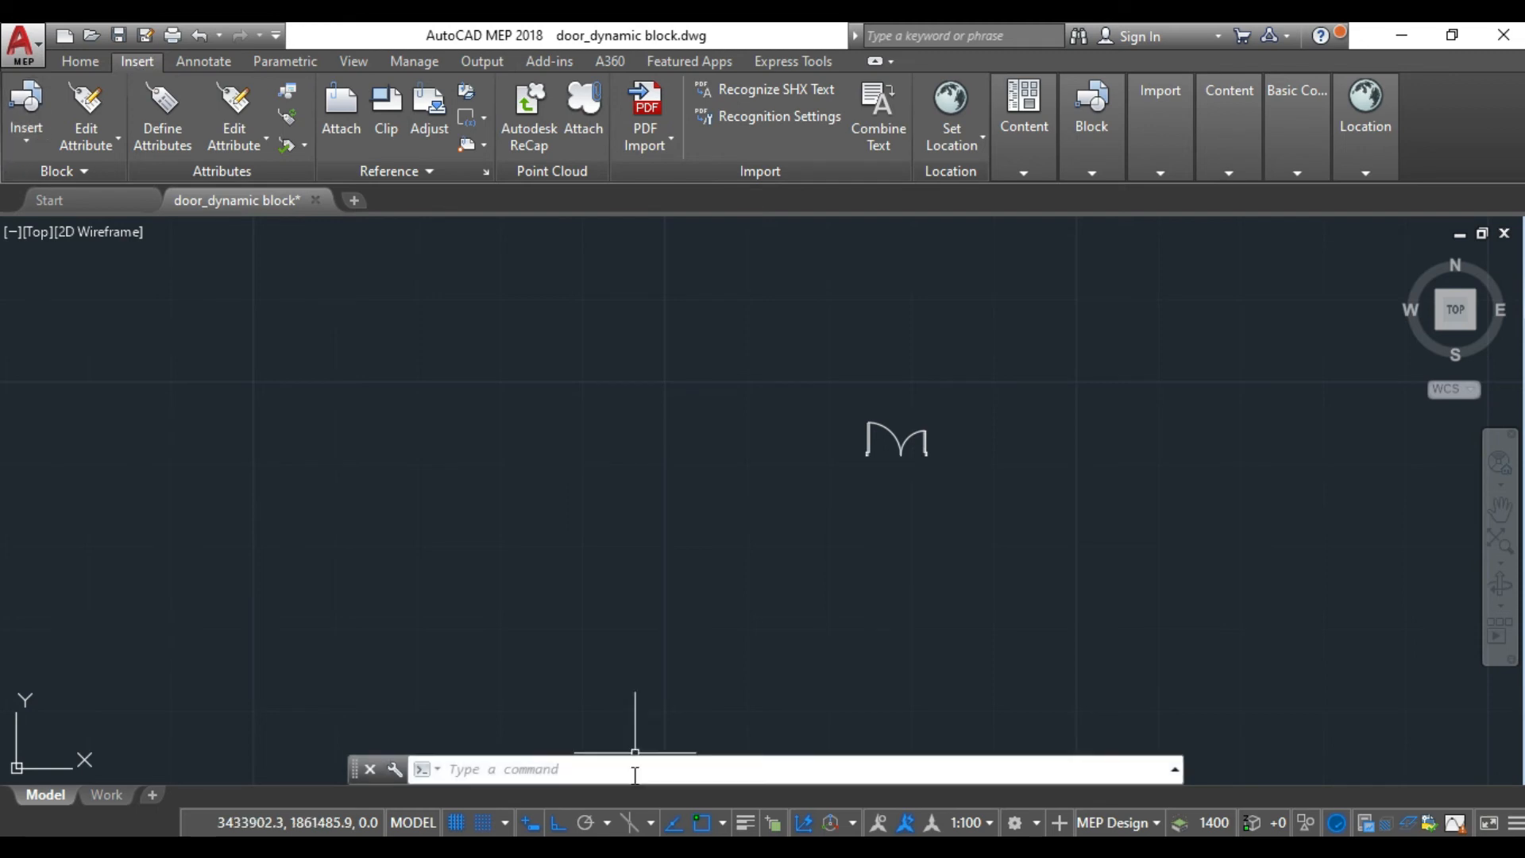
text(in)
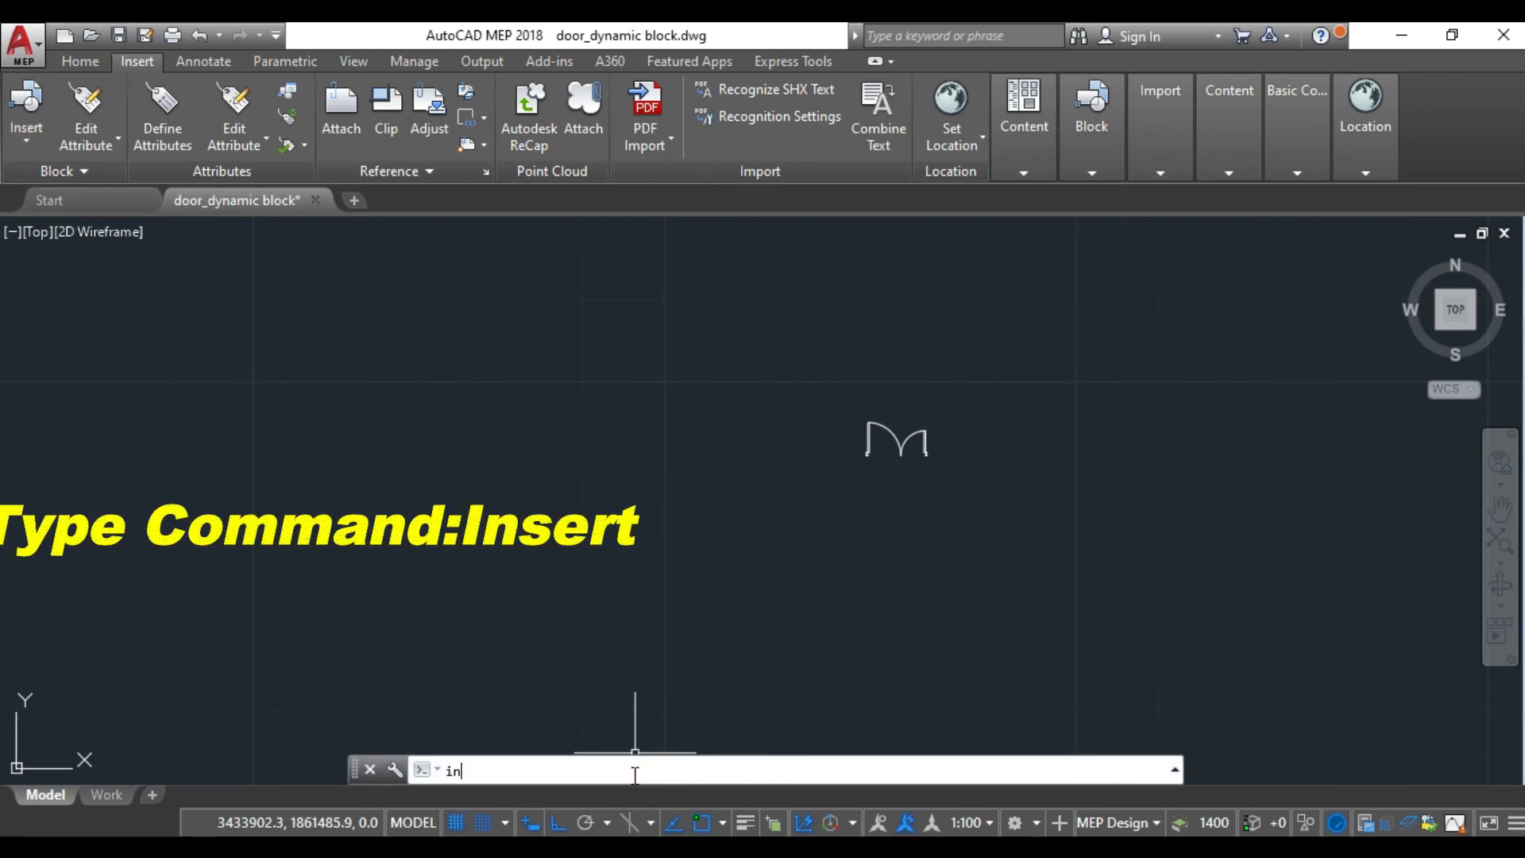
text(sert)
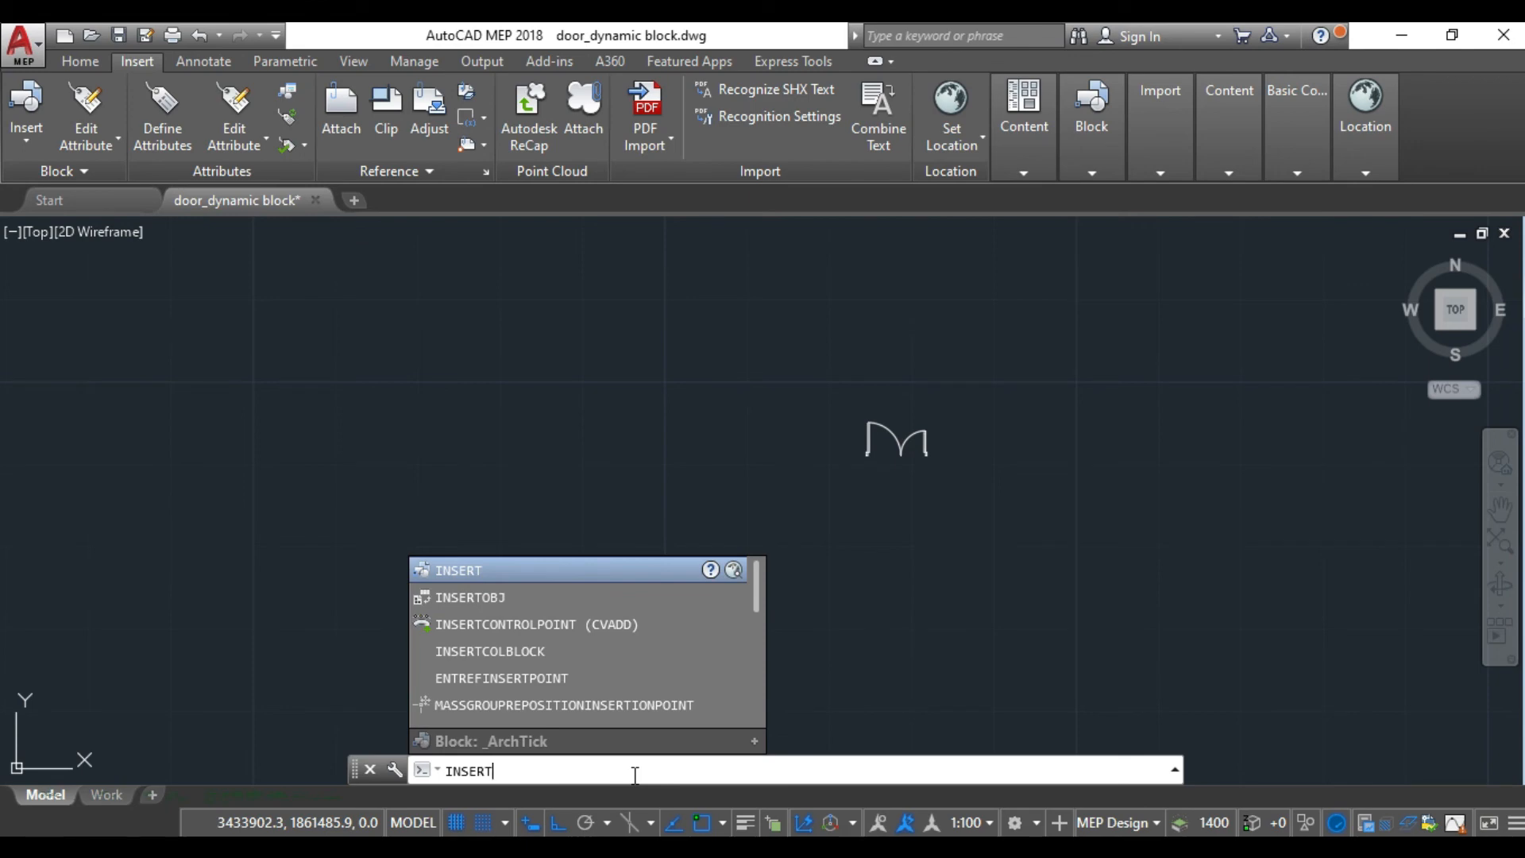
key(Return)
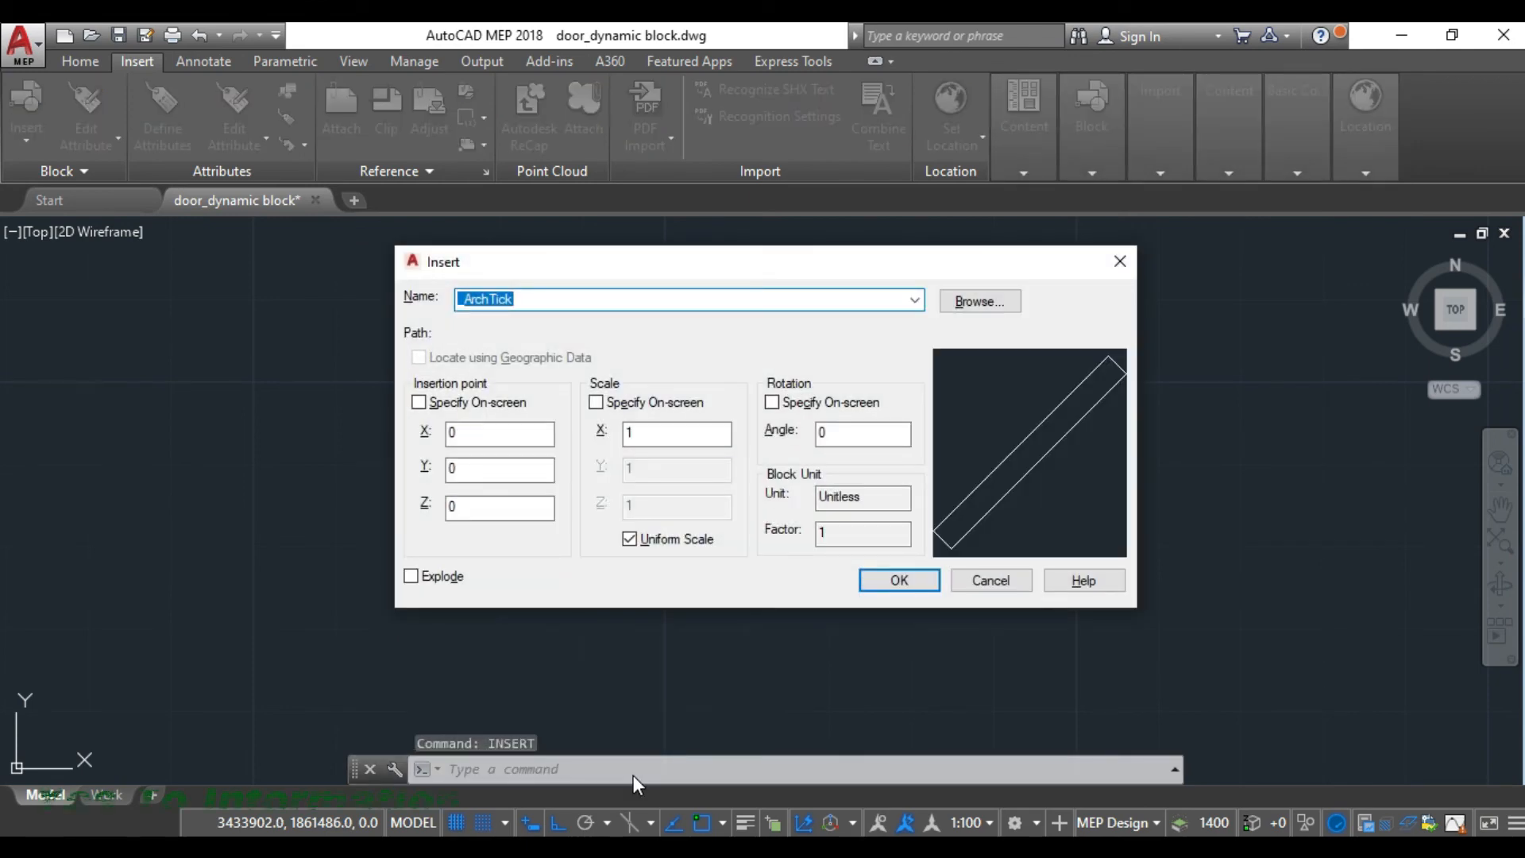
scroll(644, 675, down, 20)
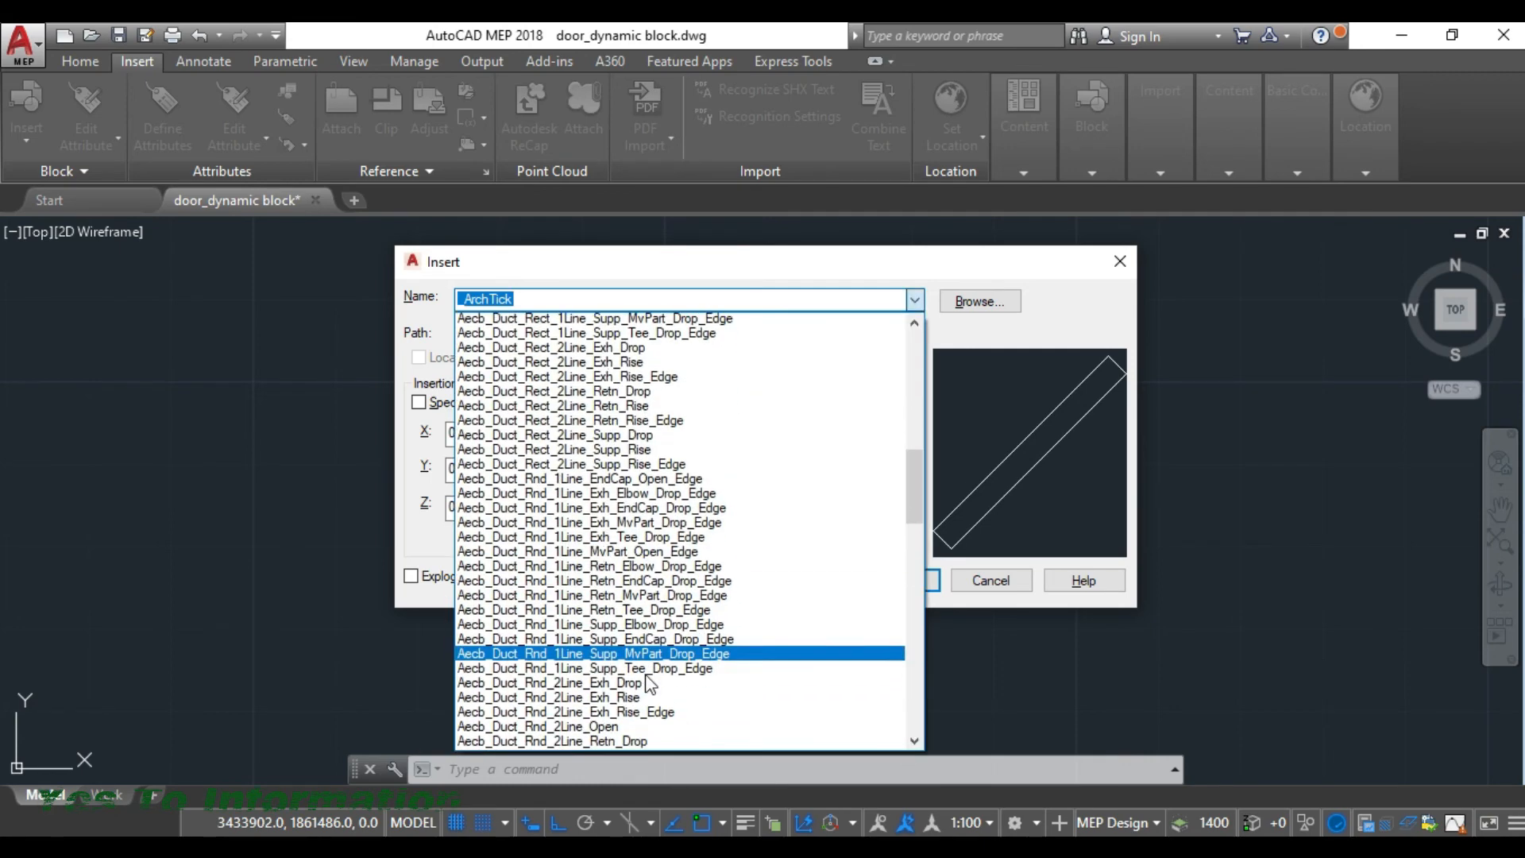
click(531, 747)
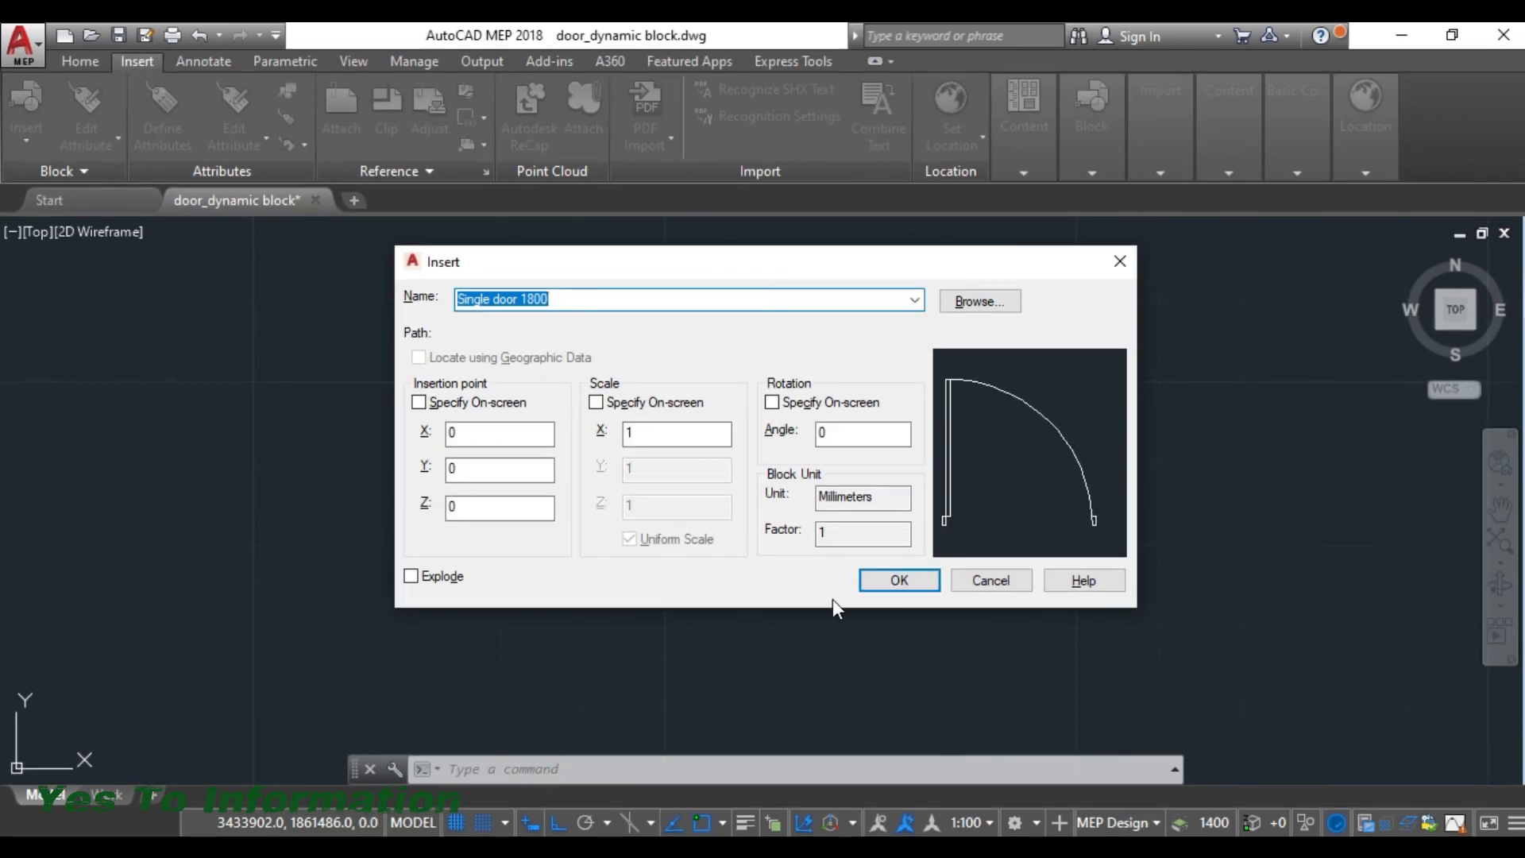
click(893, 580)
- Test the inserted single door's flip controls by flipping it vertically and back, and horizontally and back
click(768, 418)
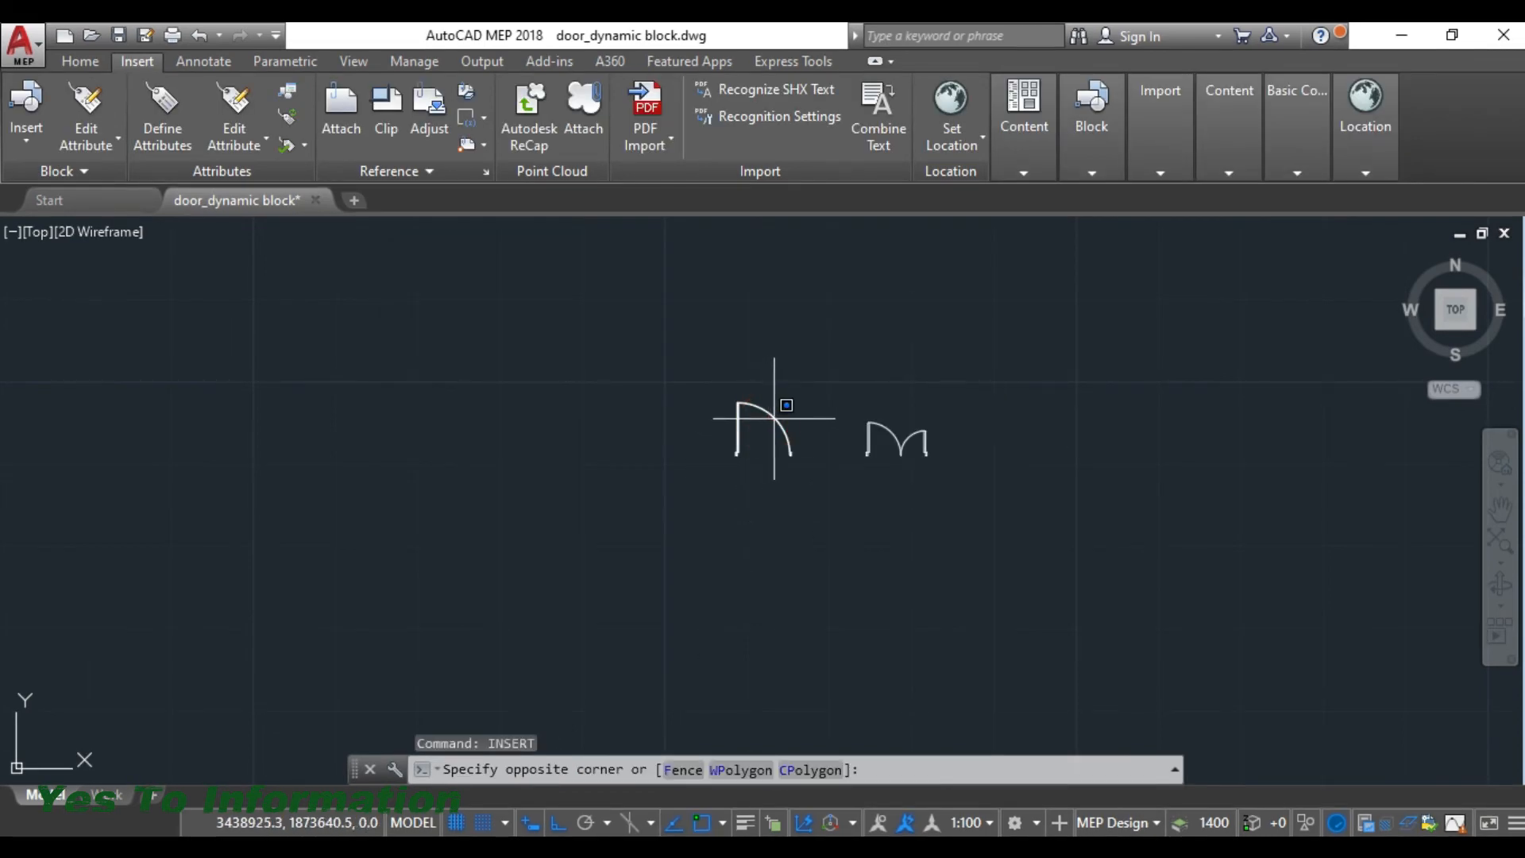
click(774, 419)
click(776, 423)
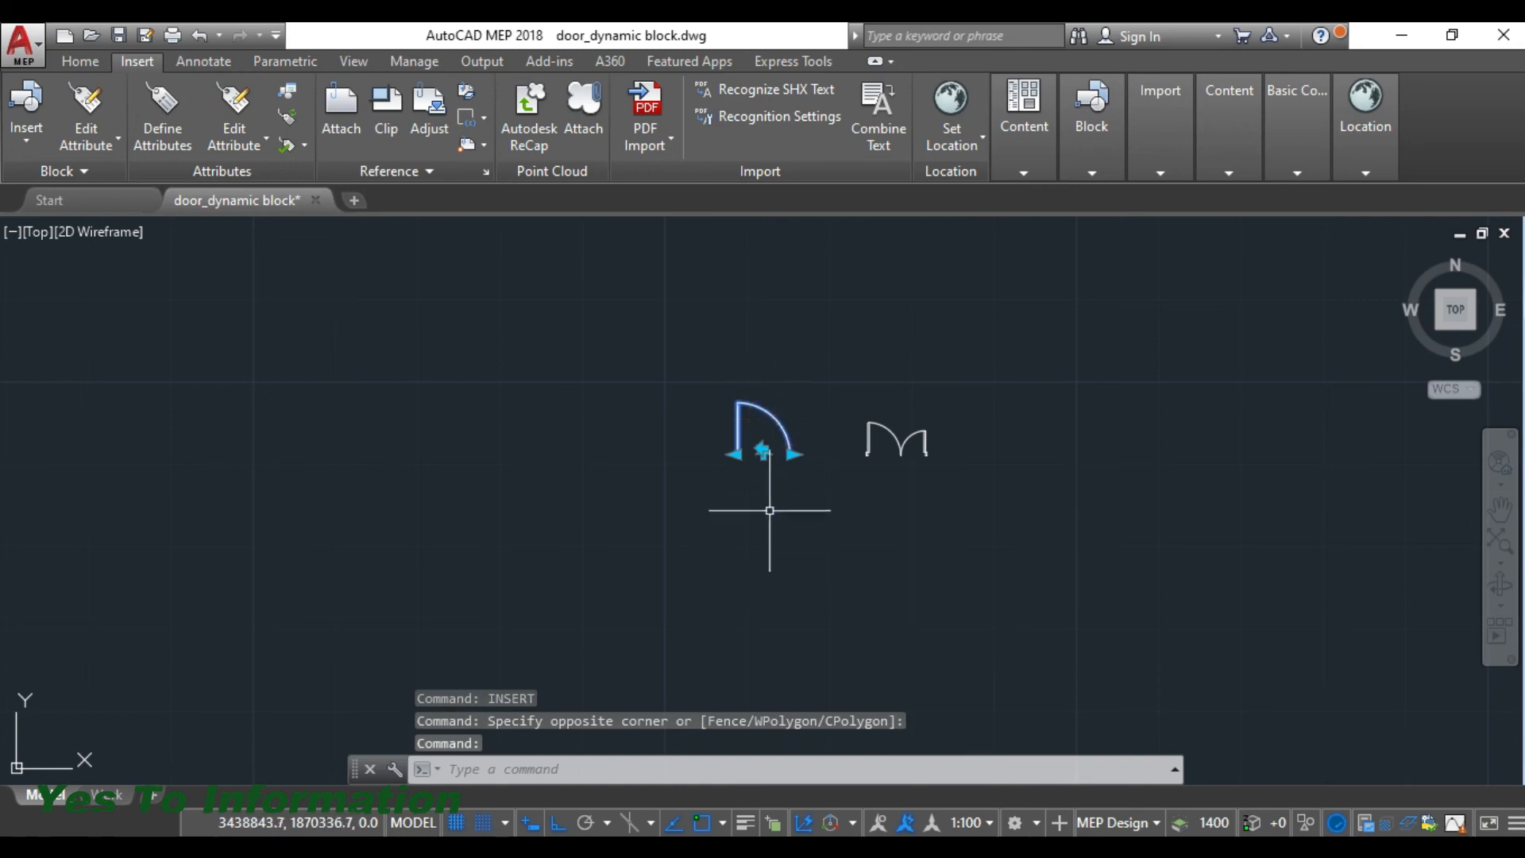
scroll(794, 461, up, 6)
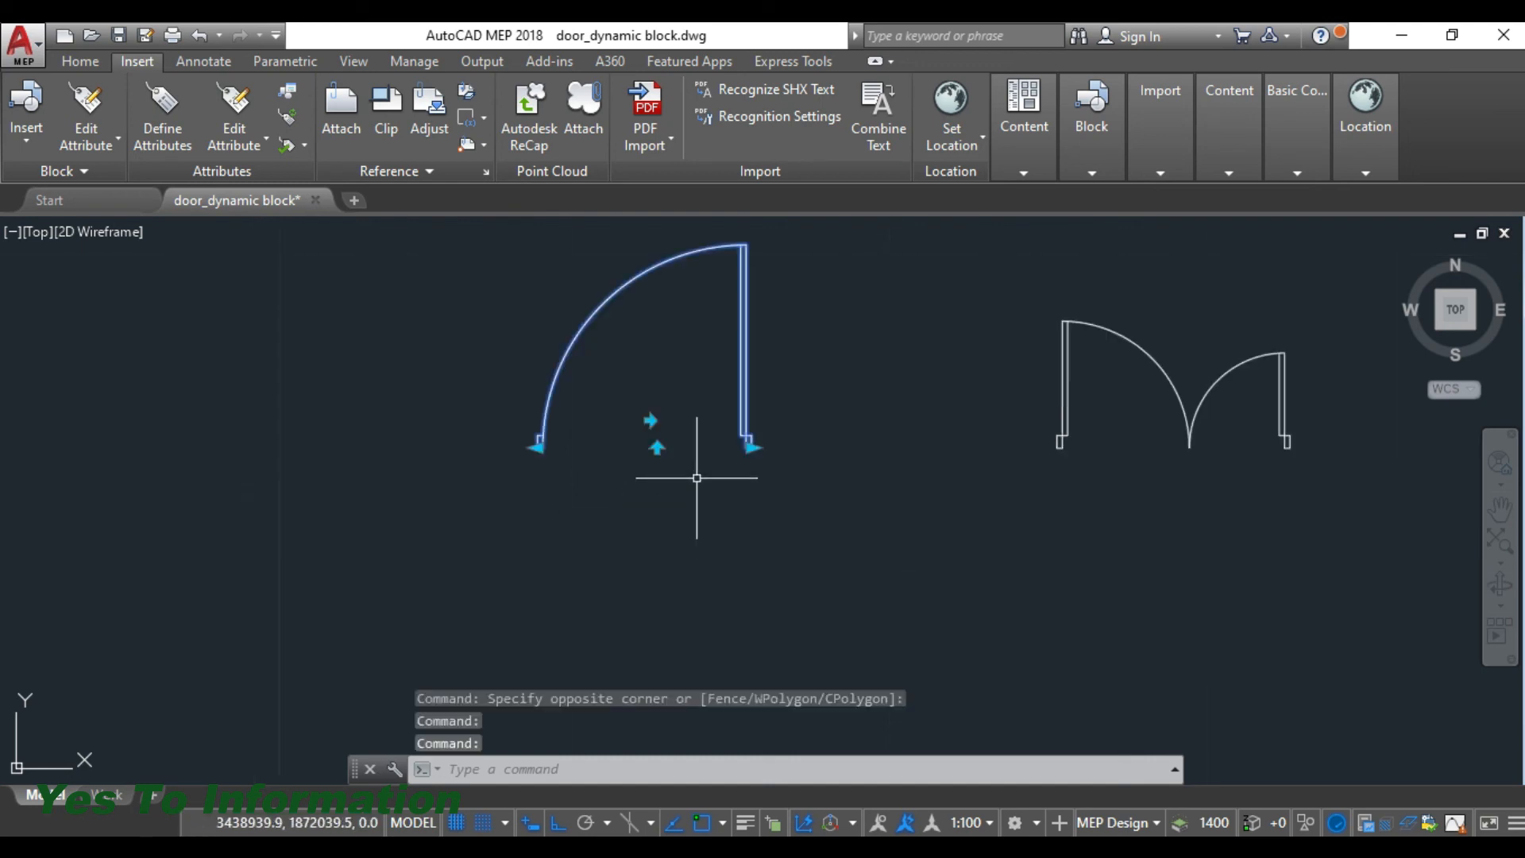
middle_drag(694, 476, 694, 483)
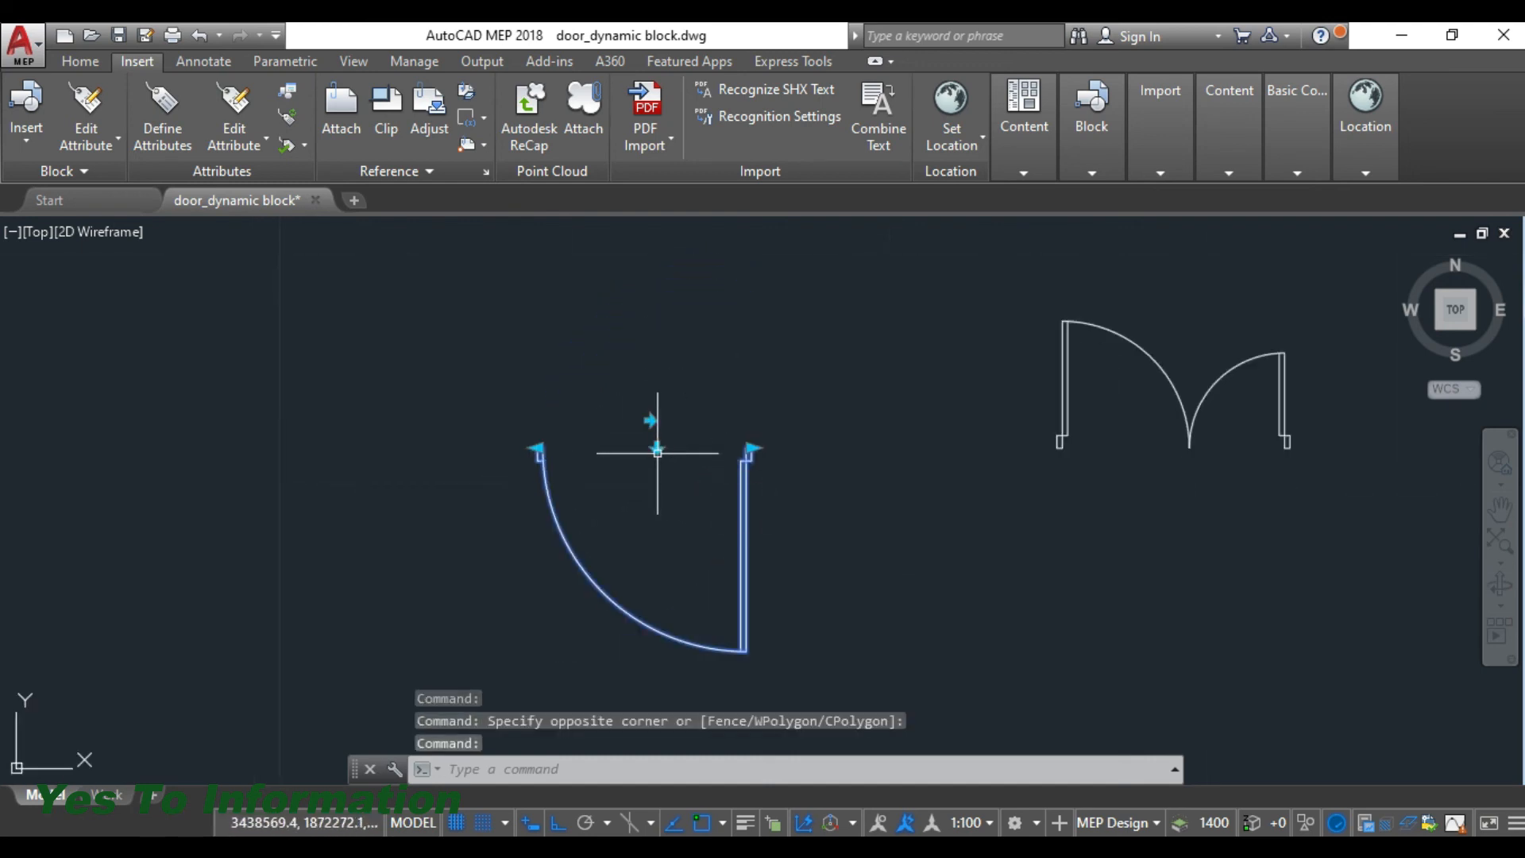
click(657, 450)
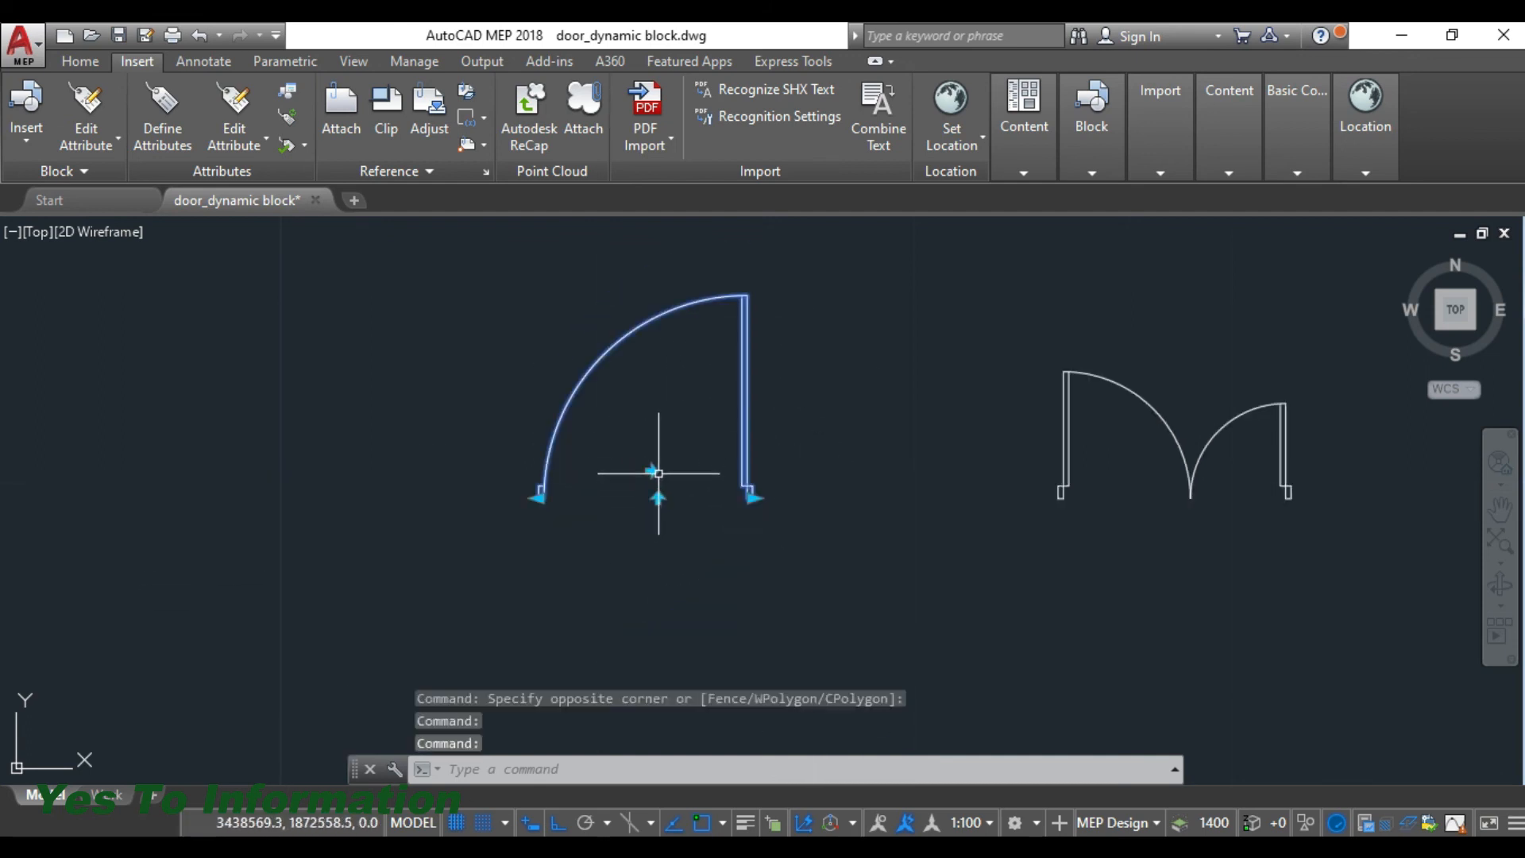
click(654, 472)
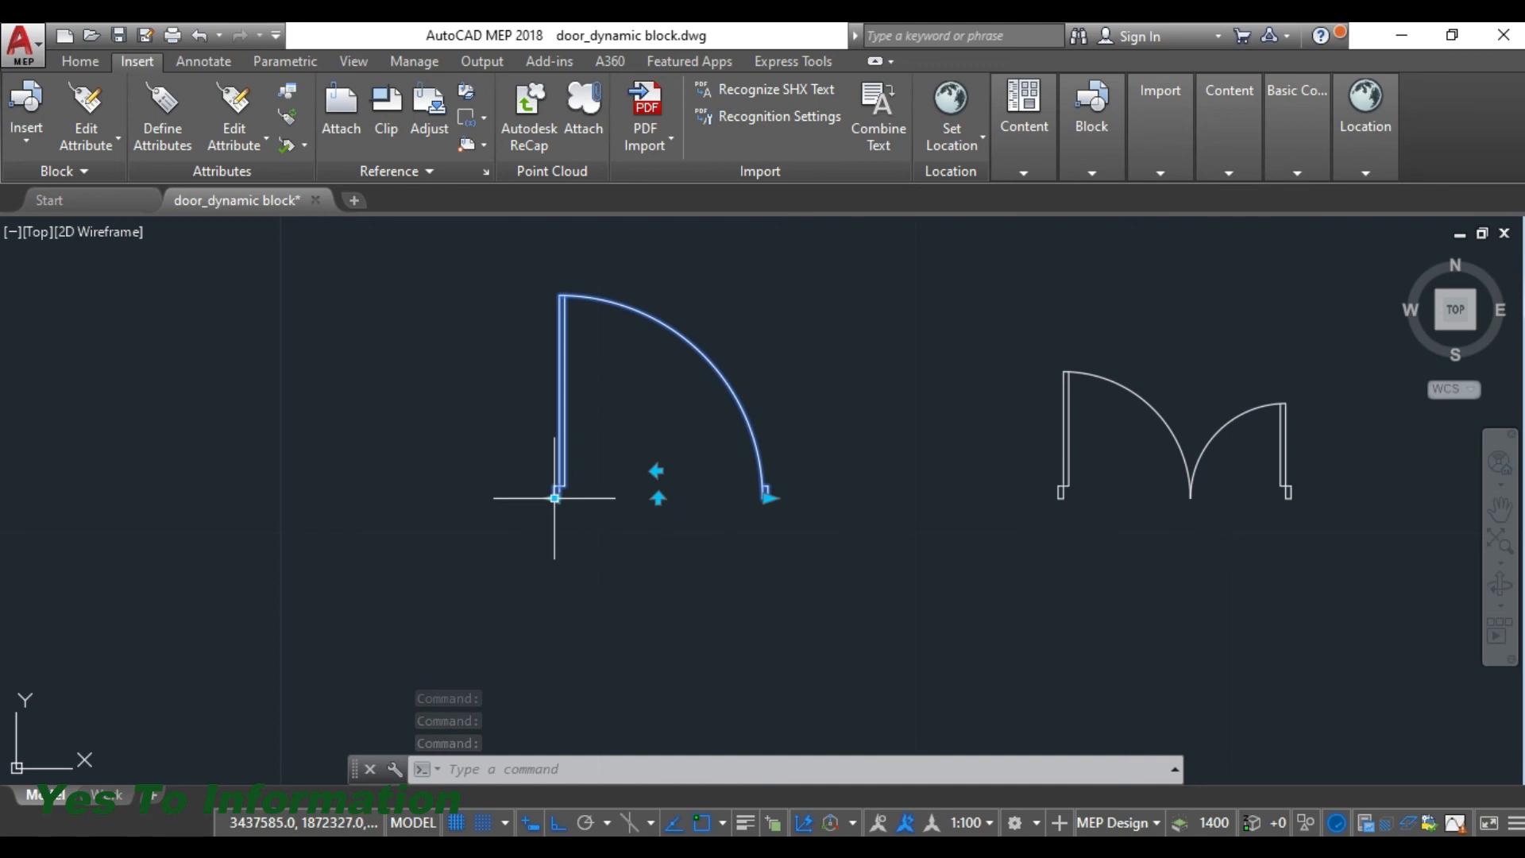
- Enlarge the single door by moving the scaling grip at its right jamb outward toward the double door
scroll(756, 498, up, 6)
scroll(749, 521, down, 8)
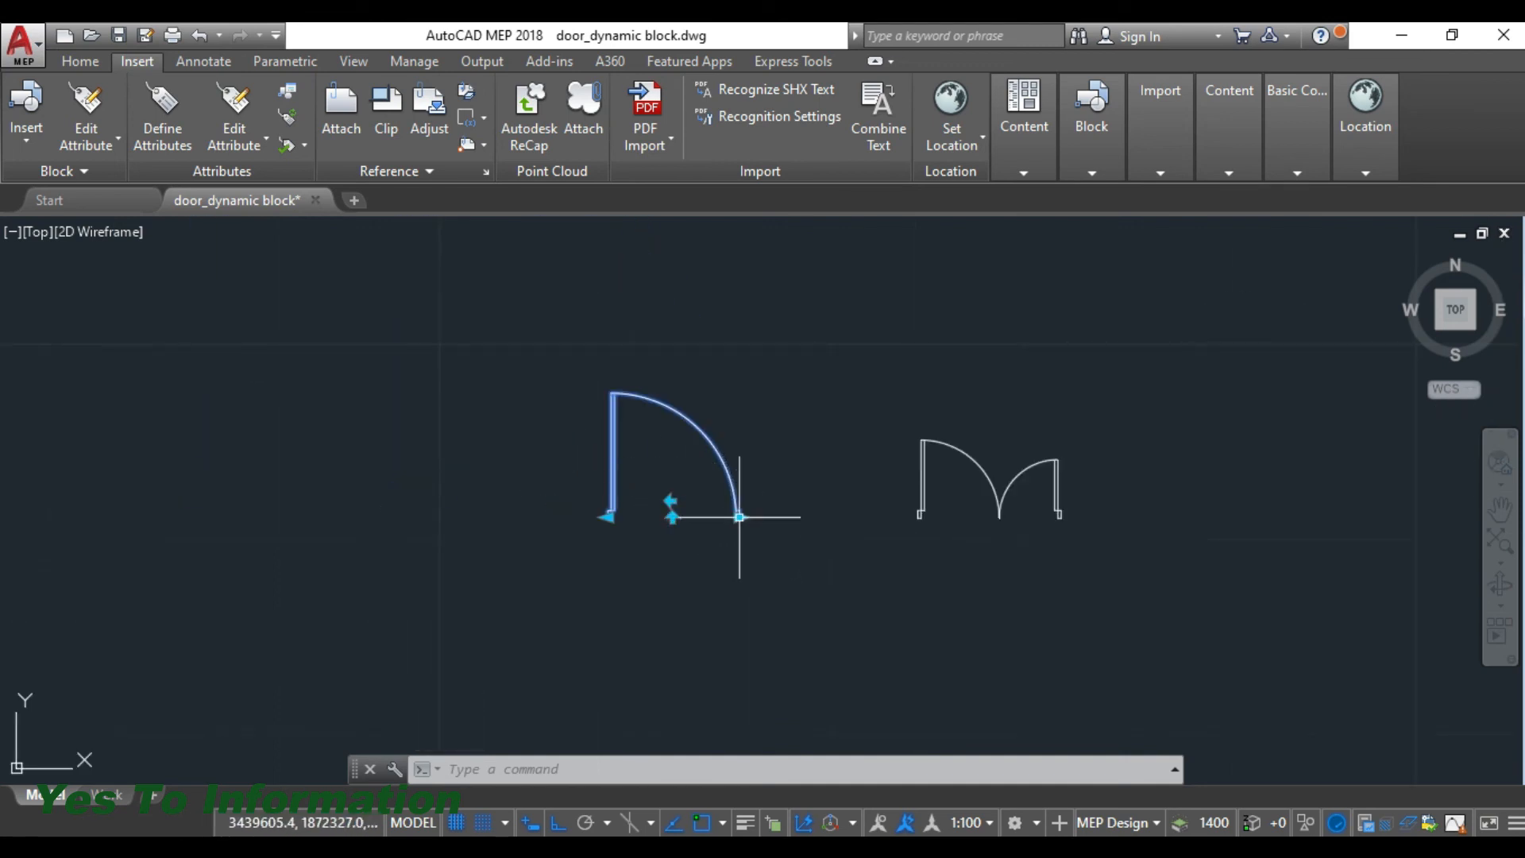
click(740, 517)
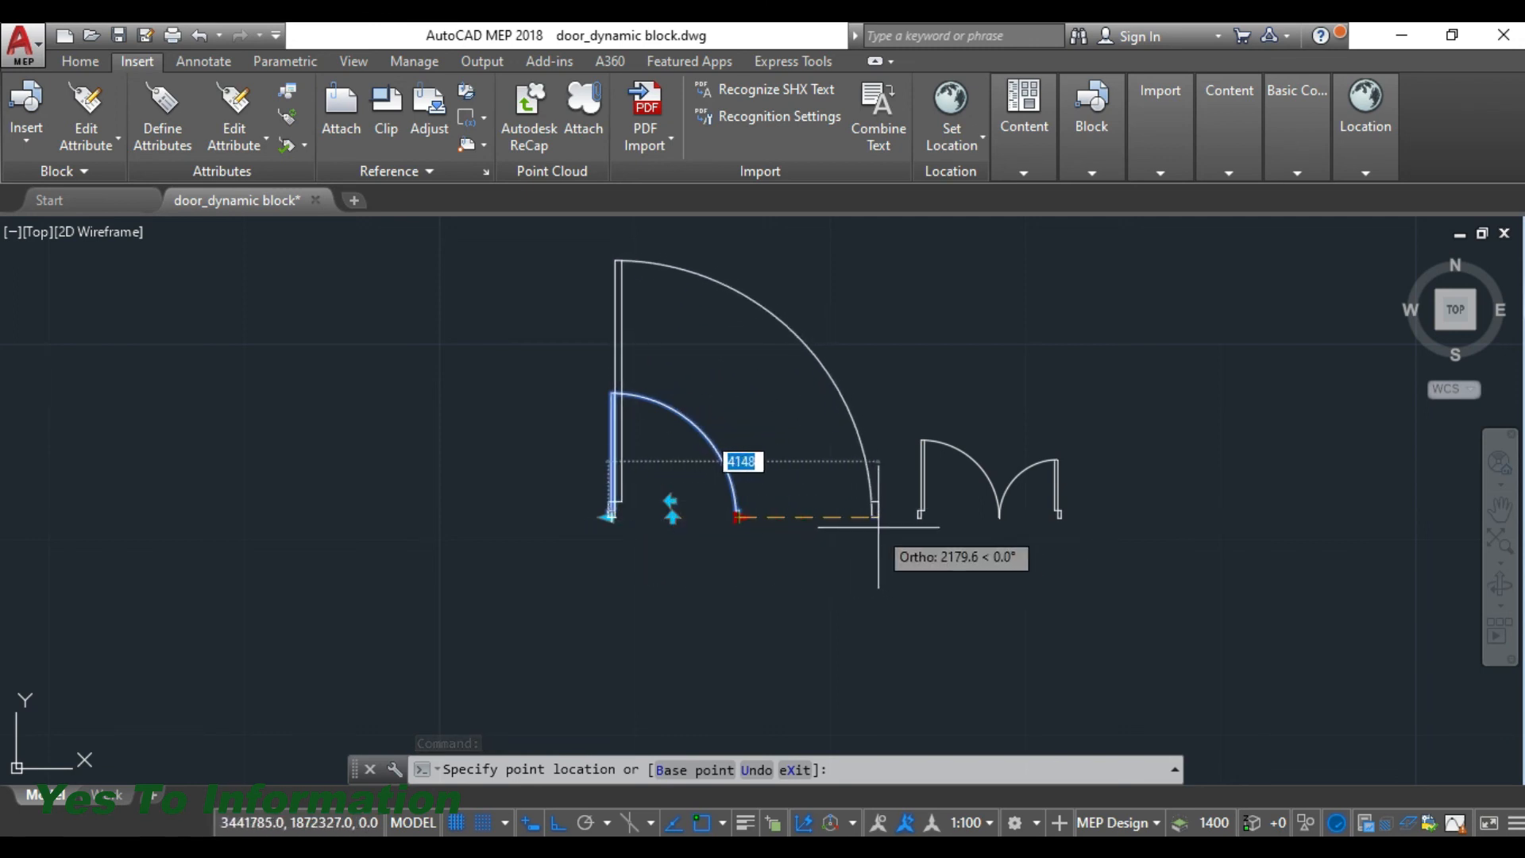
click(852, 523)
- Flip the enlarged single door vertically and horizontally so it opens downward with its leaf on the right jamb
middle_drag(742, 432, 698, 487)
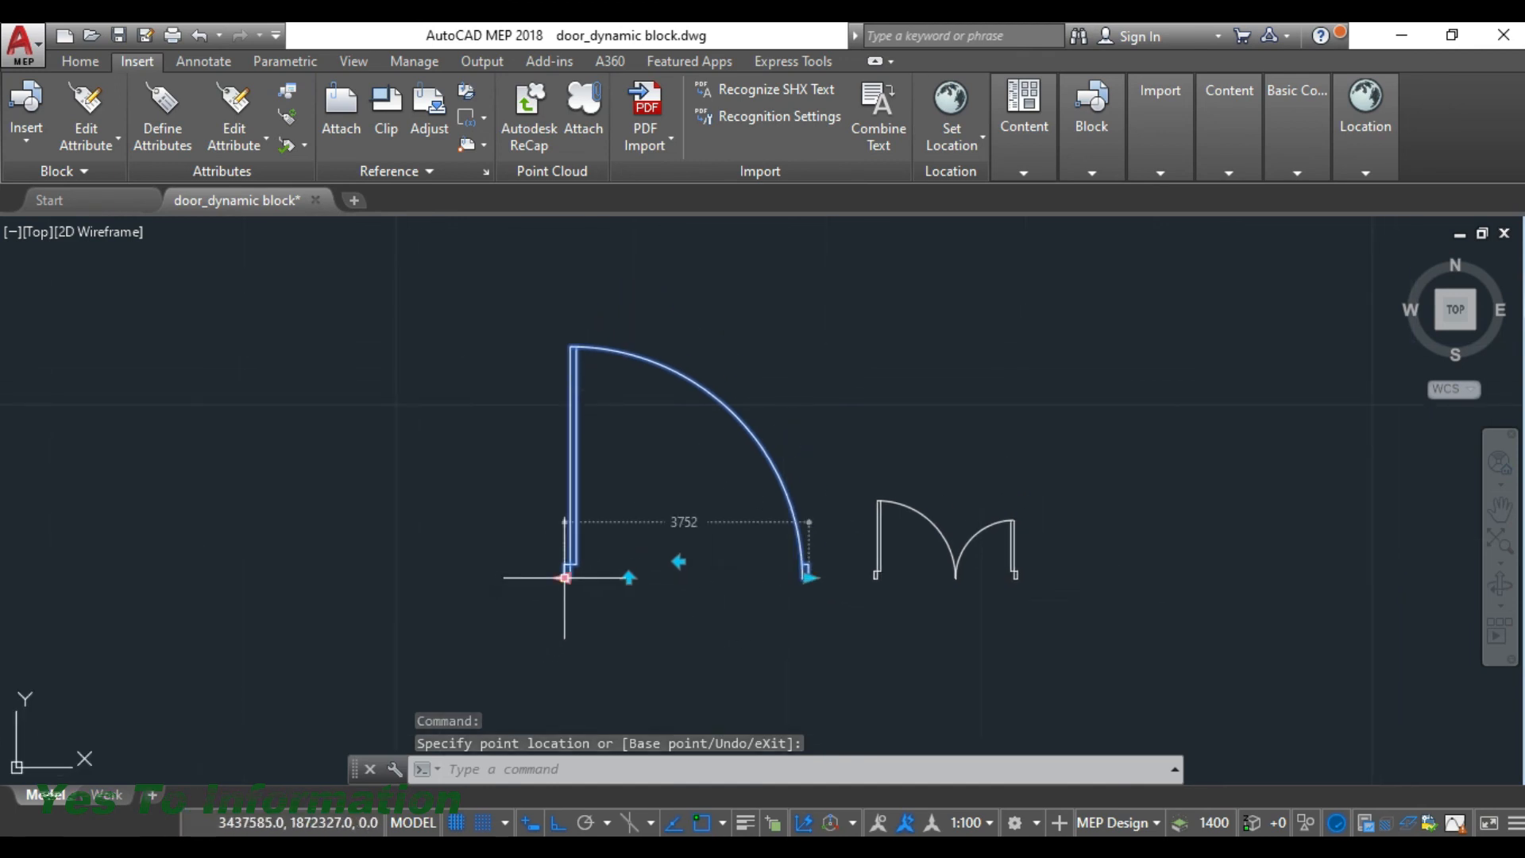
click(628, 578)
click(678, 562)
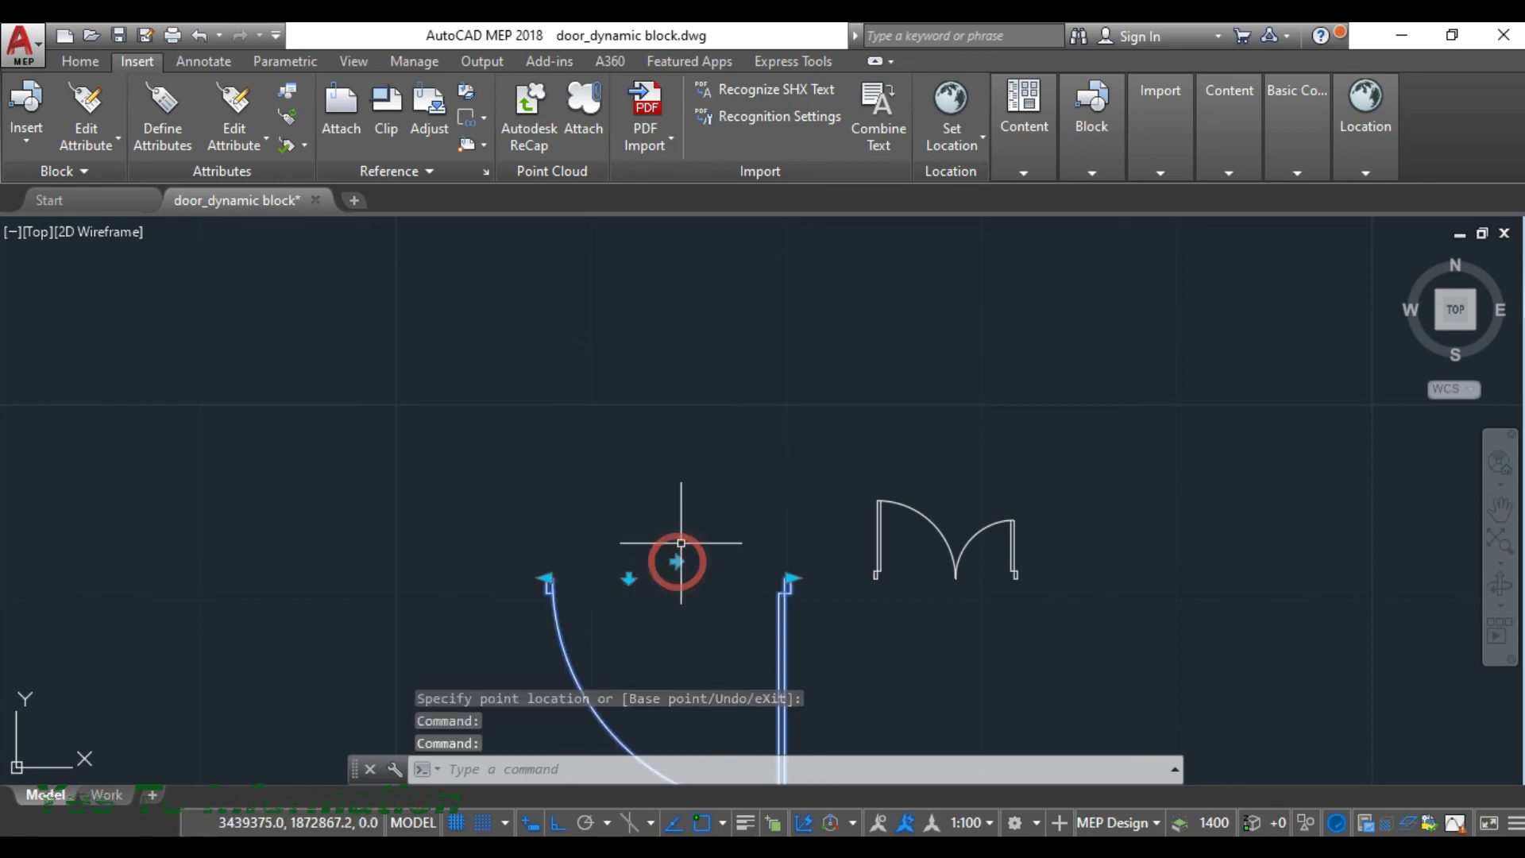
- Reselect the flipped single door and enlarge it further by moving its left jamb scaling grip outward
middle_drag(681, 537, 701, 400)
middle_click(719, 362)
middle_click(718, 362)
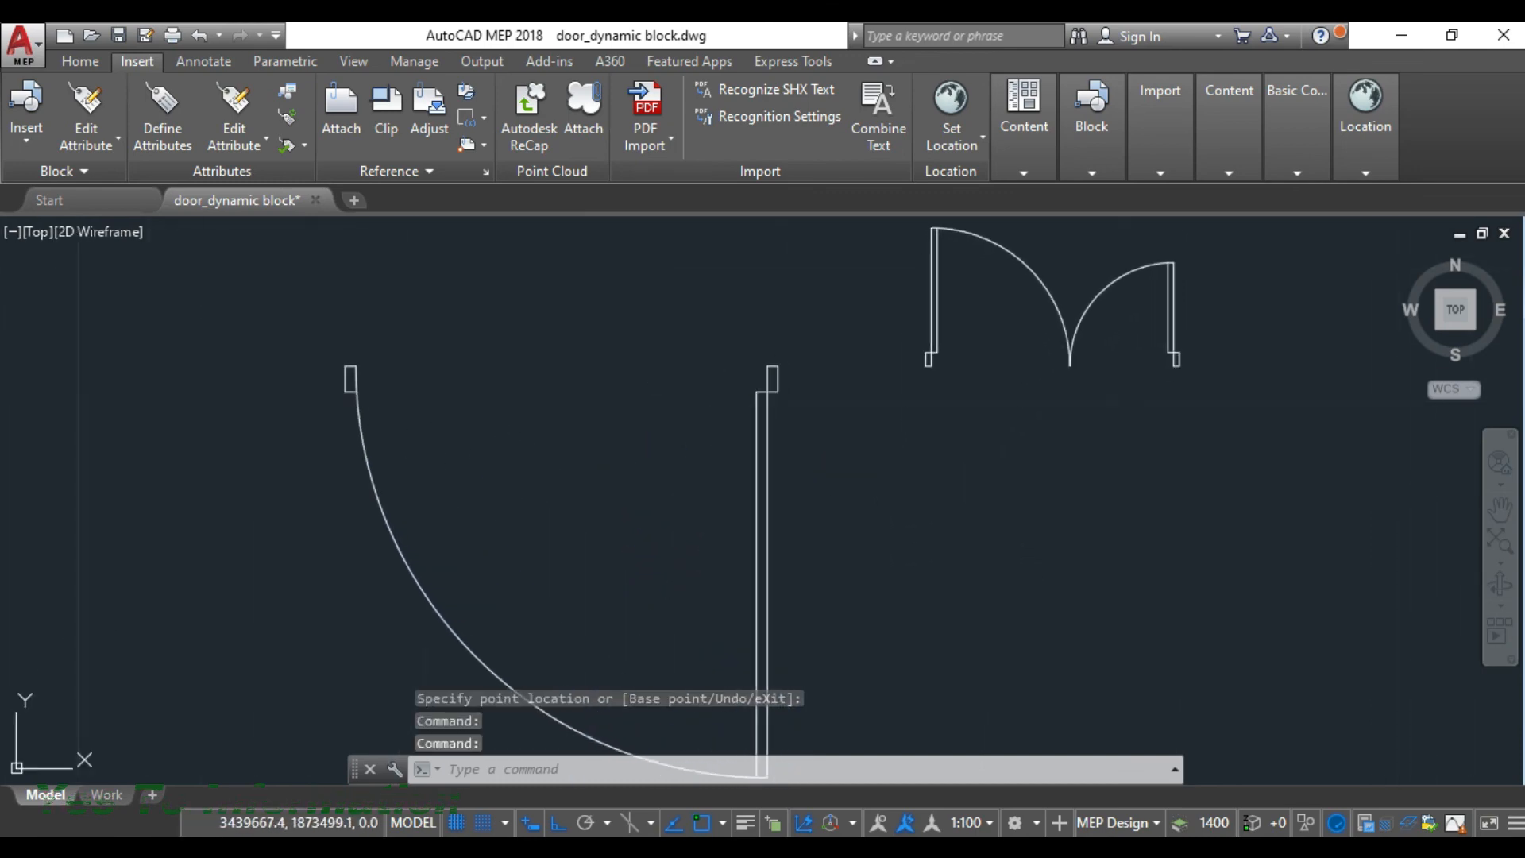
scroll(718, 403, down, 4)
click(732, 399)
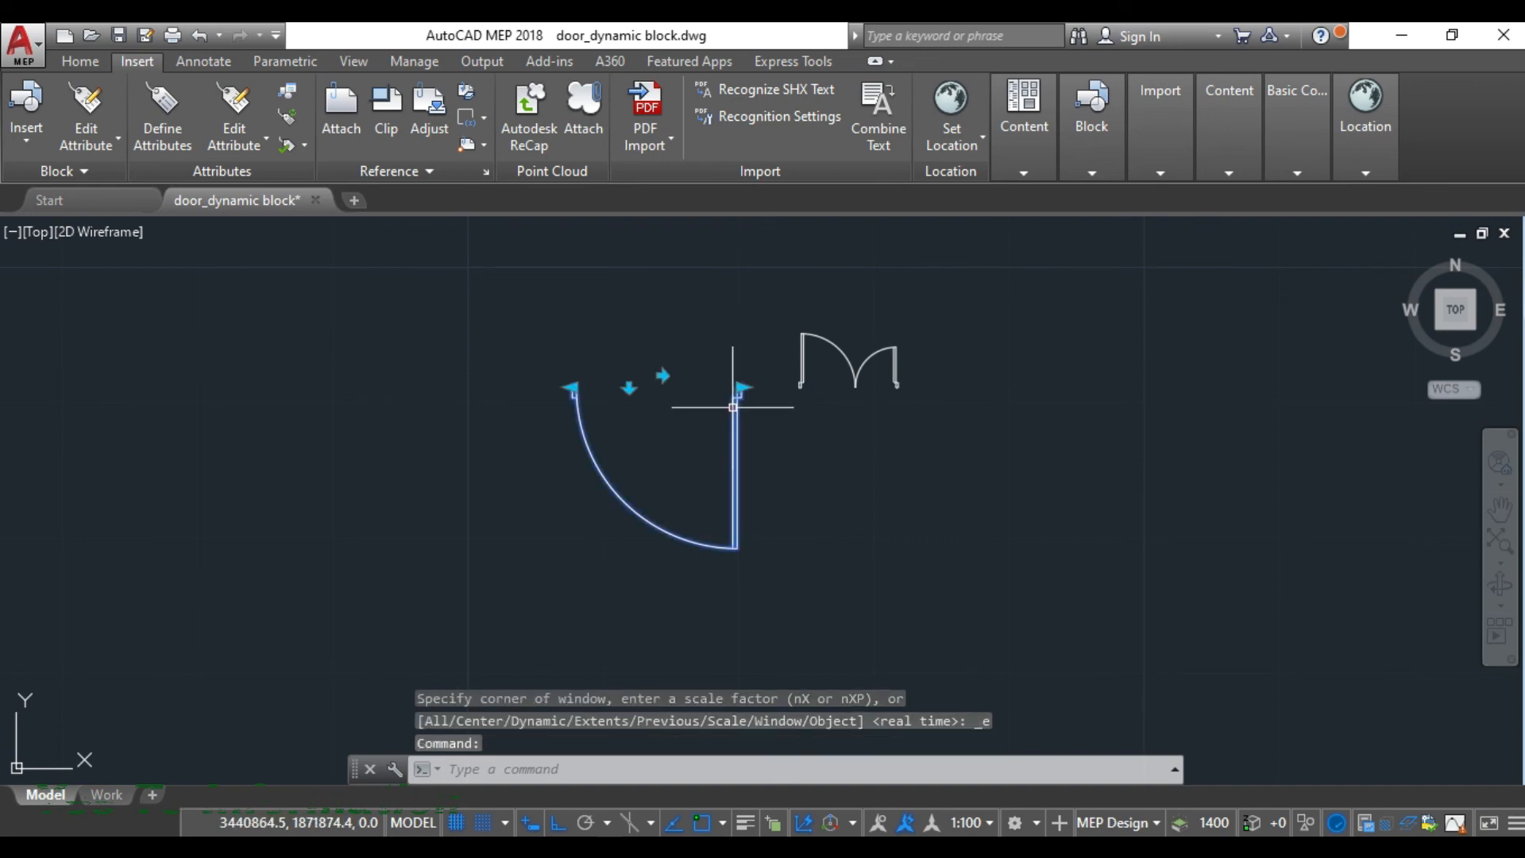
click(572, 387)
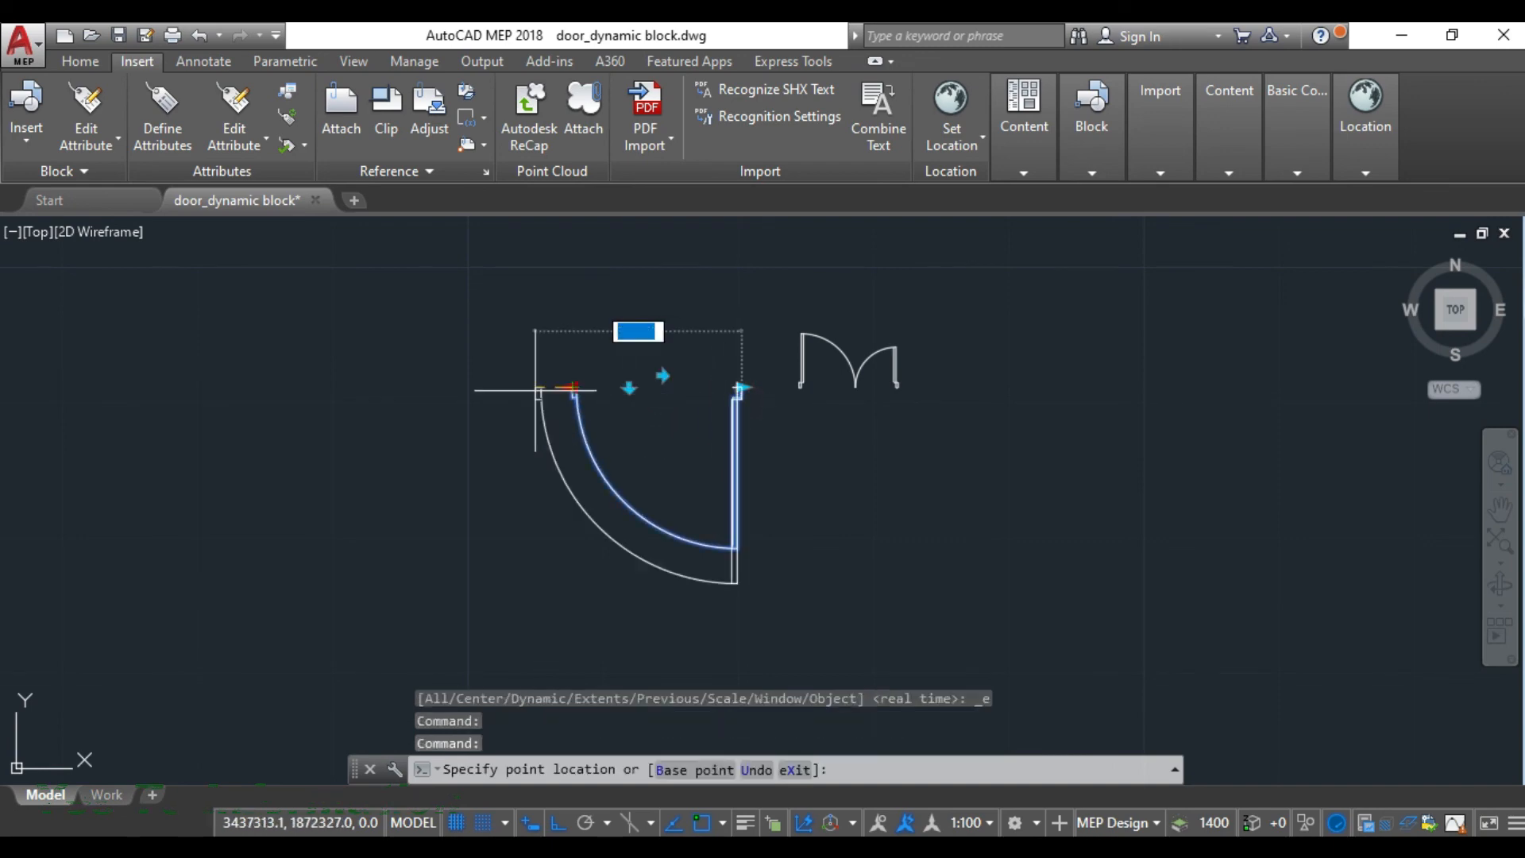
click(439, 395)
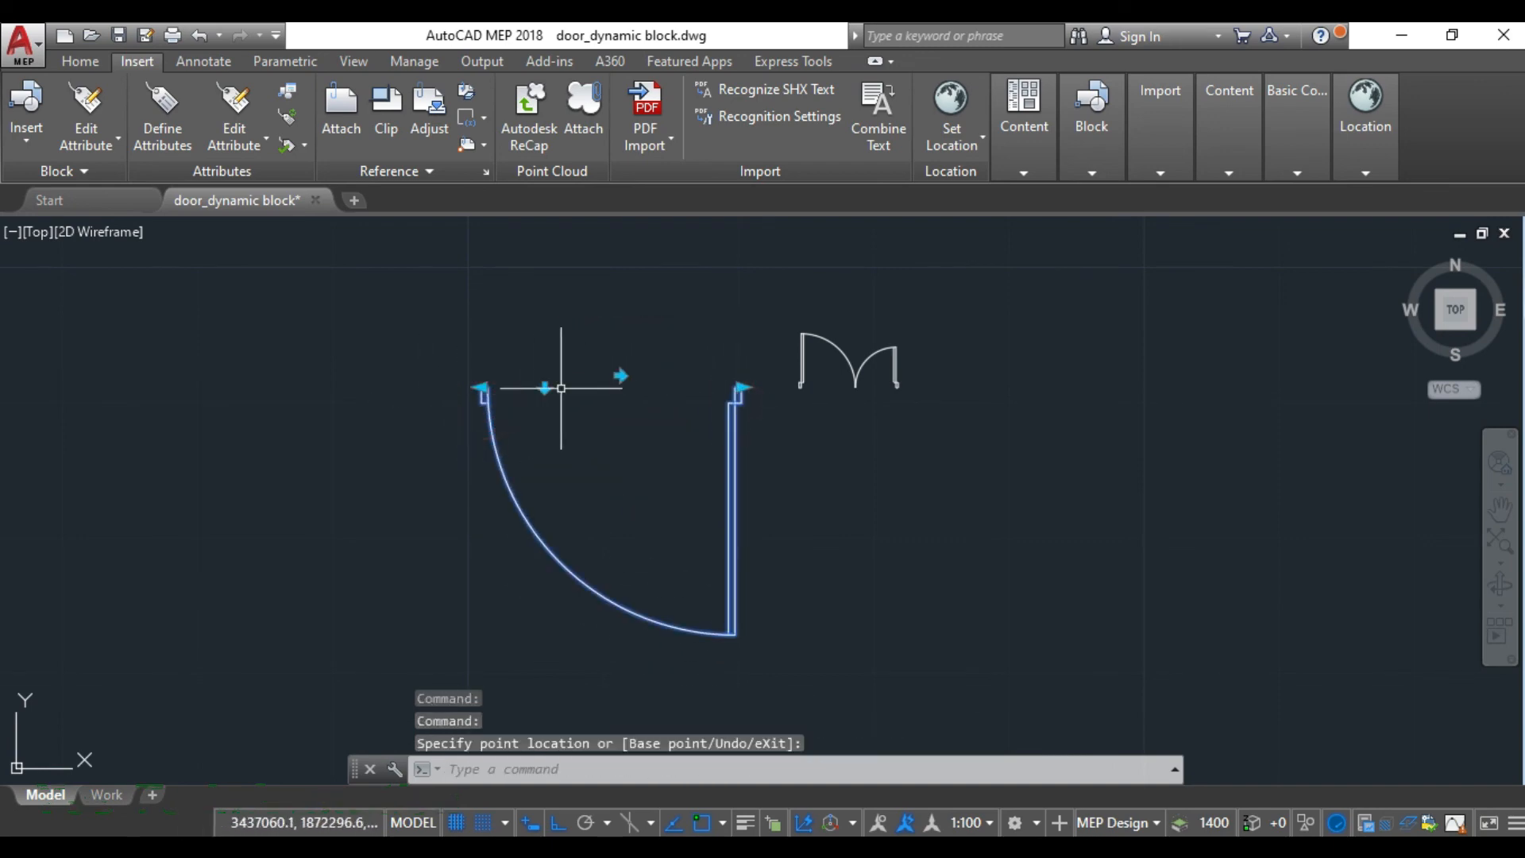
- Flip the single door horizontally and back, and flip it vertically so it opens upward
click(622, 375)
click(620, 373)
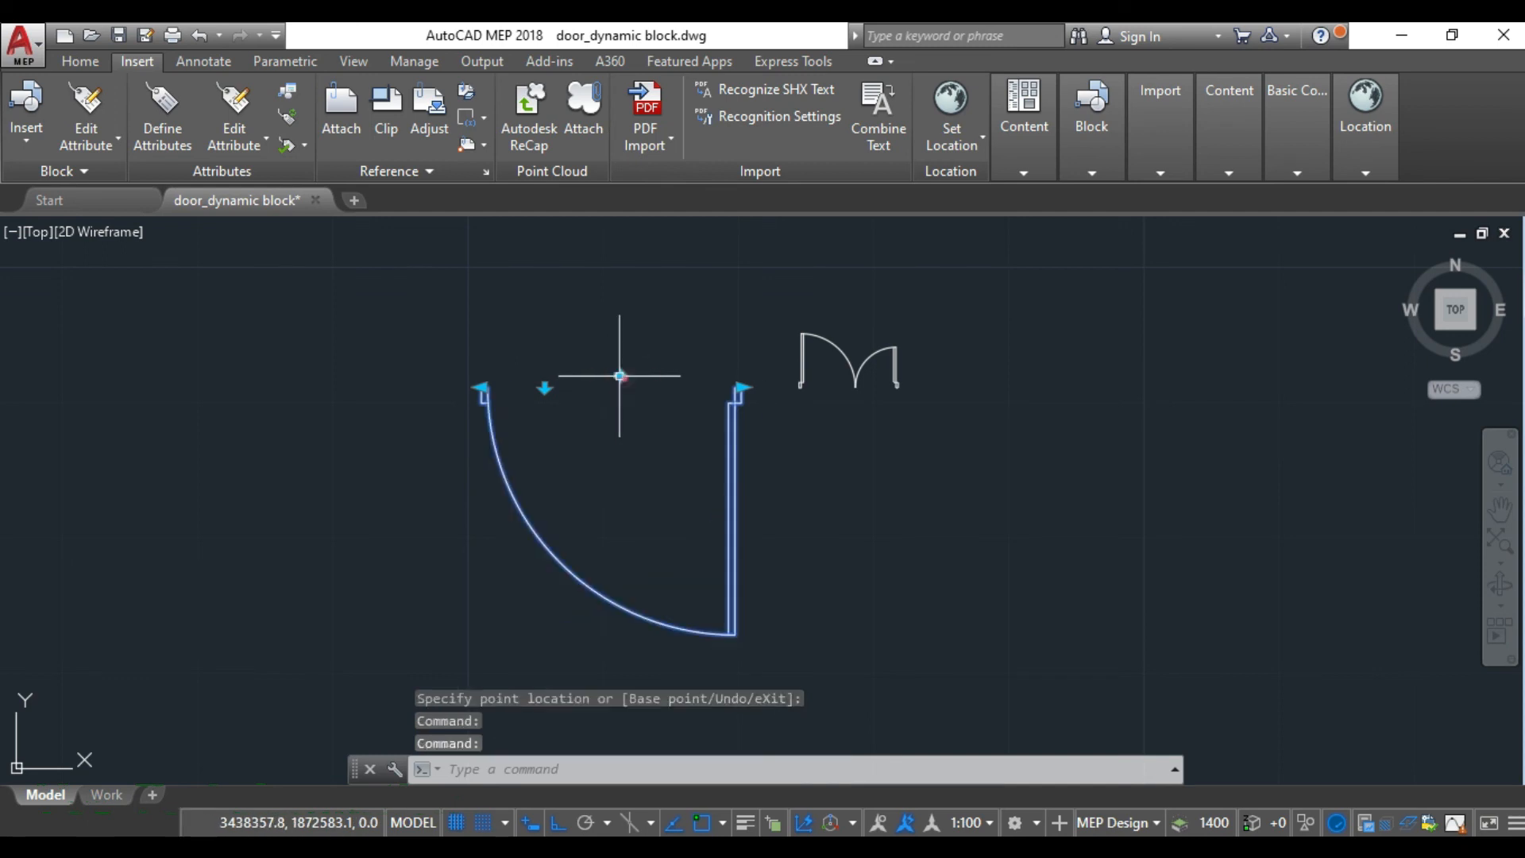
click(544, 388)
scroll(647, 494, down, 2)
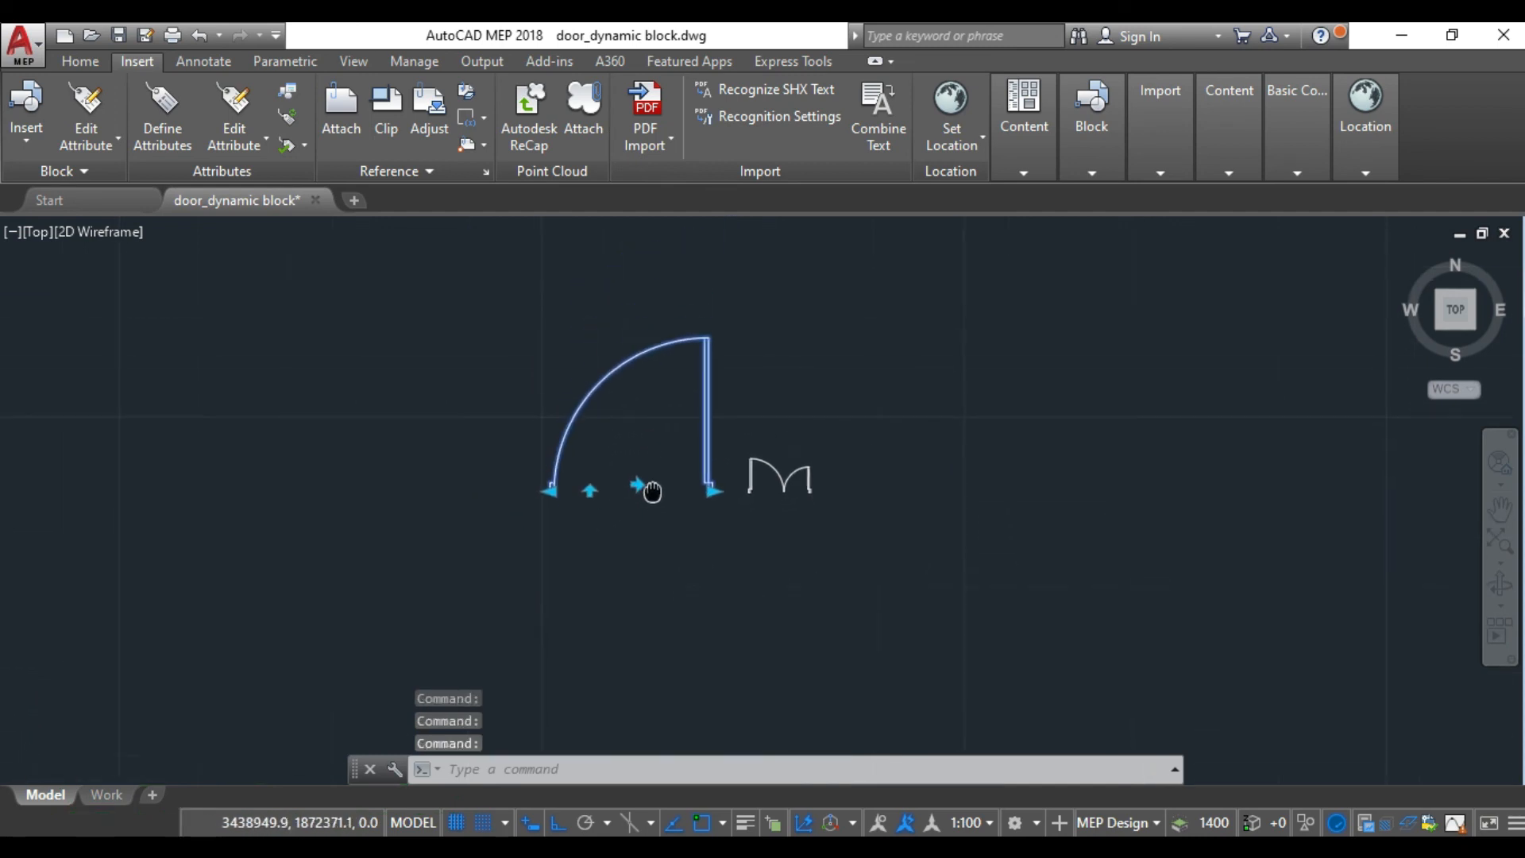